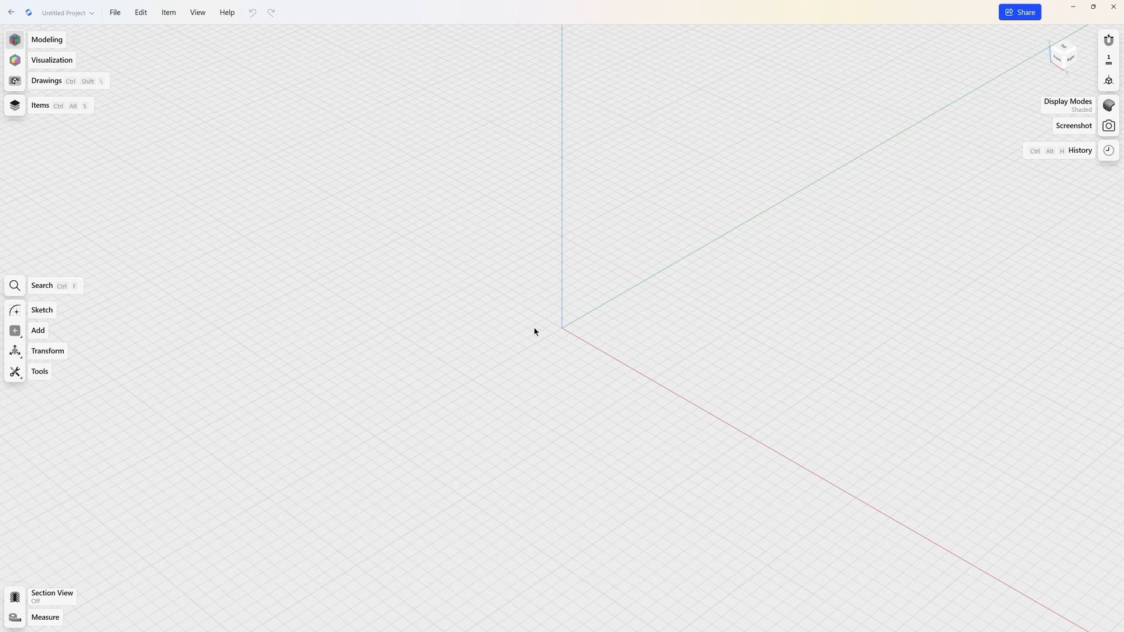
Set the menu button labels to always show in the user interface settings
{"action": "left_click", "coordinate": [115, 12]}
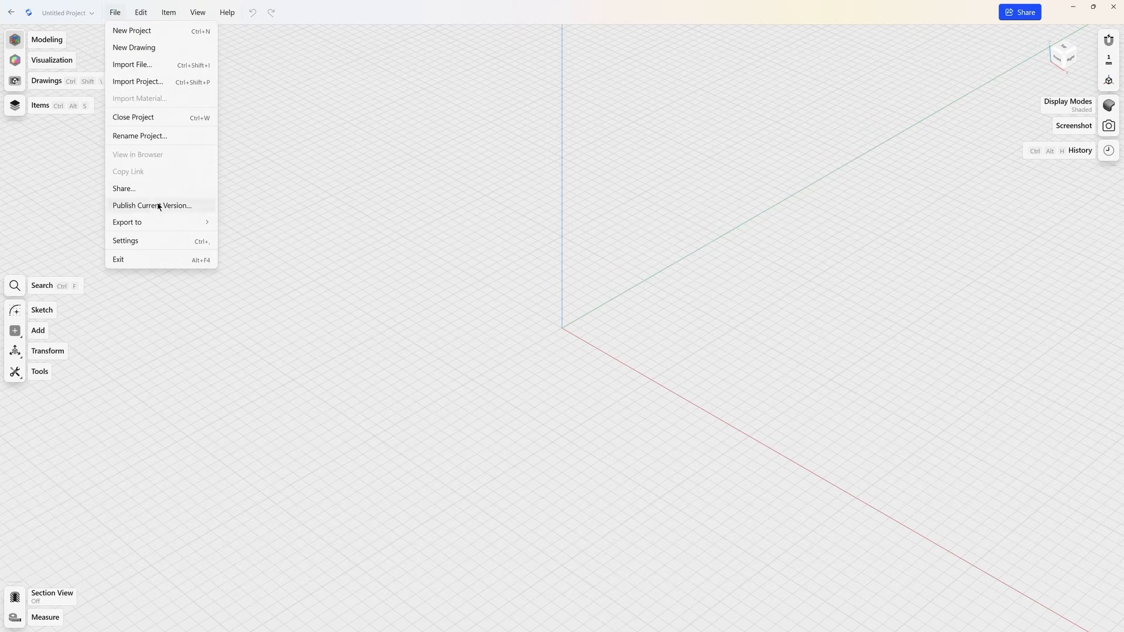
{"action": "left_click", "coordinate": [156, 240]}
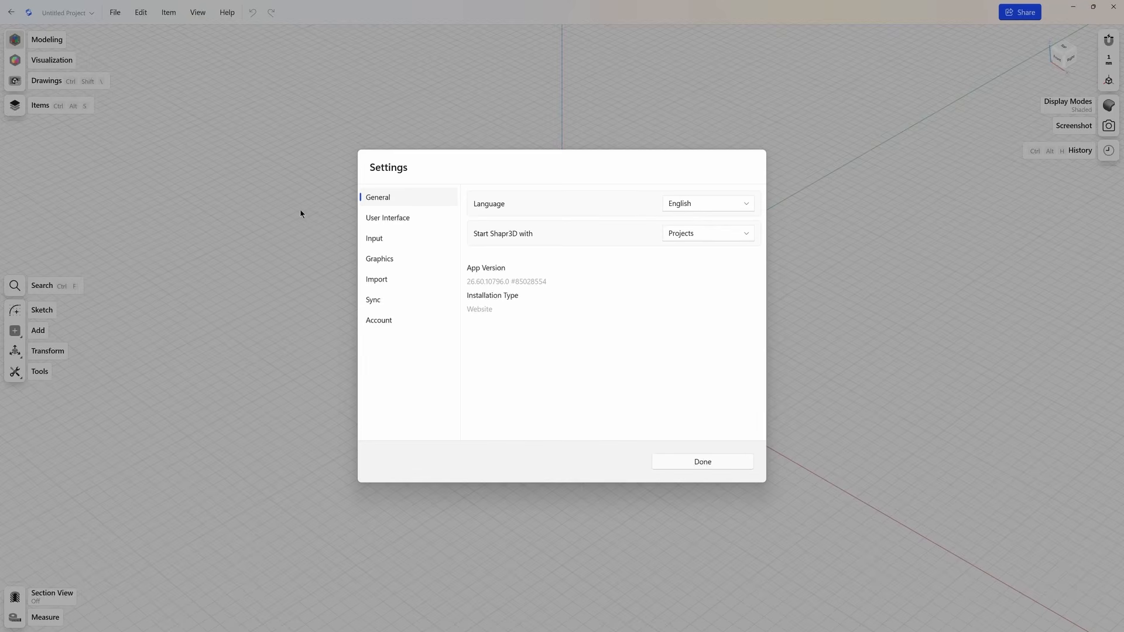
{"action": "left_click", "coordinate": [382, 218]}
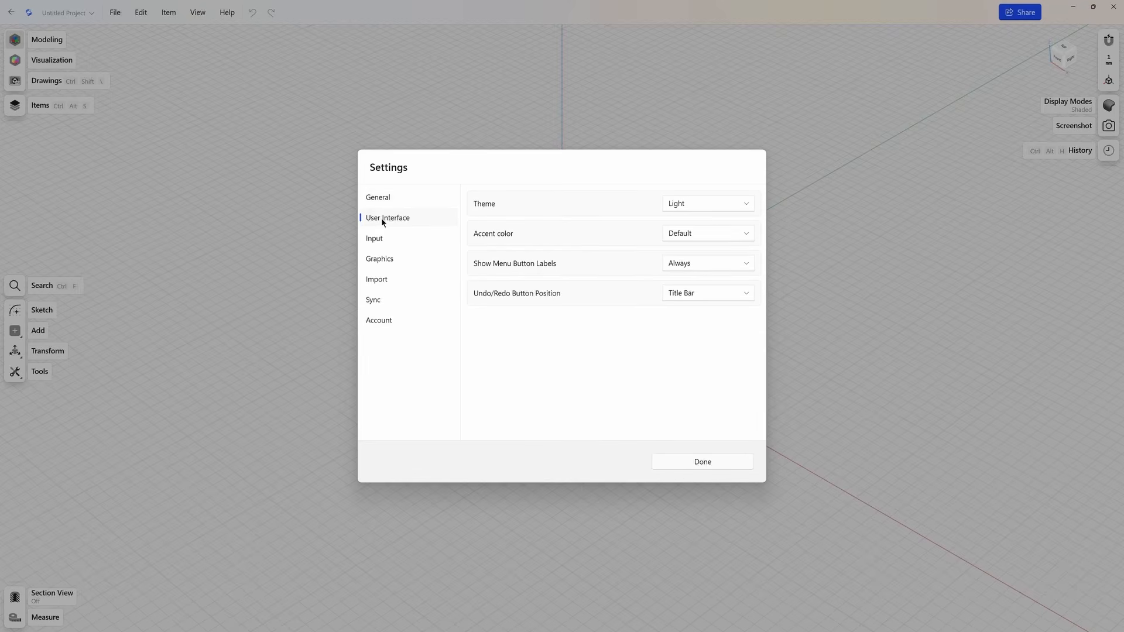
{"action": "left_click", "coordinate": [713, 270]}
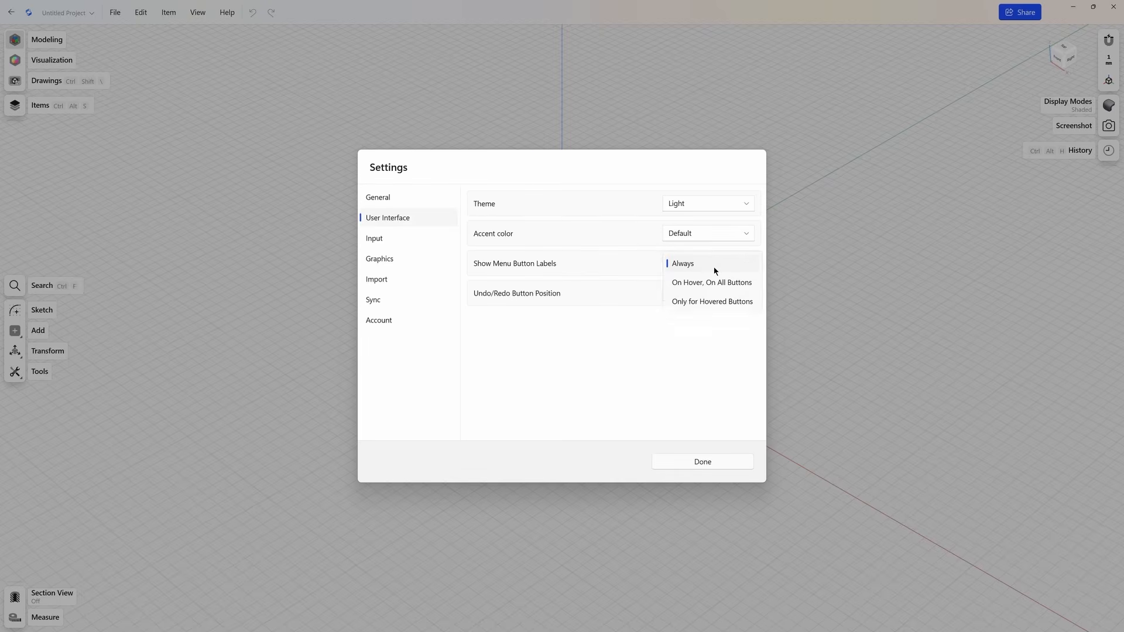
{"action": "left_click", "coordinate": [714, 269]}
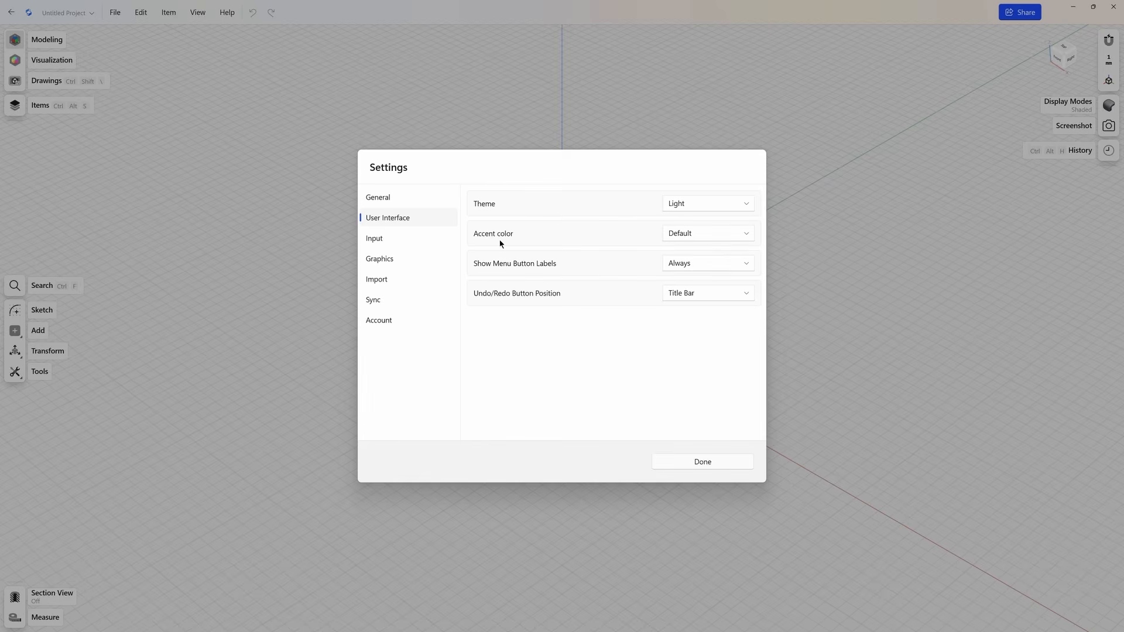
Apply the Shapr3D Default navigation preset for view control in the input settings
{"action": "left_click", "coordinate": [427, 238]}
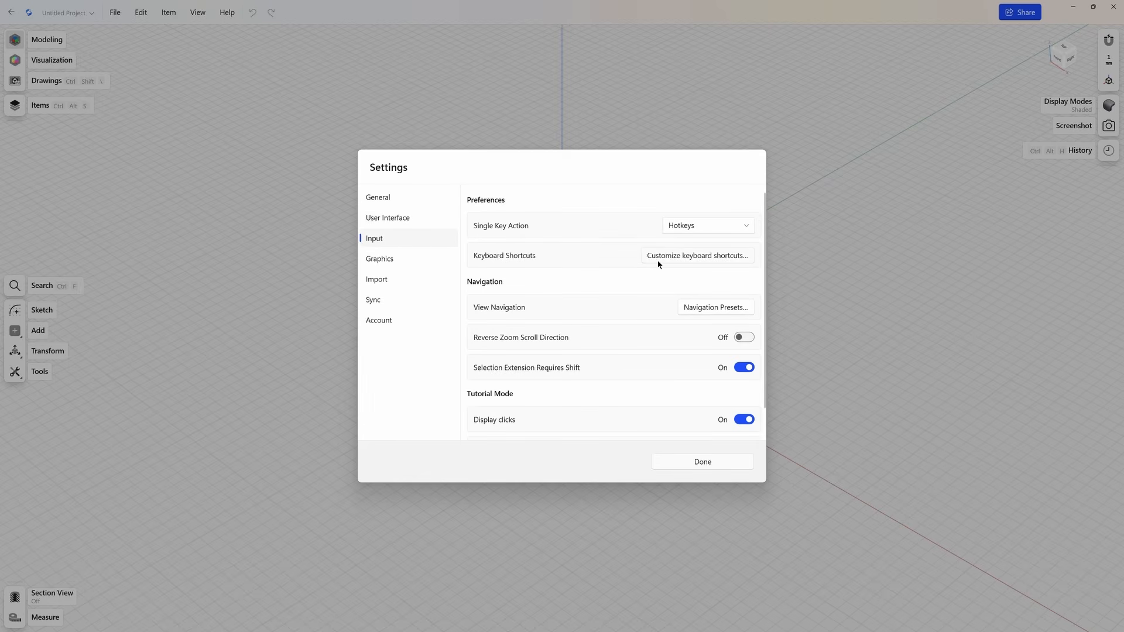
{"action": "left_click", "coordinate": [707, 309]}
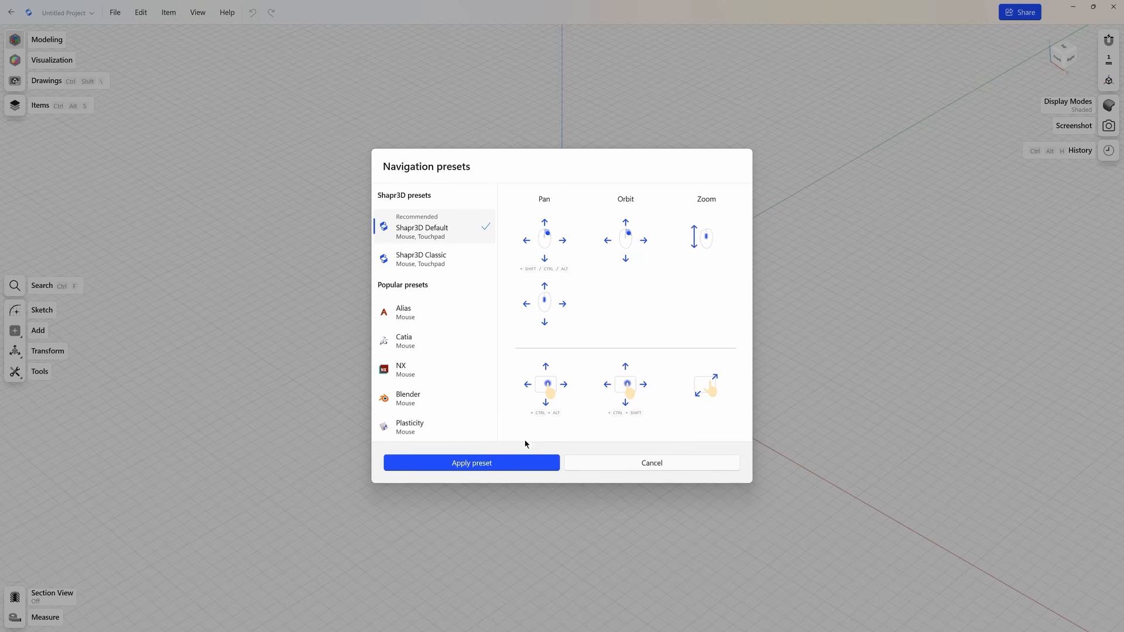
{"action": "left_click", "coordinate": [472, 463]}
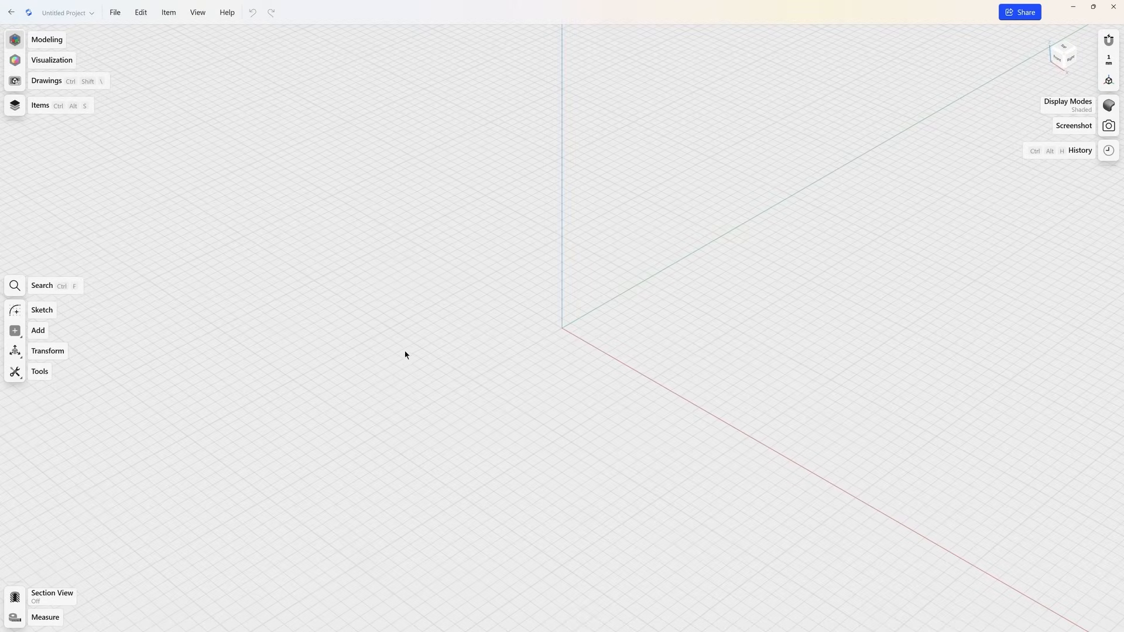
Rename the untitled project as Desk Organizer
{"action": "left_click", "coordinate": [92, 14]}
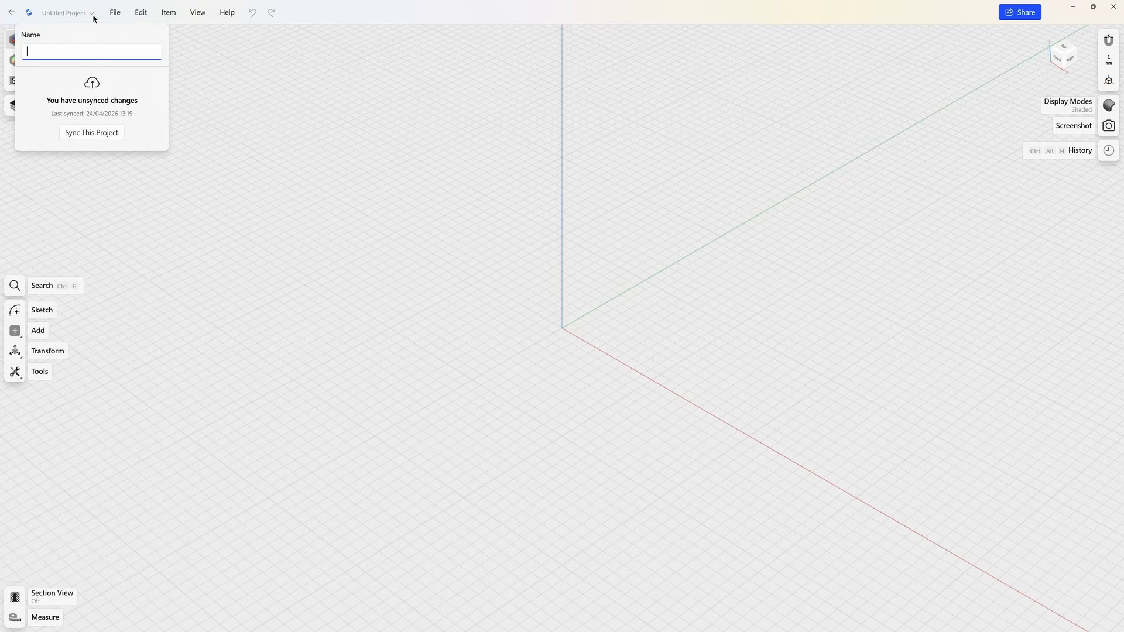
{"action": "type", "text": "Desk Organizer"}
{"action": "key", "text": "Return"}
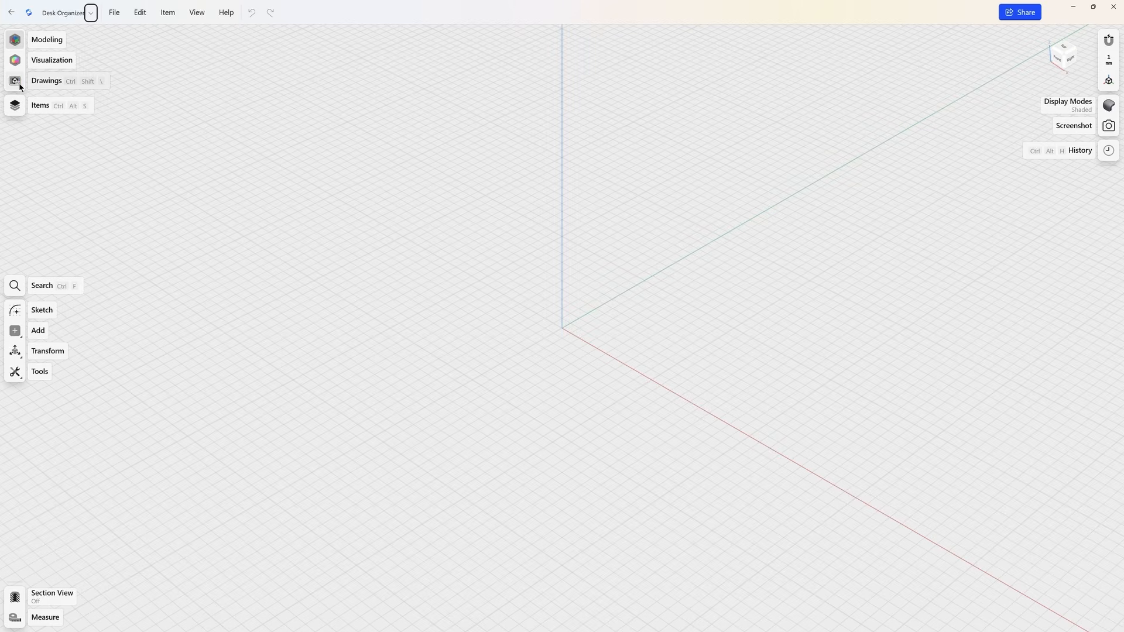
Examine the project's item list and its snapping, unit and view orientation settings
{"action": "left_click", "coordinate": [13, 42]}
{"action": "left_click", "coordinate": [15, 109]}
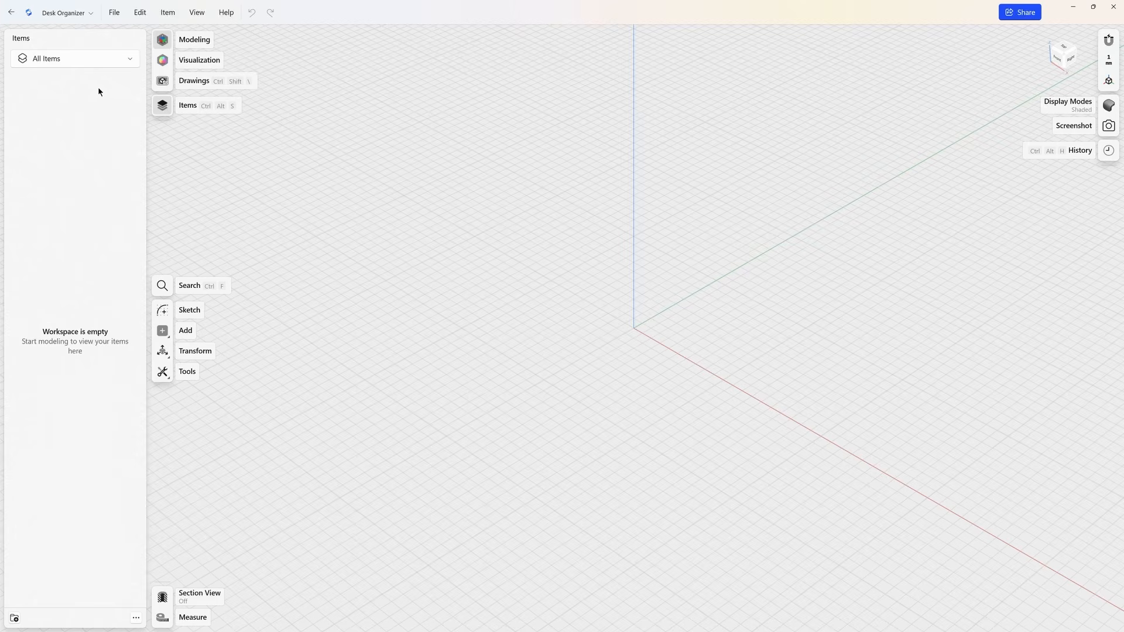
{"action": "left_click", "coordinate": [163, 106]}
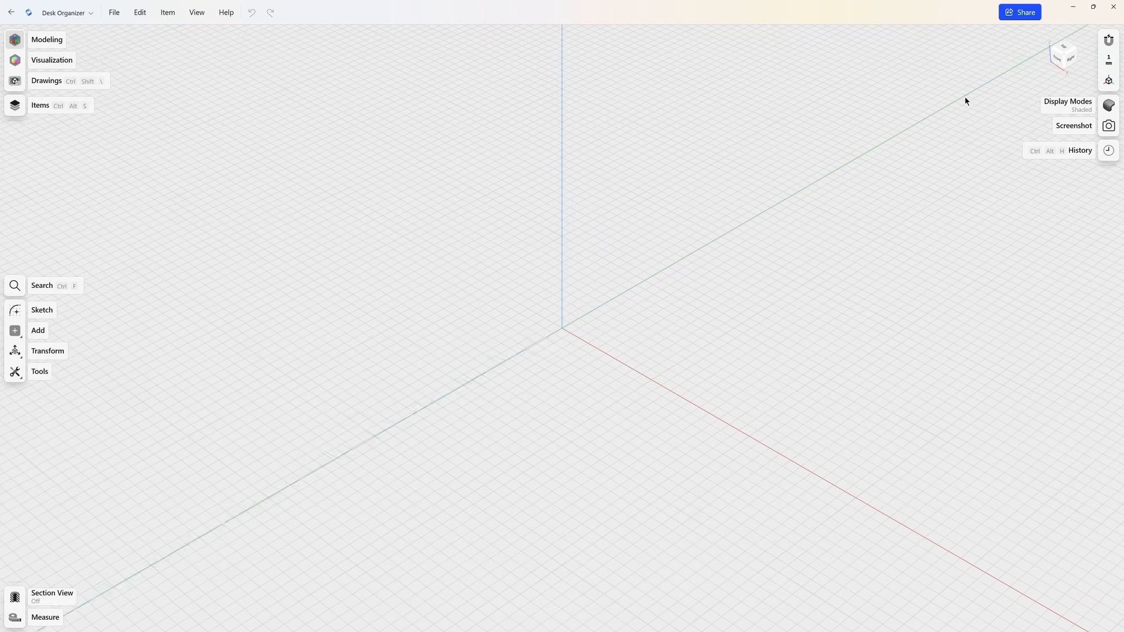
{"action": "left_click", "coordinate": [1112, 37]}
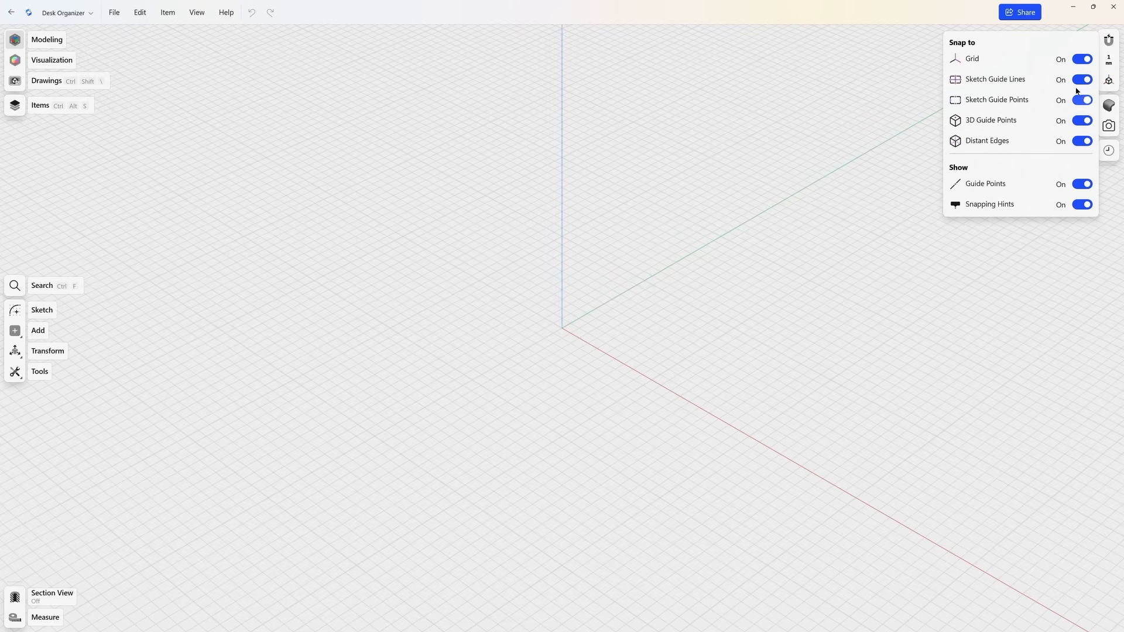
{"action": "left_click", "coordinate": [1108, 41]}
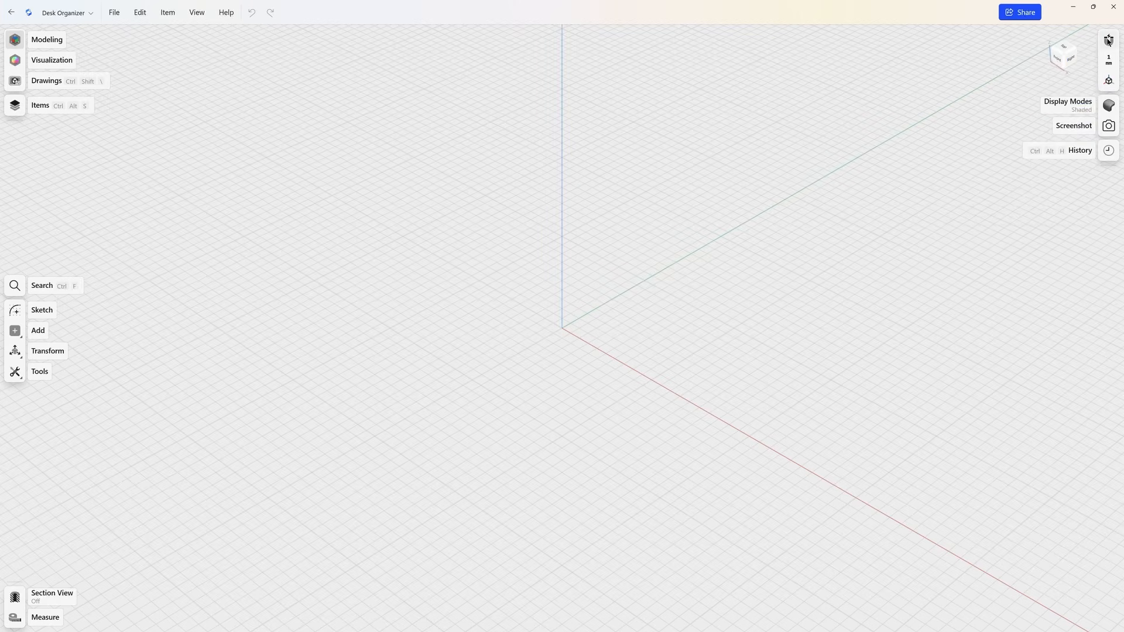
{"action": "left_click", "coordinate": [1108, 58]}
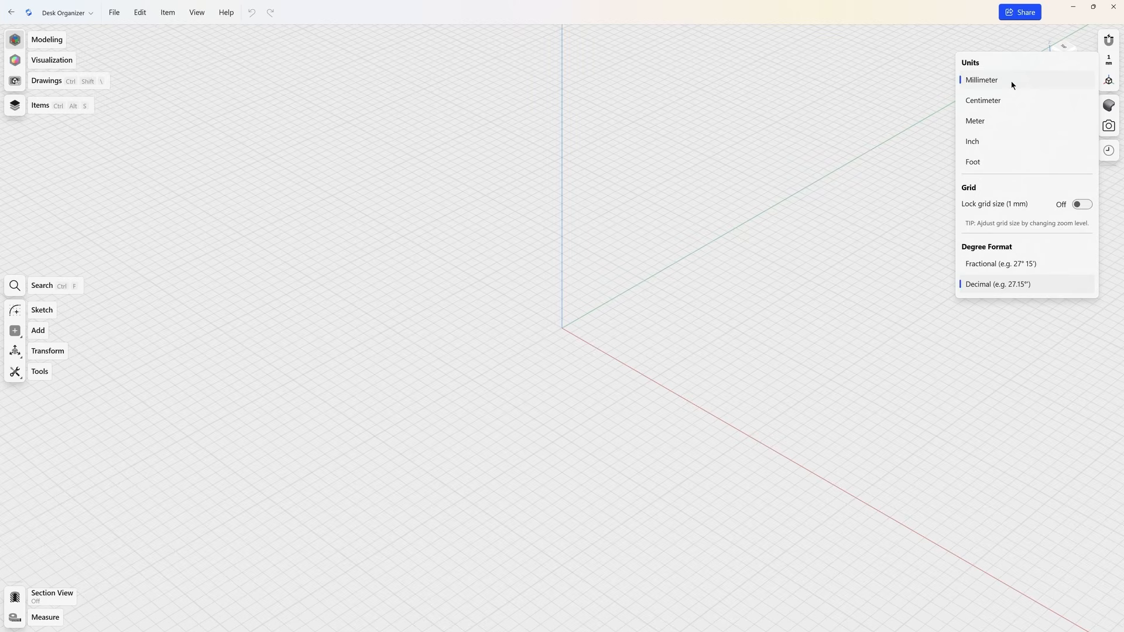
{"action": "left_click", "coordinate": [1007, 46]}
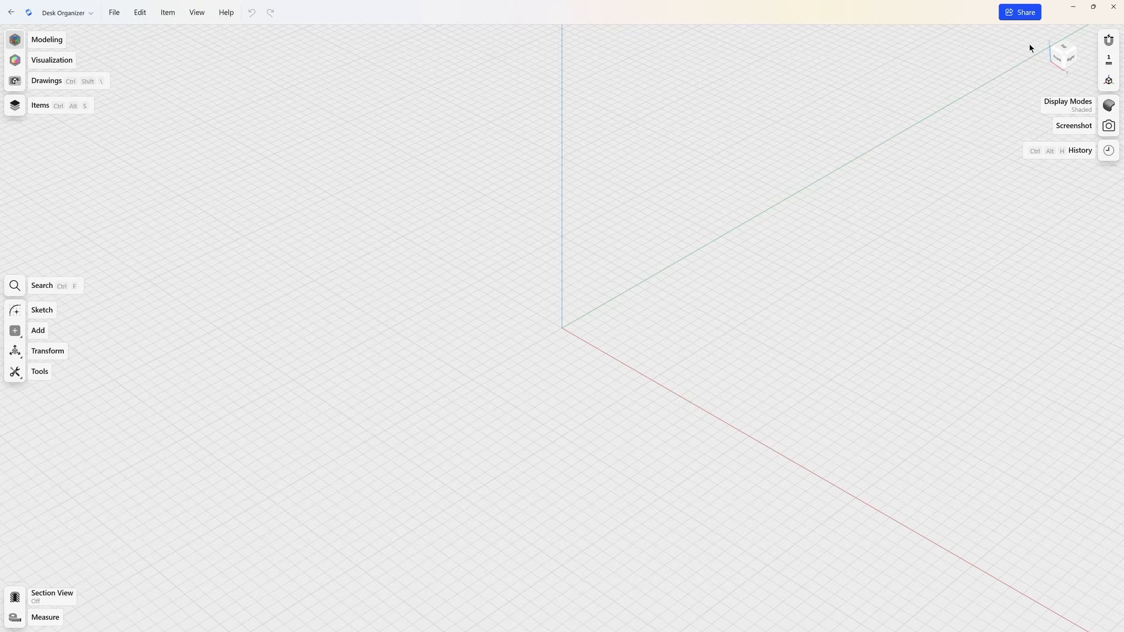
{"action": "left_click", "coordinate": [1064, 48]}
{"action": "left_click", "coordinate": [1062, 52]}
Start a new sketch on the horizontal ground plane at the origin
{"action": "left_click", "coordinate": [16, 314]}
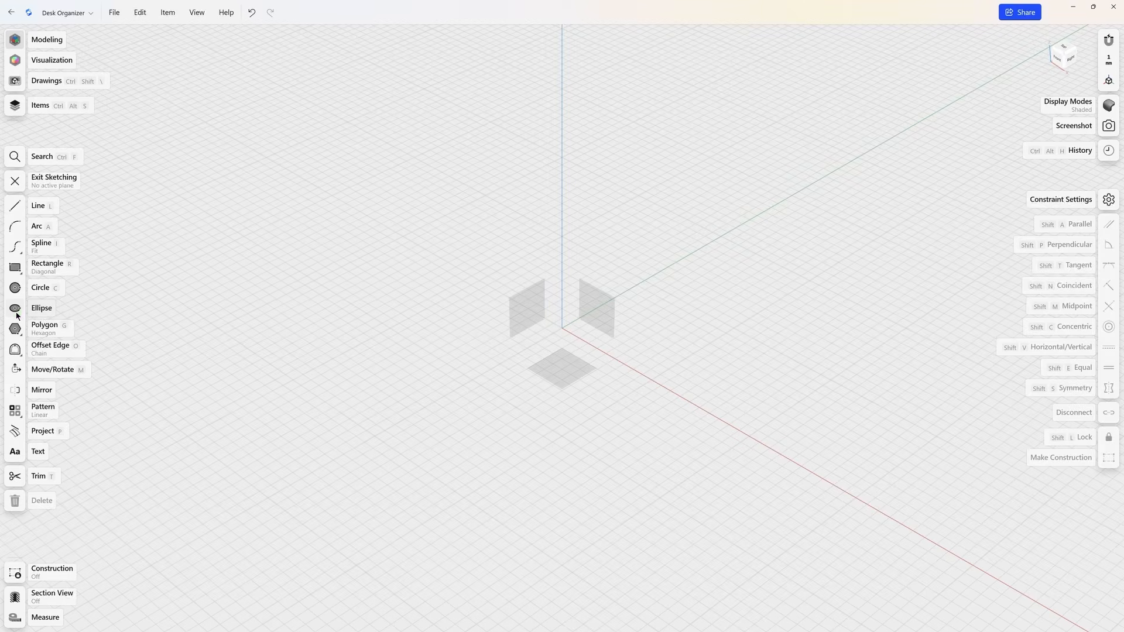
{"action": "left_click", "coordinate": [570, 369]}
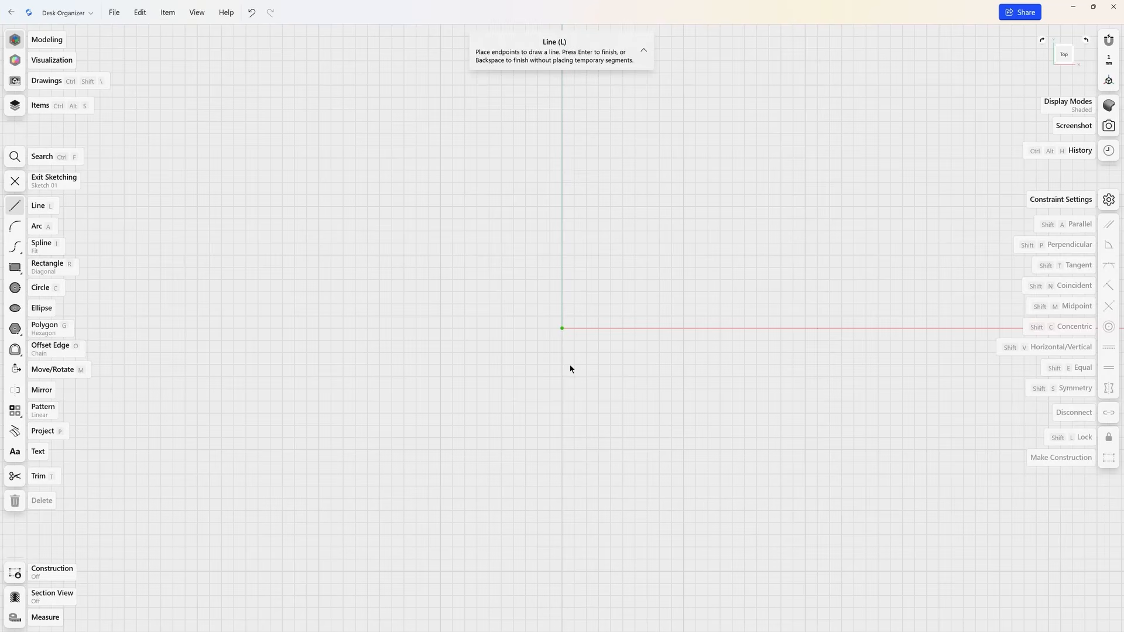
{"action": "left_click", "coordinate": [590, 359]}
Lock the sketch grid size at 5 mm, keeping millimeters as the unit
{"action": "scroll", "coordinate": [984, 138], "scroll_direction": "down", "scroll_amount": 5}
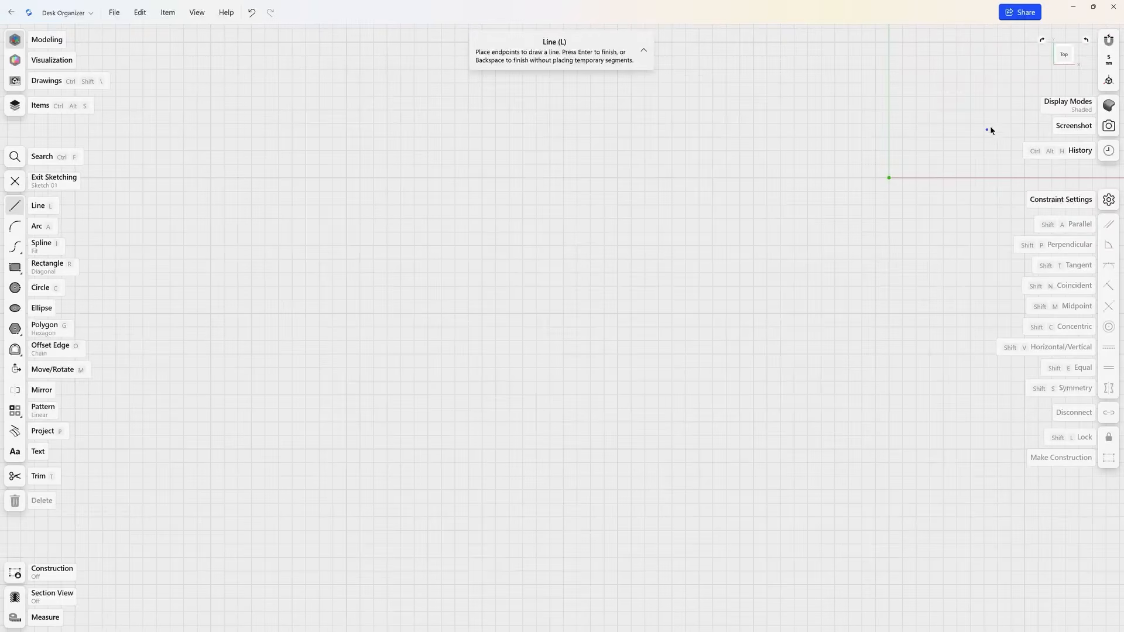
{"action": "left_click", "coordinate": [1106, 62]}
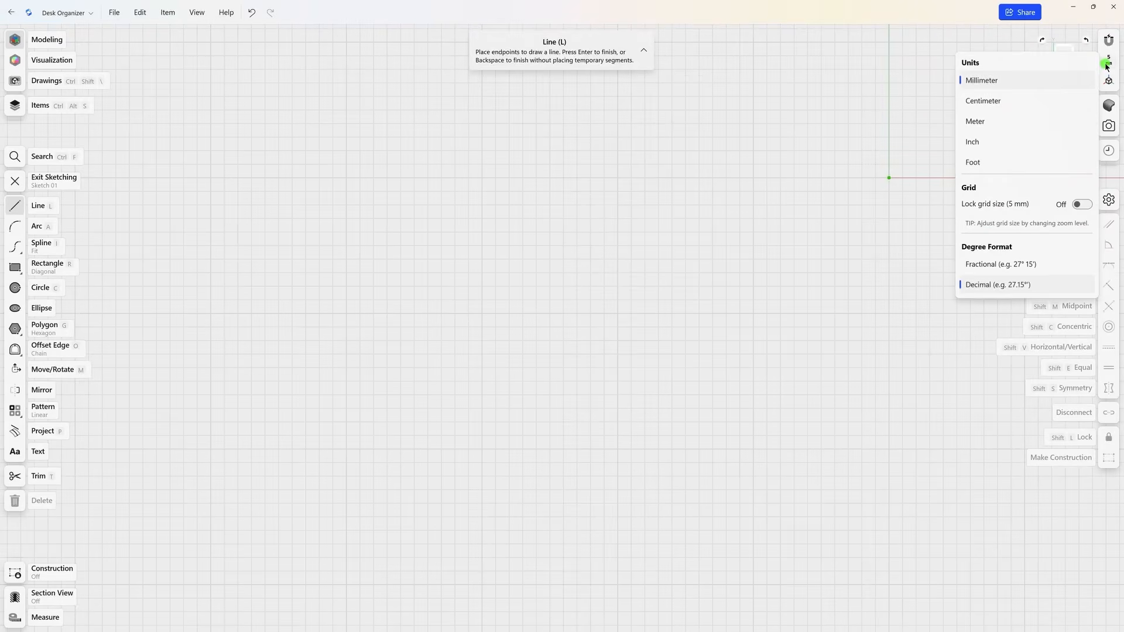
{"action": "left_click", "coordinate": [1083, 204]}
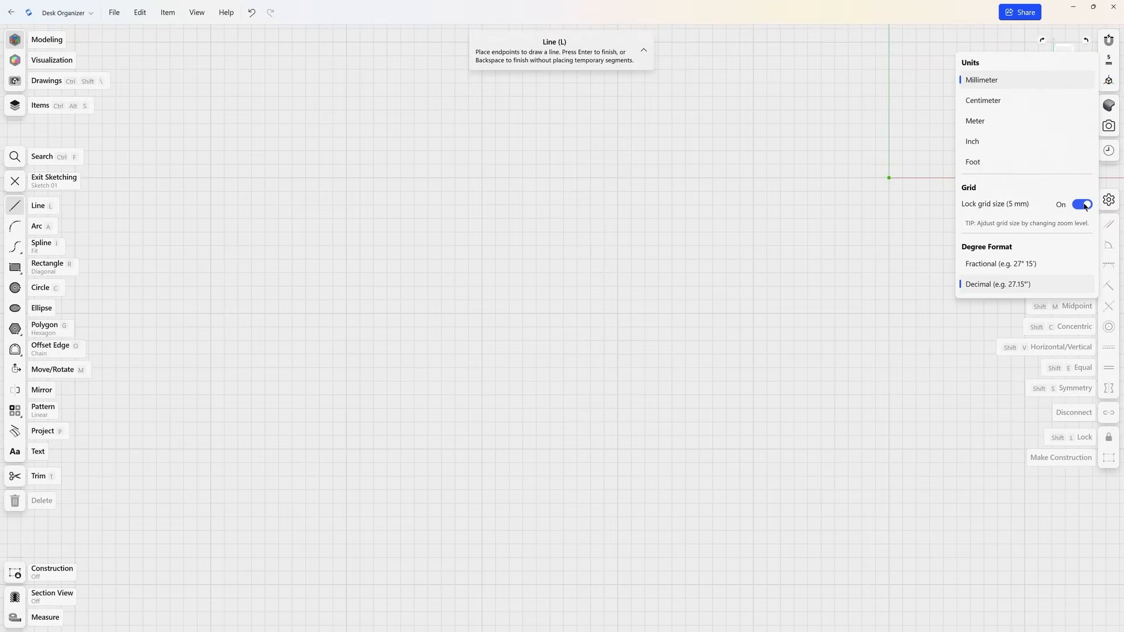
{"action": "left_click", "coordinate": [1107, 63]}
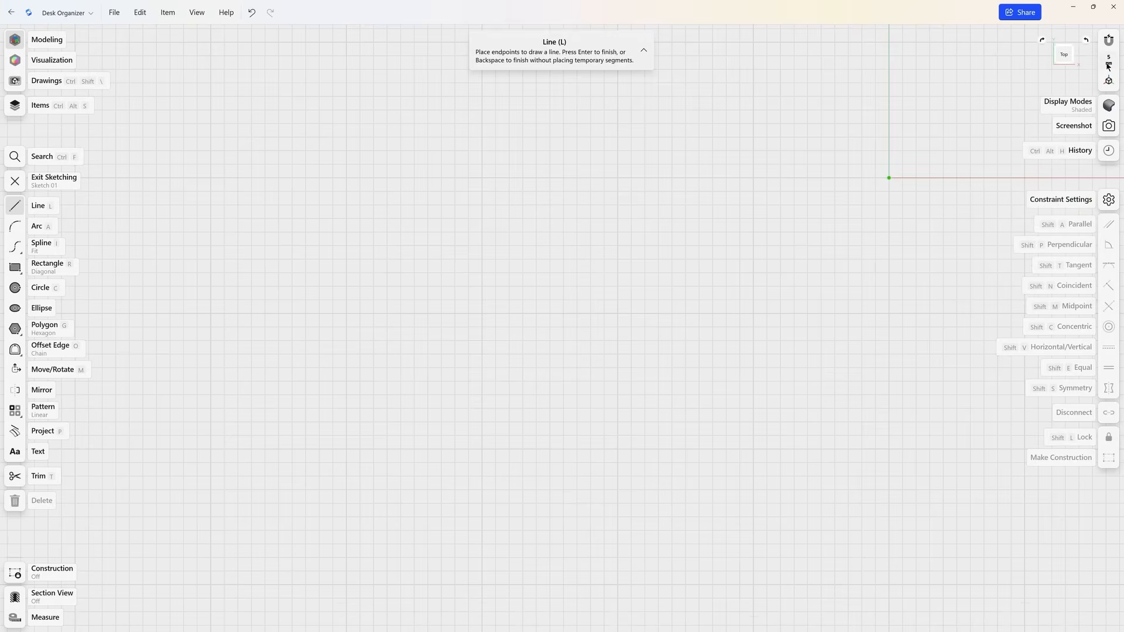
Sketch a diagonal rectangle about 150 mm wide and 102 mm high, above and to the right of the origin
{"action": "mouse_move", "coordinate": [1026, 85]}
{"action": "middle_mouse_down"}
{"action": "mouse_move", "coordinate": [878, 153]}
{"action": "mouse_move", "coordinate": [754, 230]}
{"action": "mouse_move", "coordinate": [644, 261]}
{"action": "mouse_move", "coordinate": [375, 383]}
{"action": "mouse_move", "coordinate": [294, 408]}
{"action": "middle_mouse_up"}
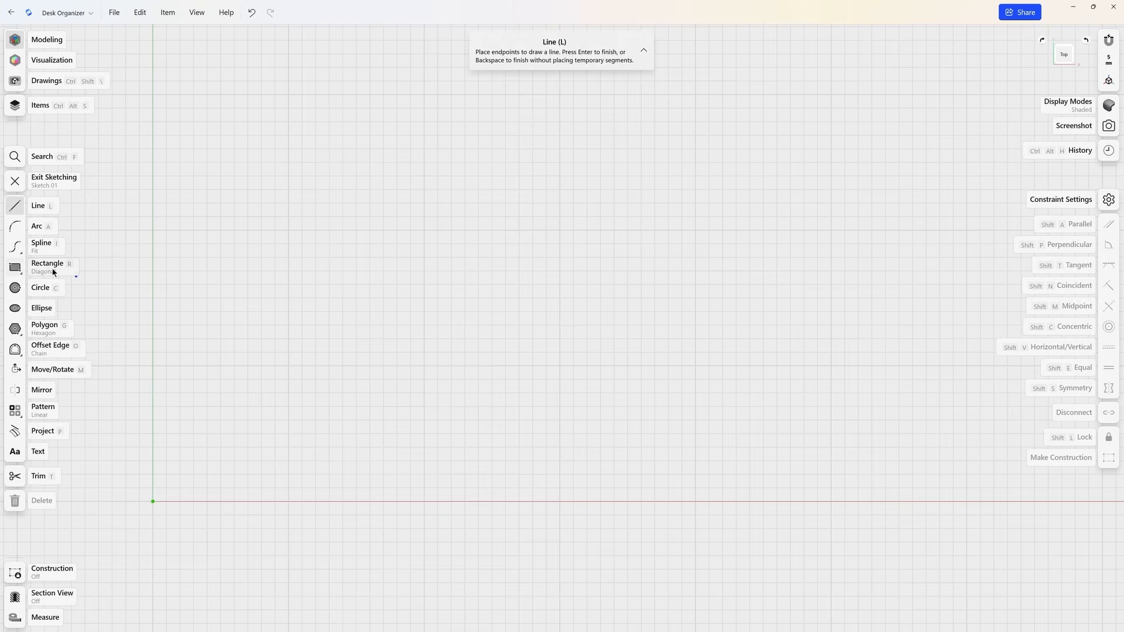
{"action": "left_click", "coordinate": [21, 270]}
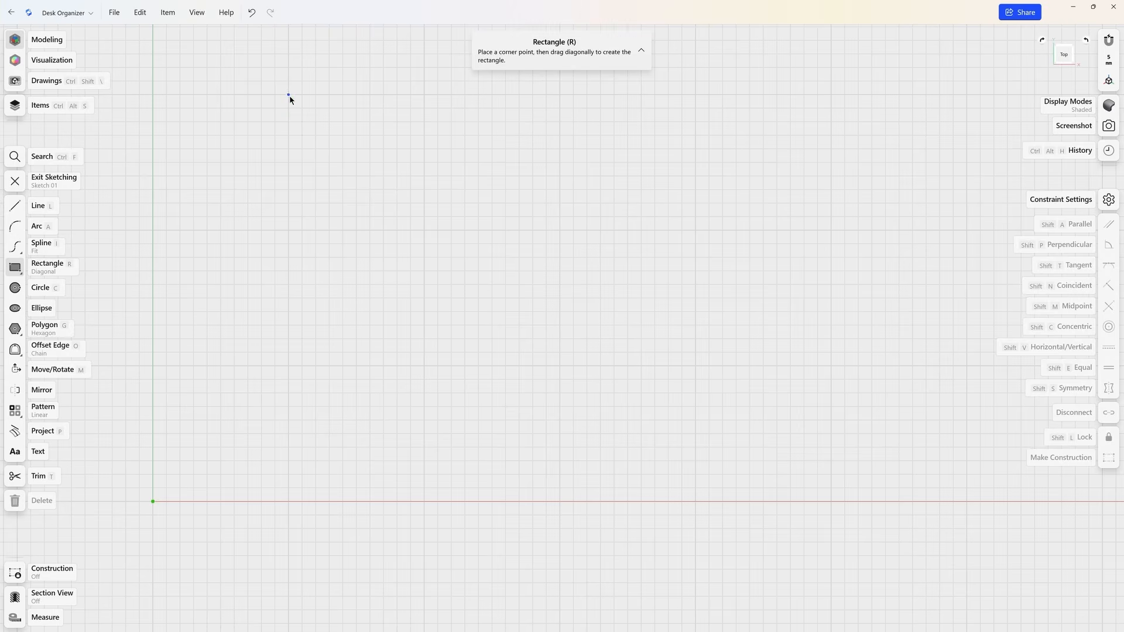
{"action": "left_click_drag", "start_coordinate": [288, 95], "coordinate": [696, 374]}
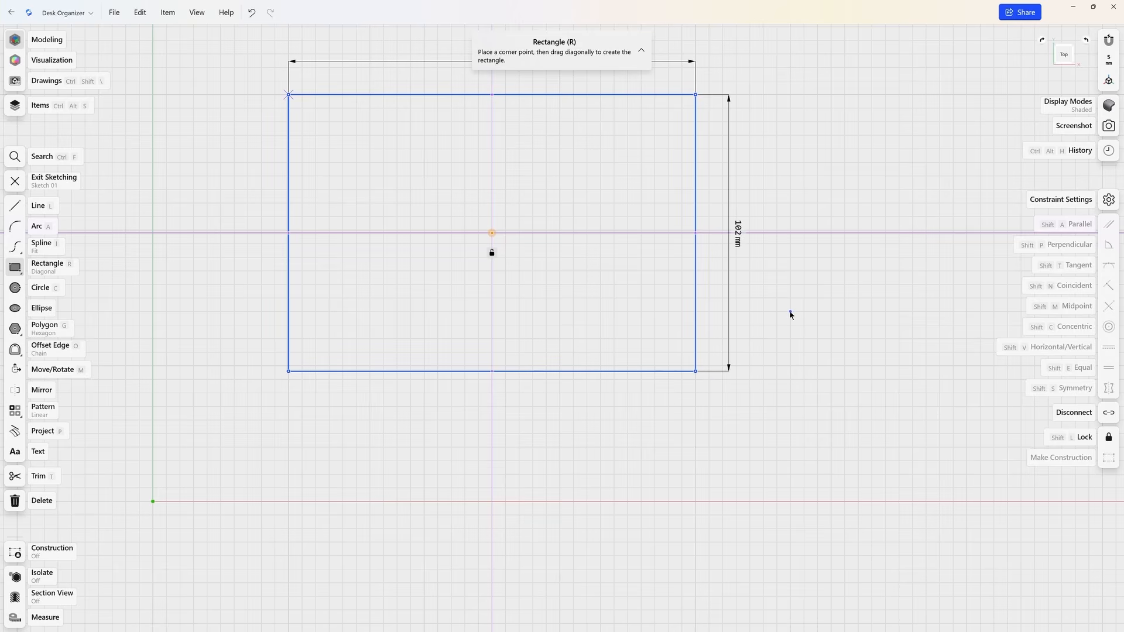
{"action": "key", "text": "Escape"}
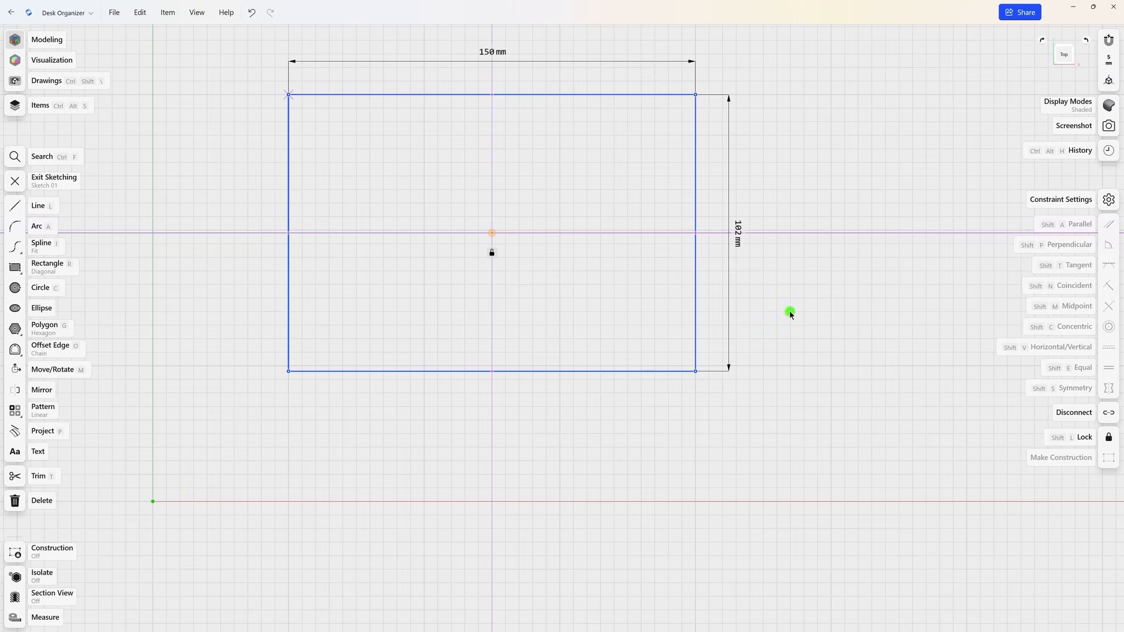
{"action": "left_click", "coordinate": [789, 314]}
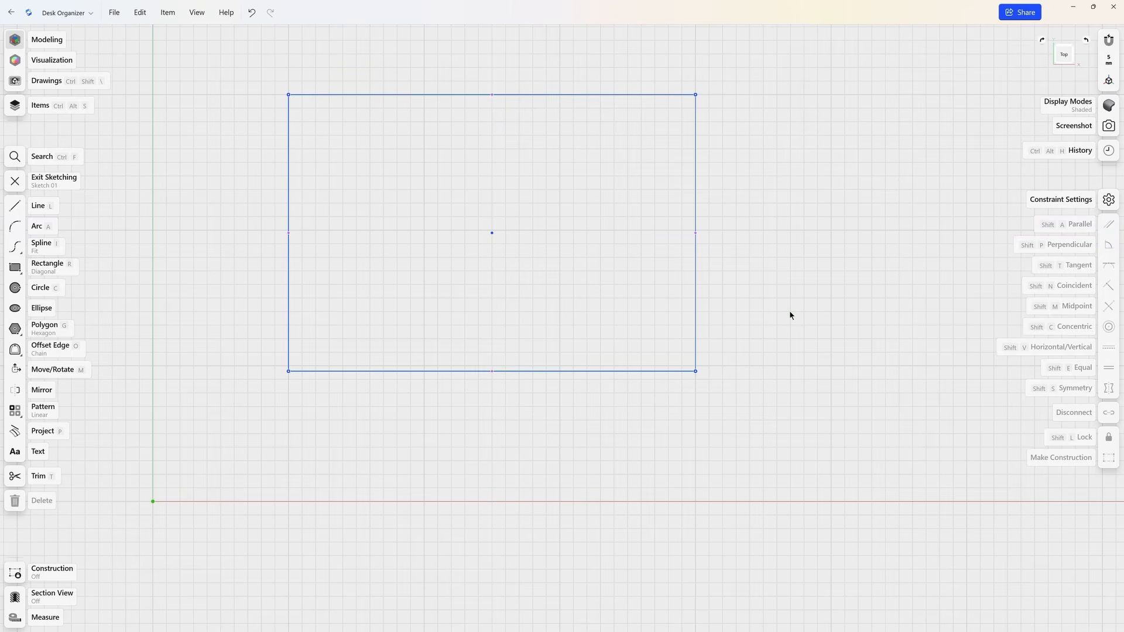
Set the rectangle's width to 200 mm and its height to 100 mm
{"action": "left_click", "coordinate": [461, 95]}
{"action": "left_click", "coordinate": [491, 56]}
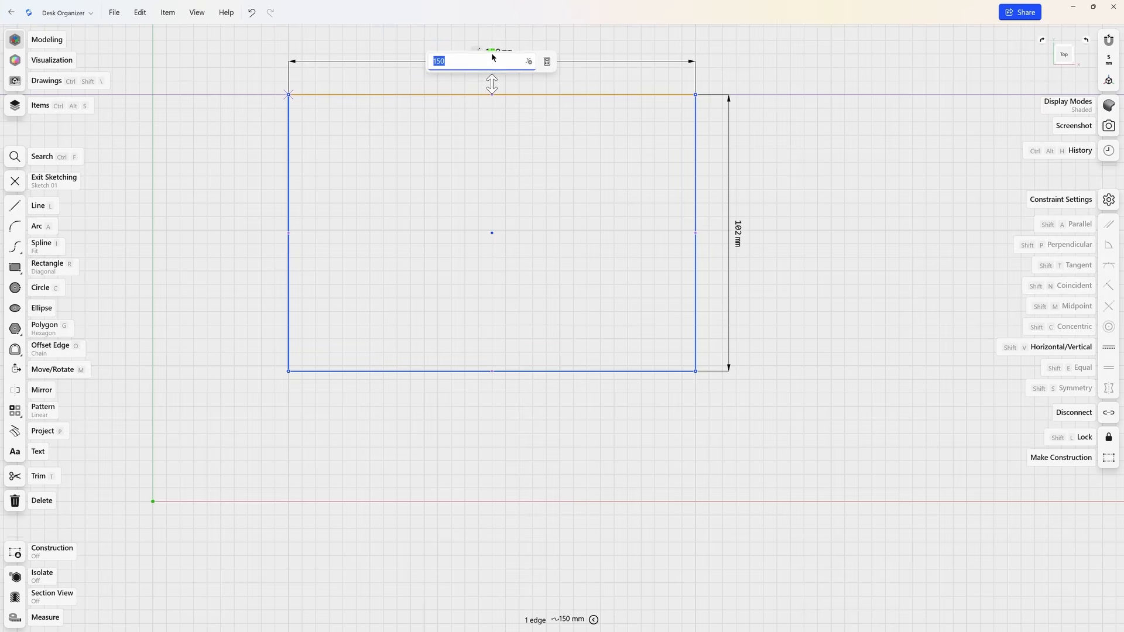
{"action": "type", "text": "200"}
{"action": "key", "text": "Return"}
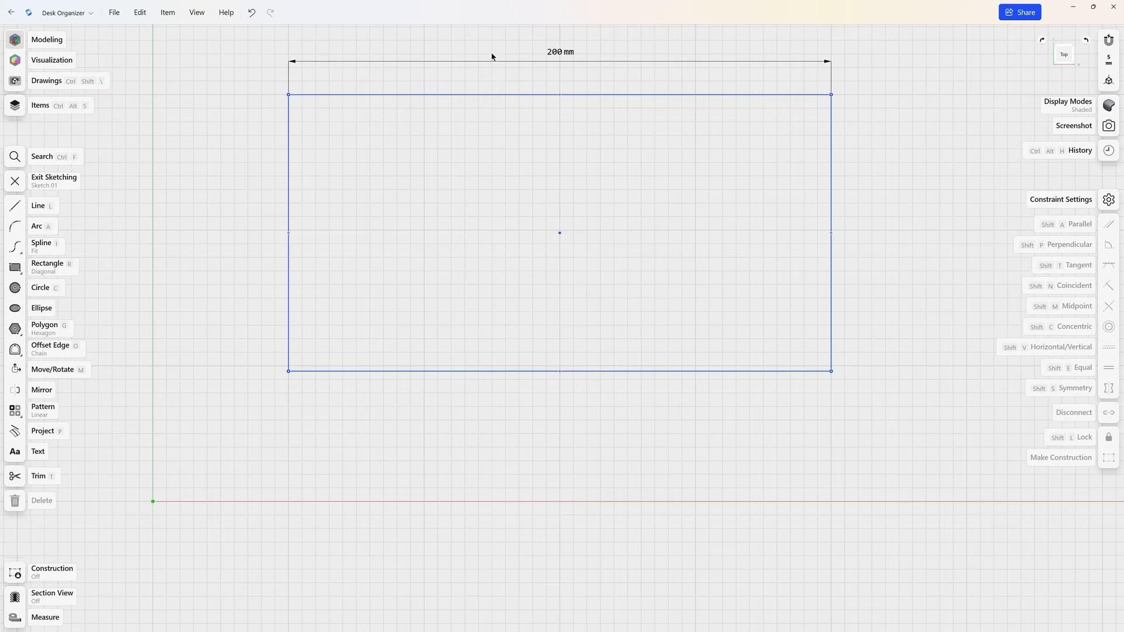
{"action": "left_click", "coordinate": [831, 175]}
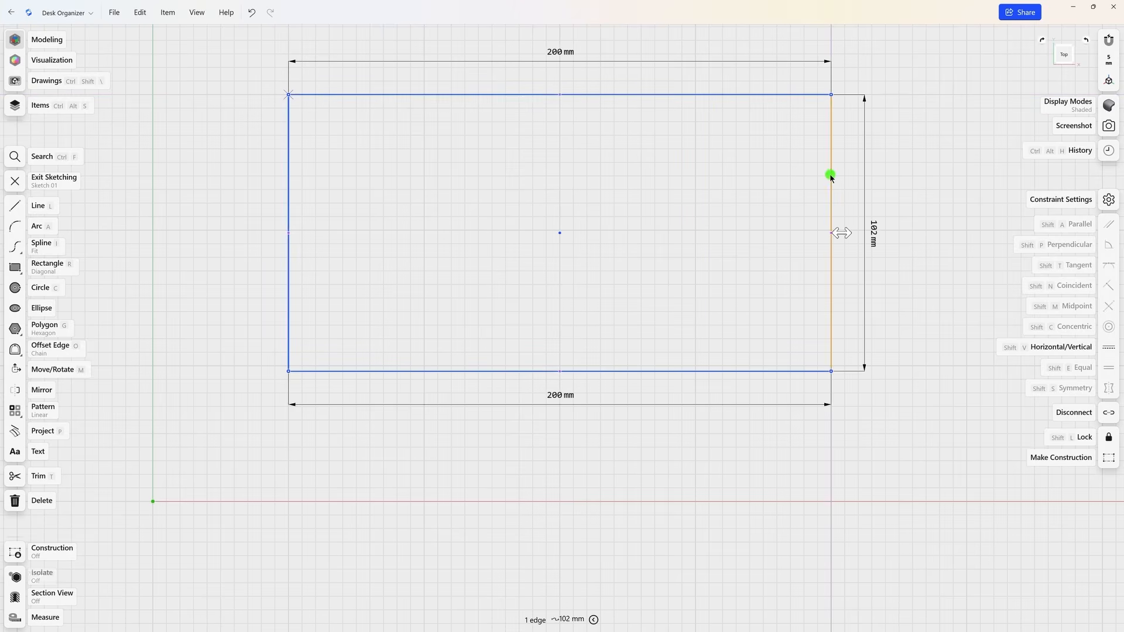
{"action": "left_click", "coordinate": [872, 226]}
{"action": "type", "text": "100"}
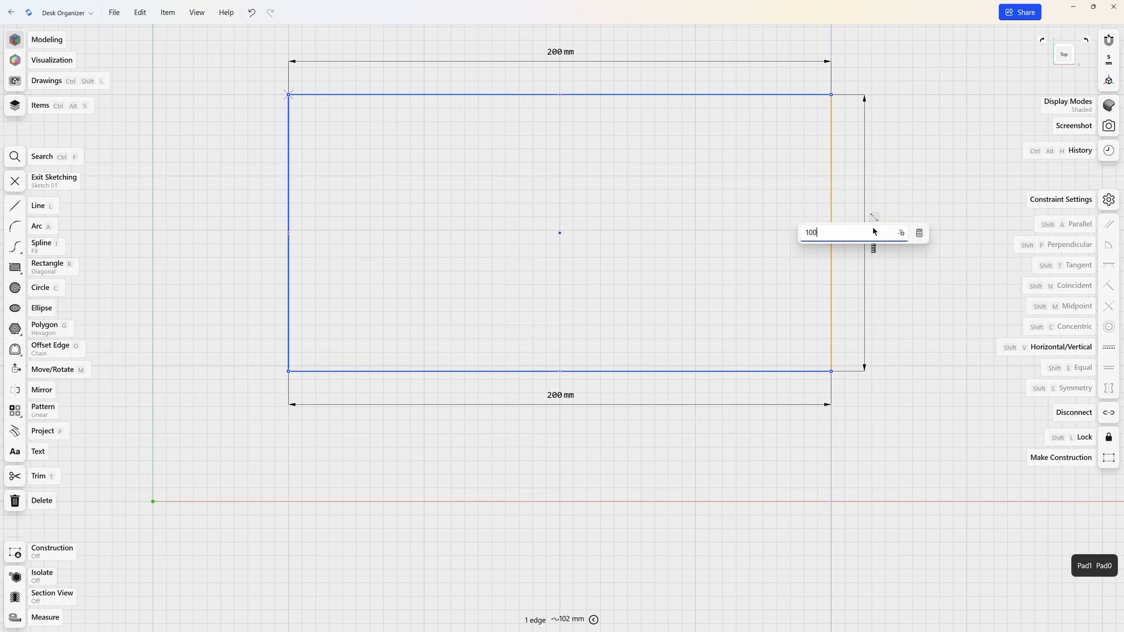
{"action": "key", "text": "Return"}
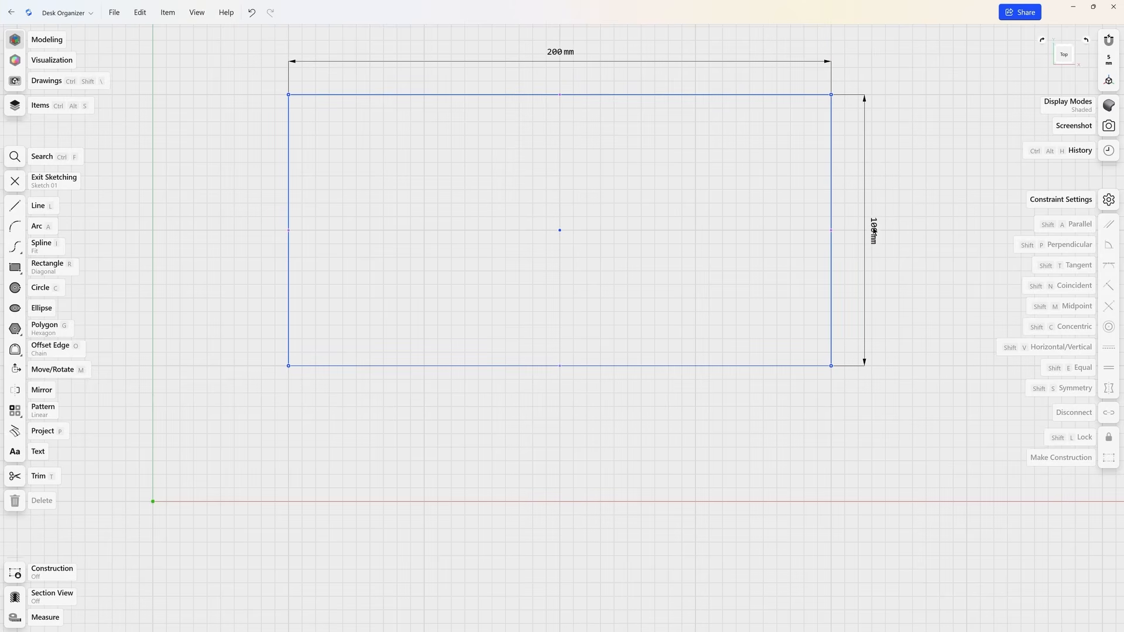
Apply a Horizontal/Vertical constraint to the rectangle's right edge
{"action": "left_click", "coordinate": [832, 256]}
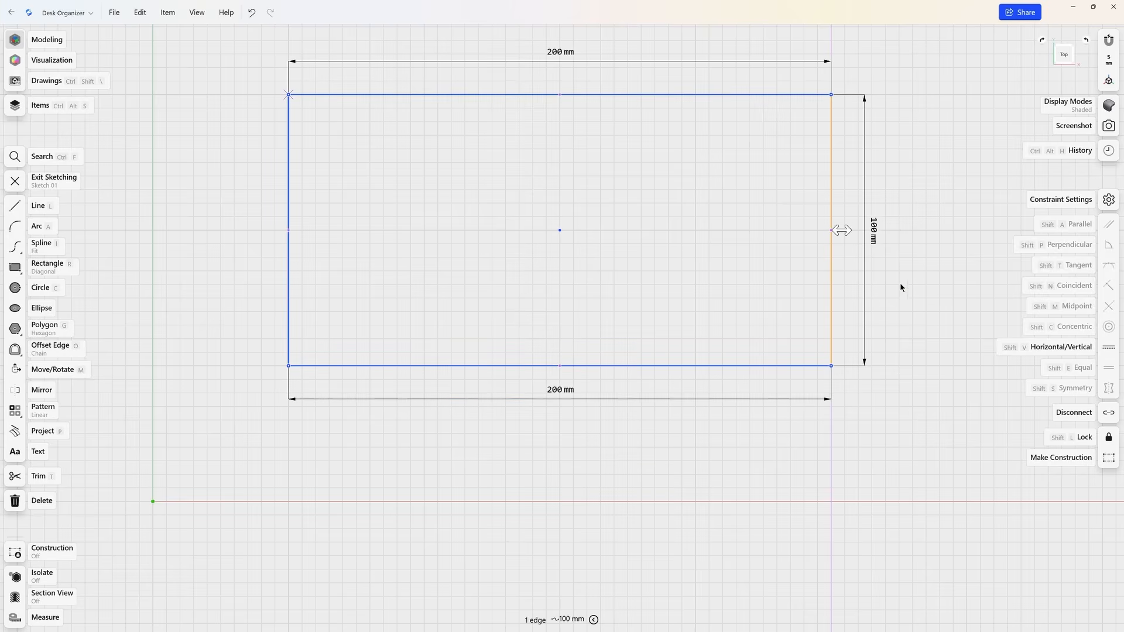
{"action": "left_click", "coordinate": [1103, 347]}
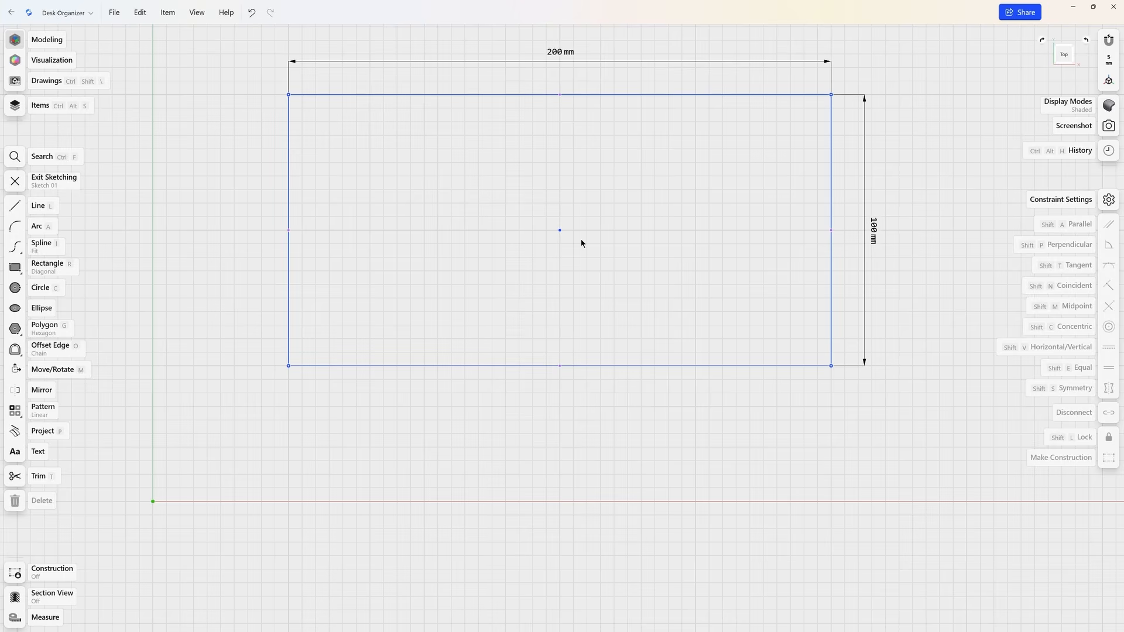
Move the rectangle's center point onto the origin so the base is centered there, and exit the sketch
{"action": "left_click", "coordinate": [561, 230]}
{"action": "scroll", "coordinate": [562, 230], "scroll_direction": "down", "scroll_amount": 2}
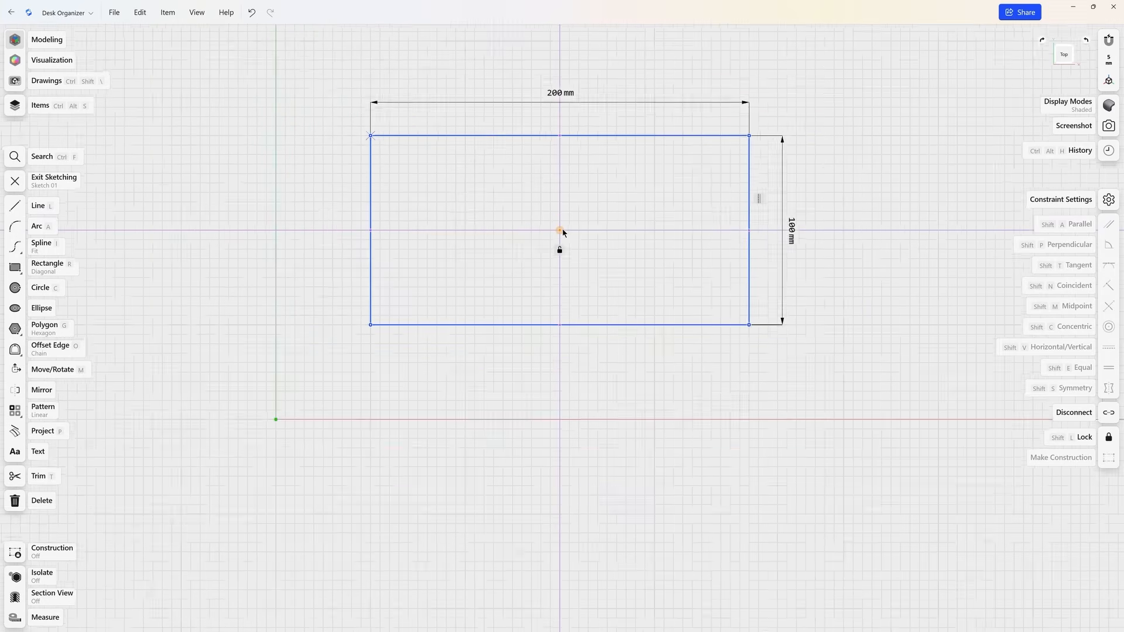
{"action": "left_click_drag", "start_coordinate": [562, 231], "coordinate": [309, 399]}
{"action": "scroll", "coordinate": [303, 401], "scroll_direction": "up", "scroll_amount": 5}
{"action": "middle_click_drag", "start_coordinate": [301, 400], "coordinate": [504, 317]}
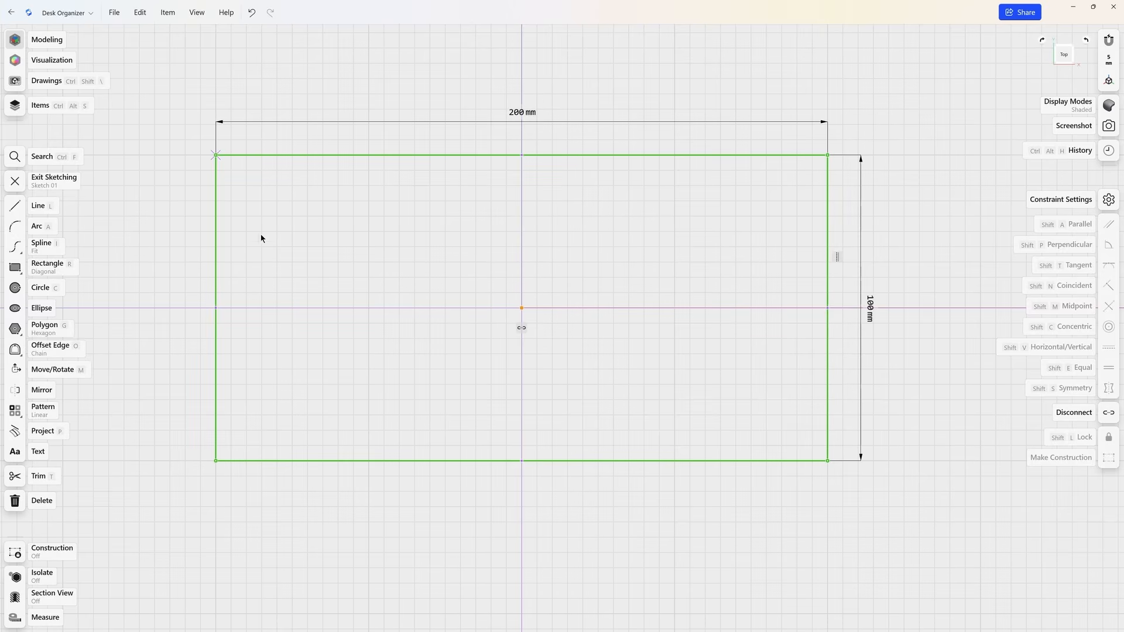
{"action": "left_click", "coordinate": [18, 181]}
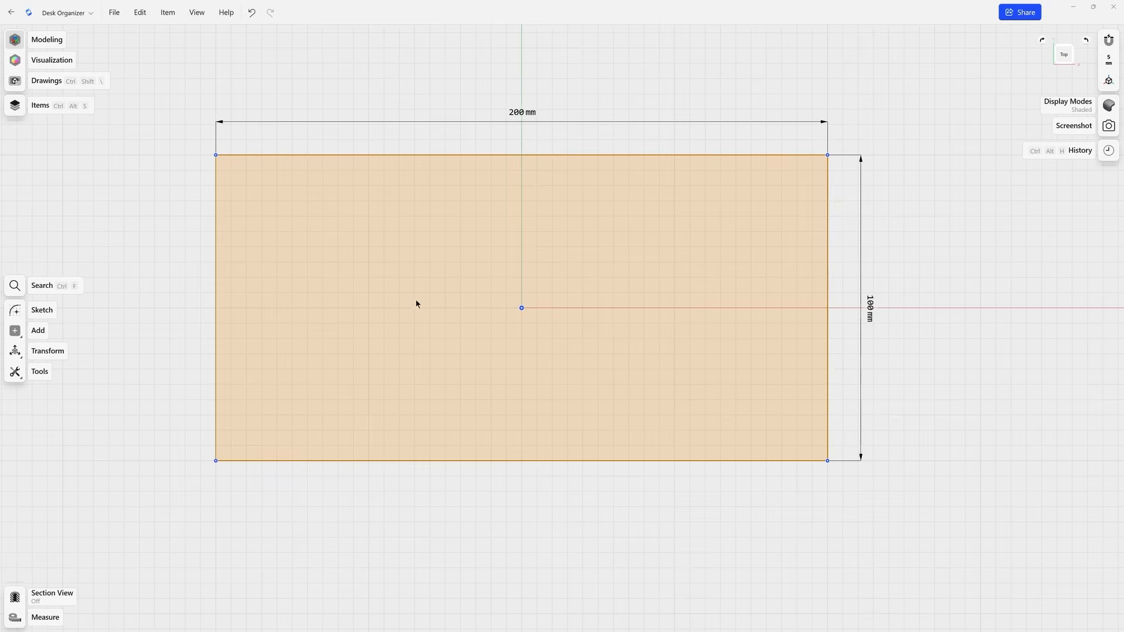
Extrude the base rectangle upward 100 mm into a solid block
{"action": "right_click_drag", "start_coordinate": [482, 306], "coordinate": [503, 205]}
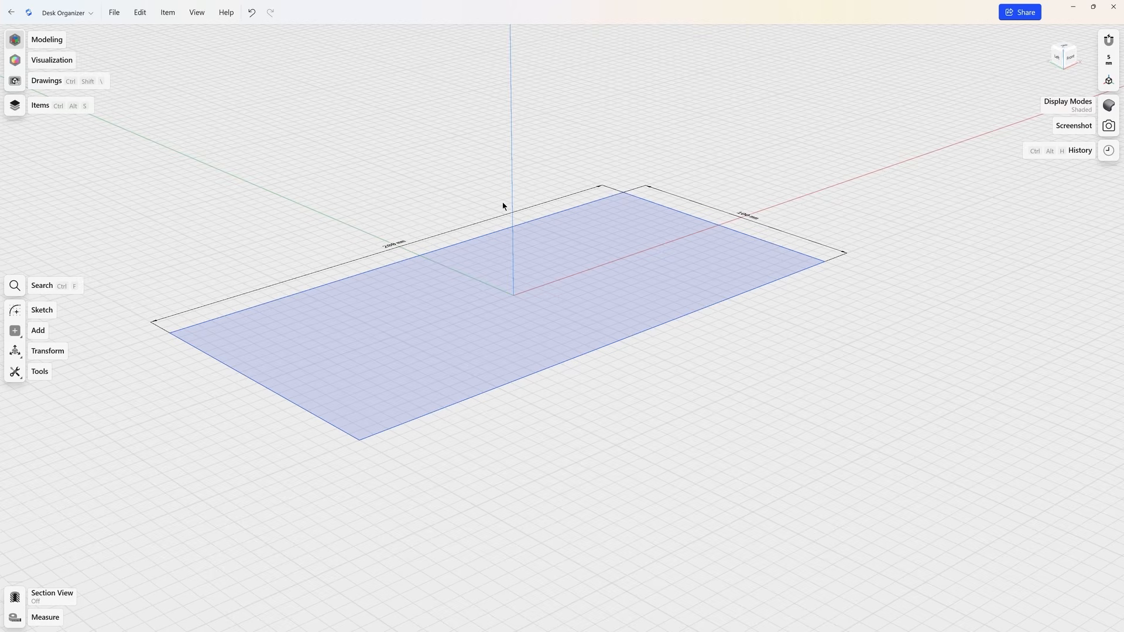
{"action": "left_click", "coordinate": [506, 328]}
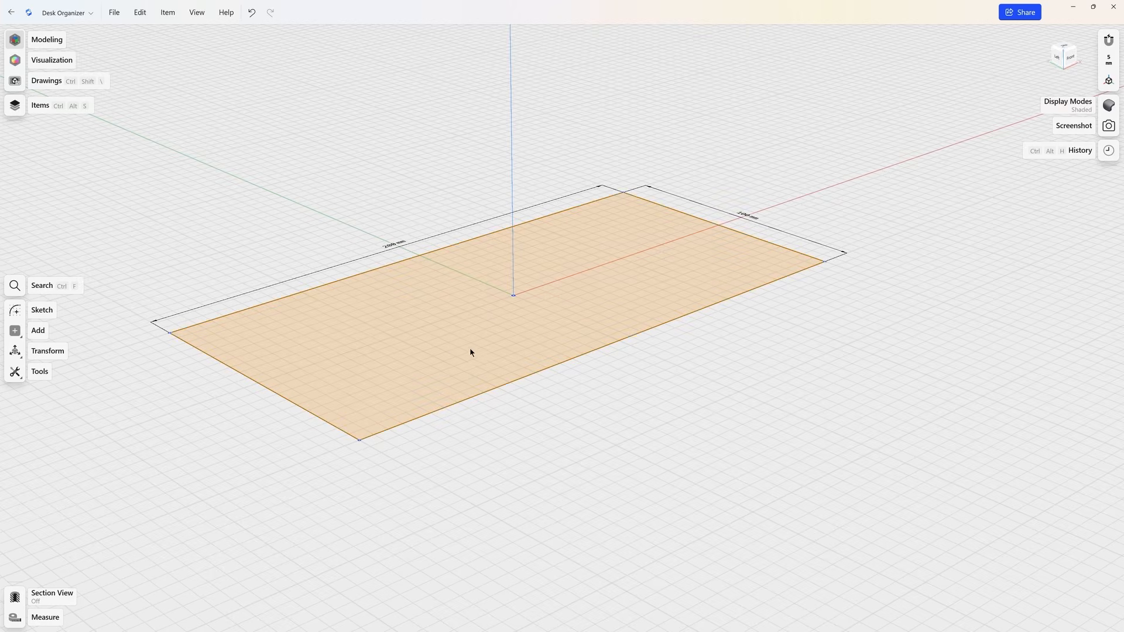
{"action": "left_click", "coordinate": [442, 355]}
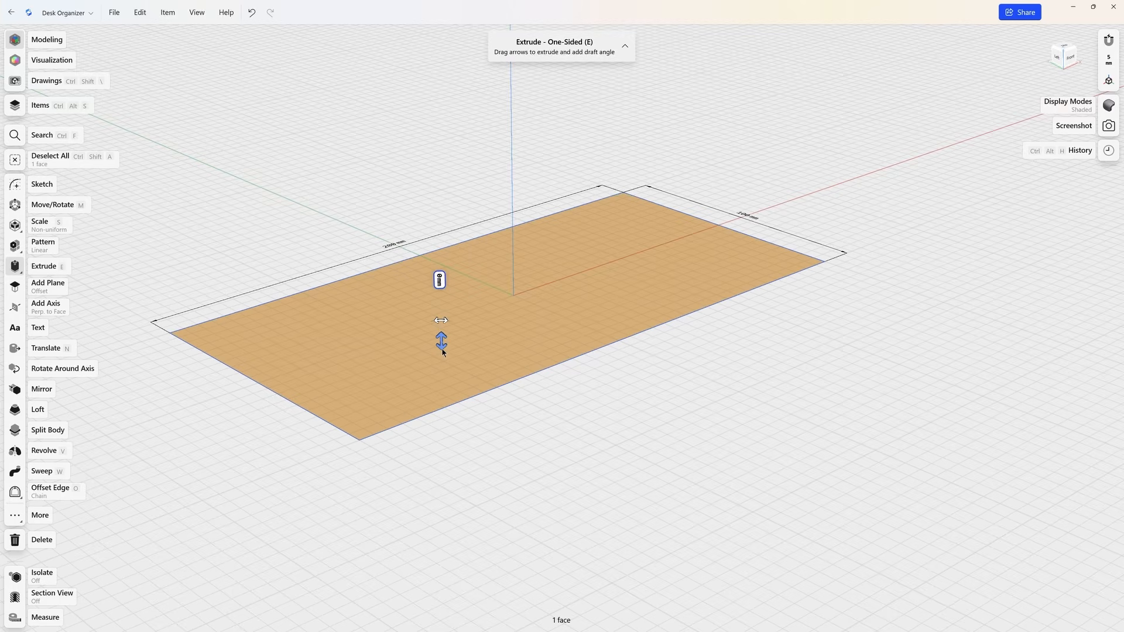
{"action": "left_click_drag", "start_coordinate": [442, 352], "coordinate": [457, 209]}
{"action": "left_click", "coordinate": [438, 276]}
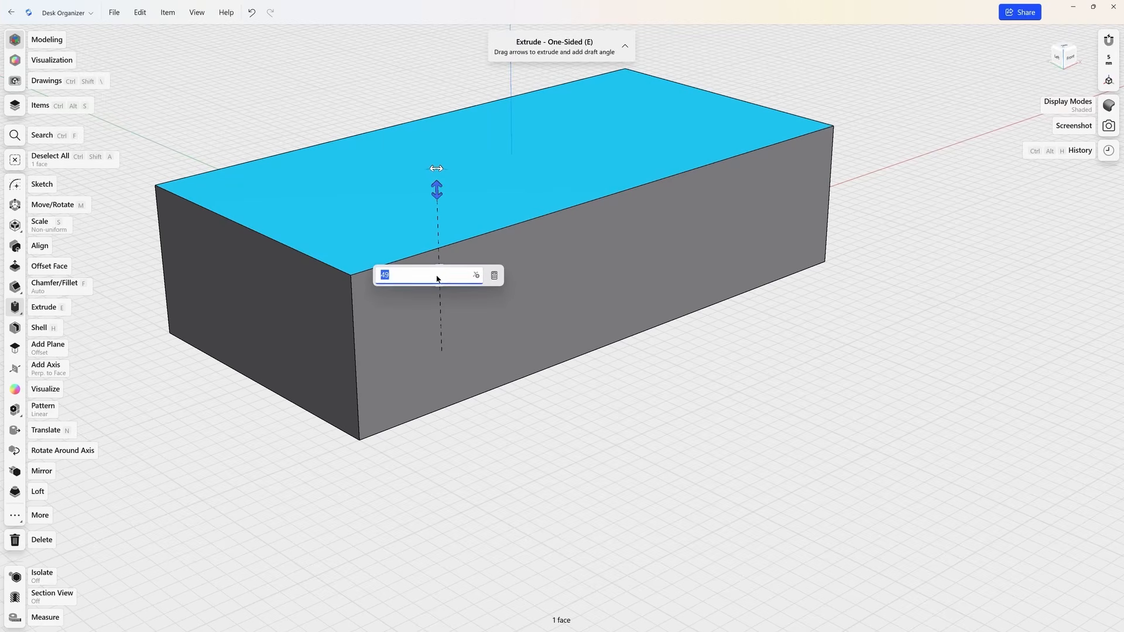
{"action": "type", "text": "100"}
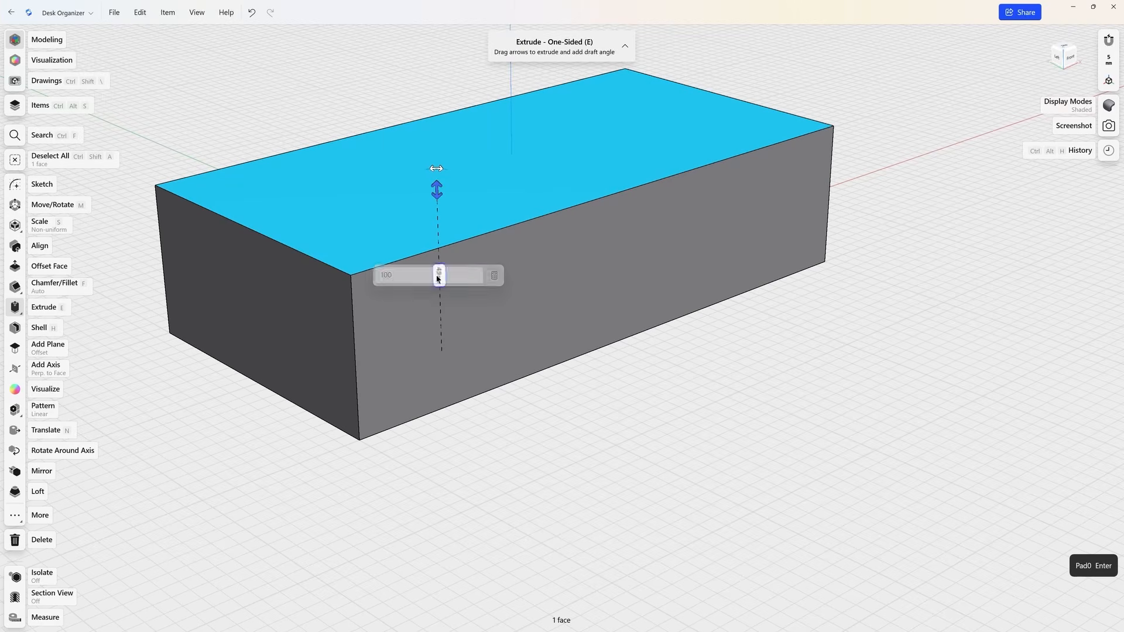
{"action": "key", "text": "Return"}
{"action": "scroll", "coordinate": [438, 279], "scroll_direction": "down", "scroll_amount": 5}
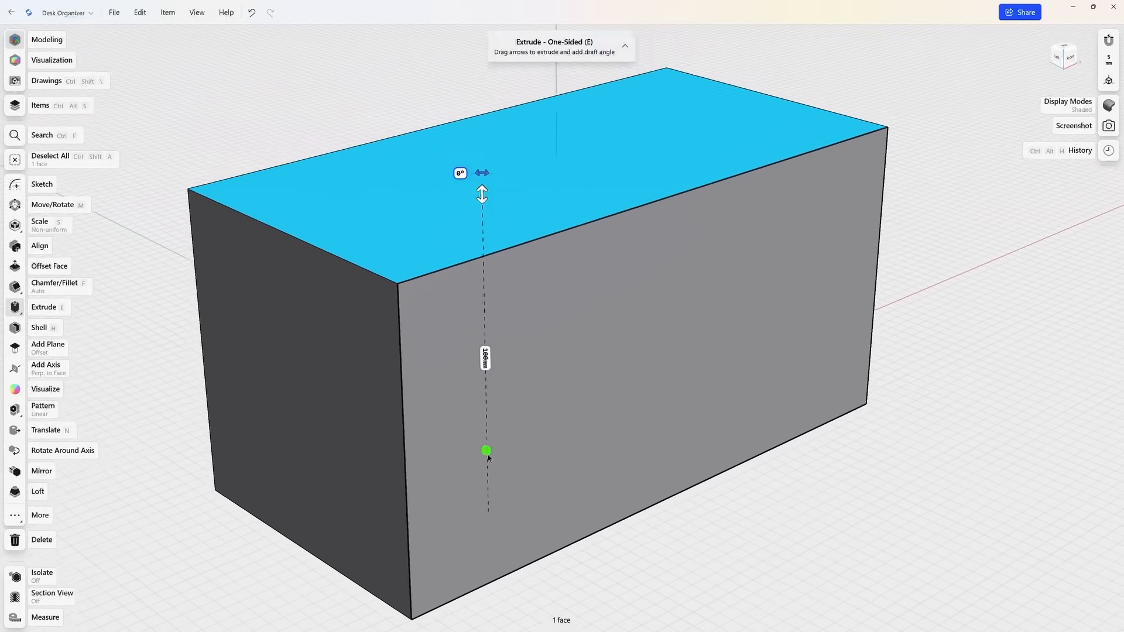
{"action": "scroll", "coordinate": [498, 470], "scroll_direction": "down", "scroll_amount": 2}
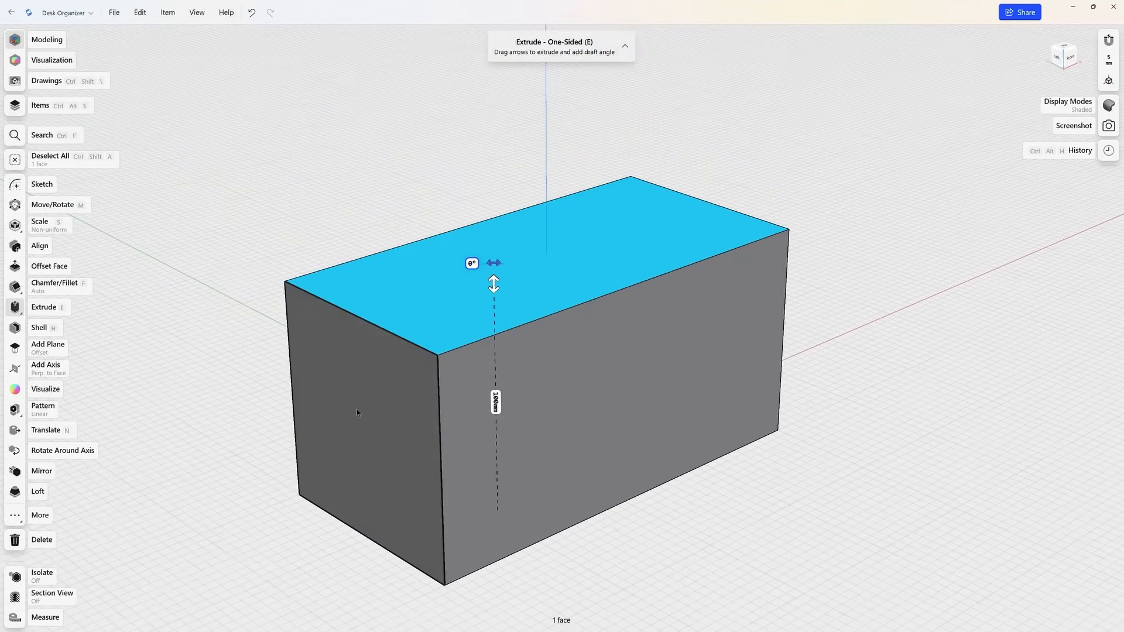
{"action": "left_click", "coordinate": [265, 381]}
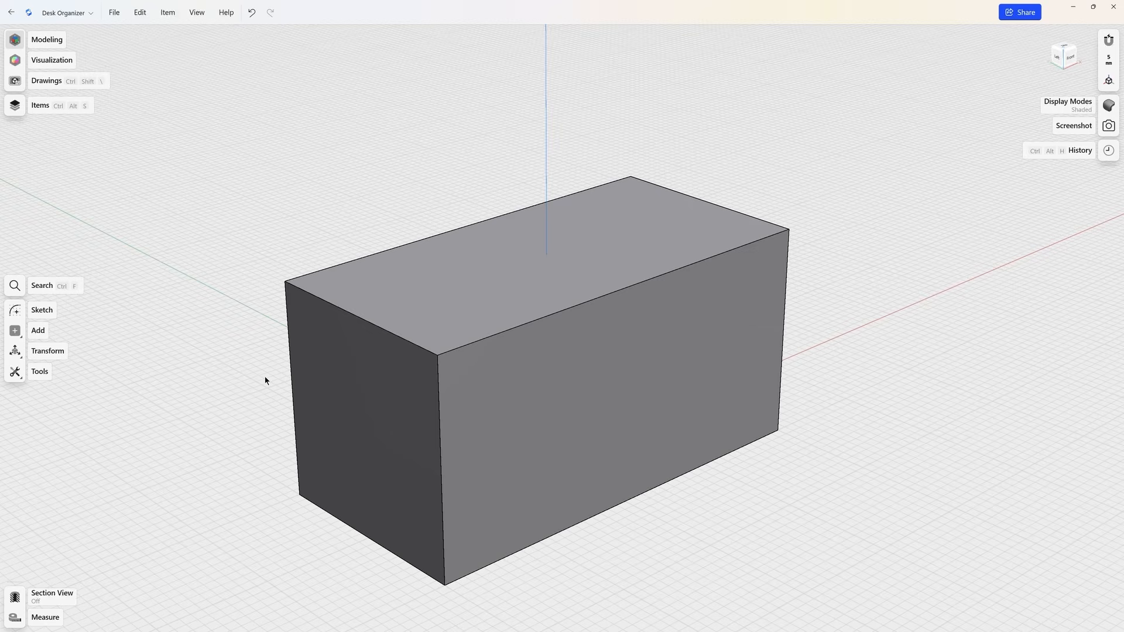
Start a sketch on the block's square left end face and draw a slanted line from its upper edge, continued by a horizontal line to the right edge
{"action": "left_click", "coordinate": [402, 382]}
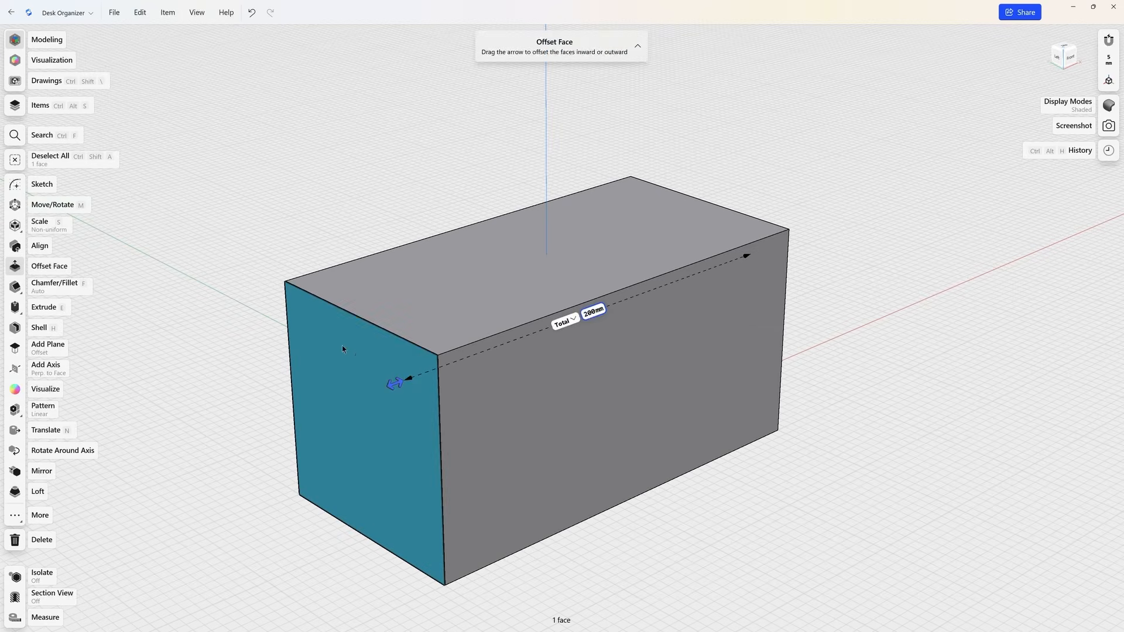
{"action": "left_click", "coordinate": [24, 187]}
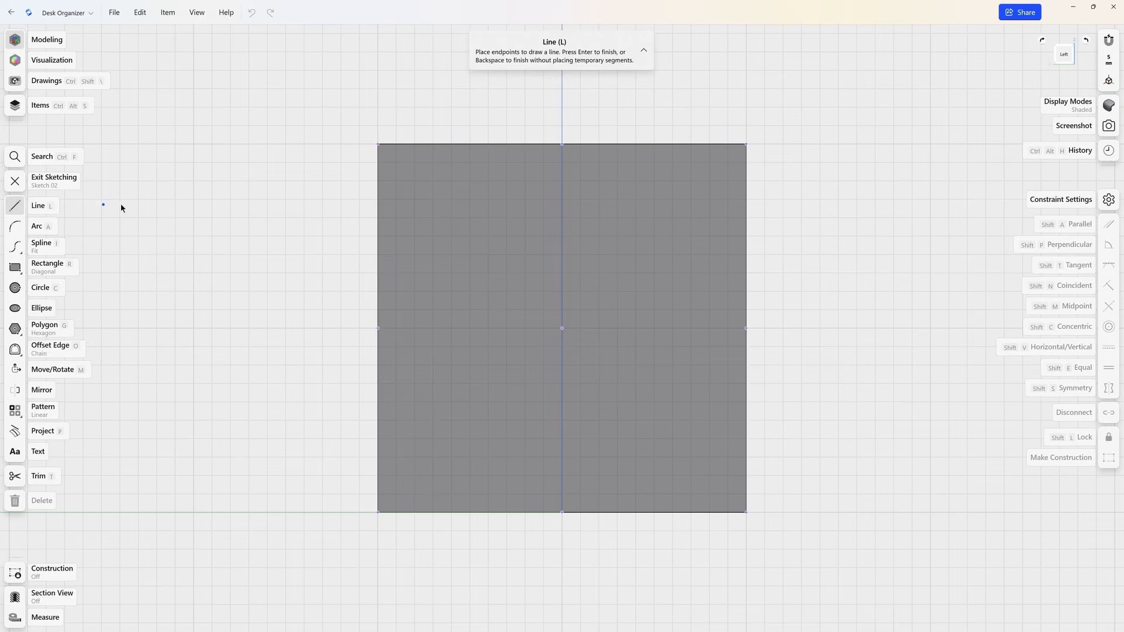
{"action": "left_click", "coordinate": [489, 144]}
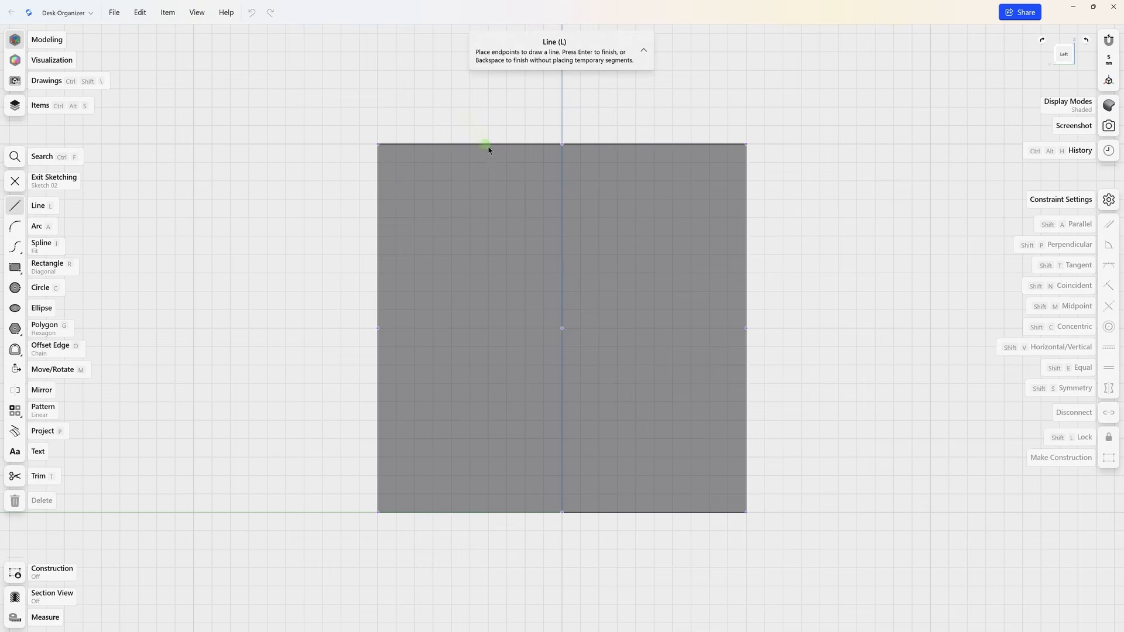
{"action": "left_click", "coordinate": [627, 364]}
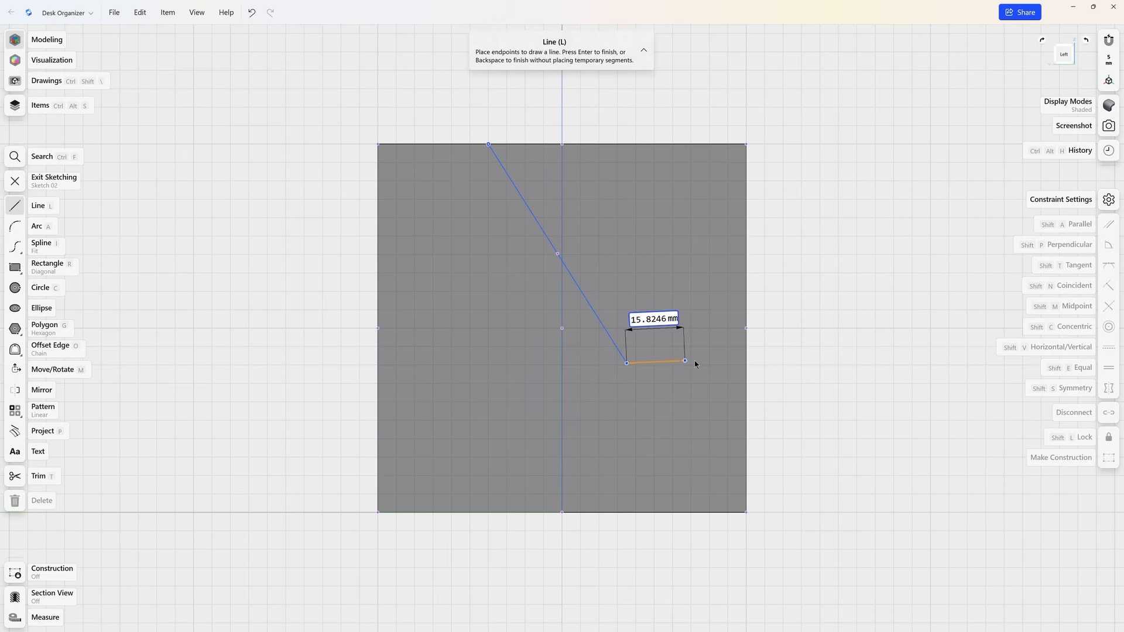
{"action": "left_click", "coordinate": [747, 363]}
{"action": "key", "text": "BackSpace"}
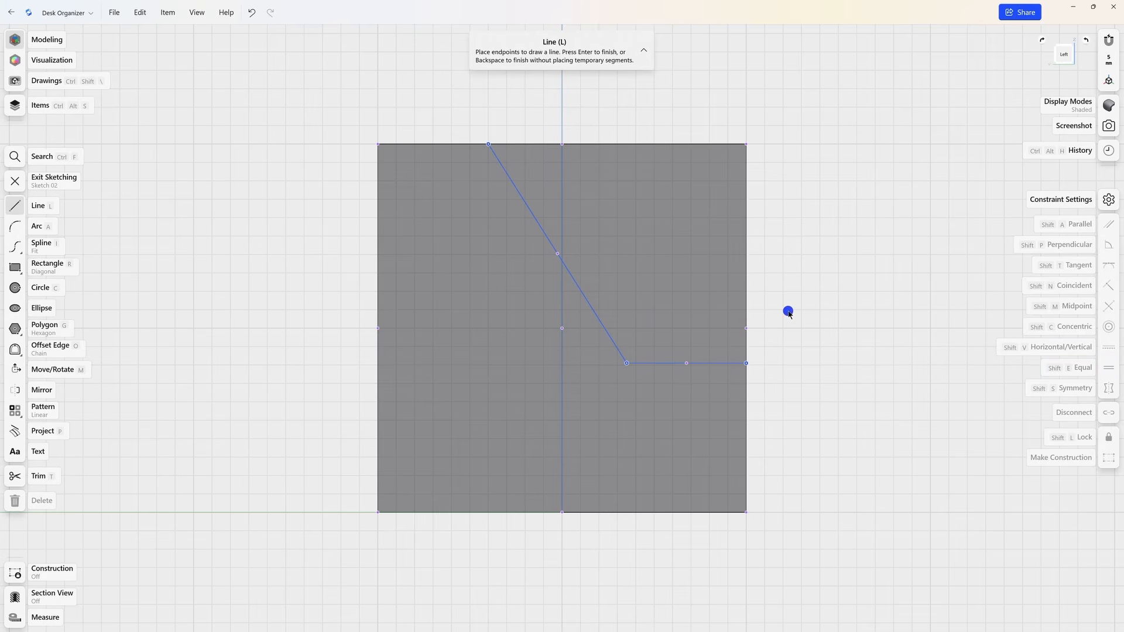
{"action": "key", "text": "Escape"}
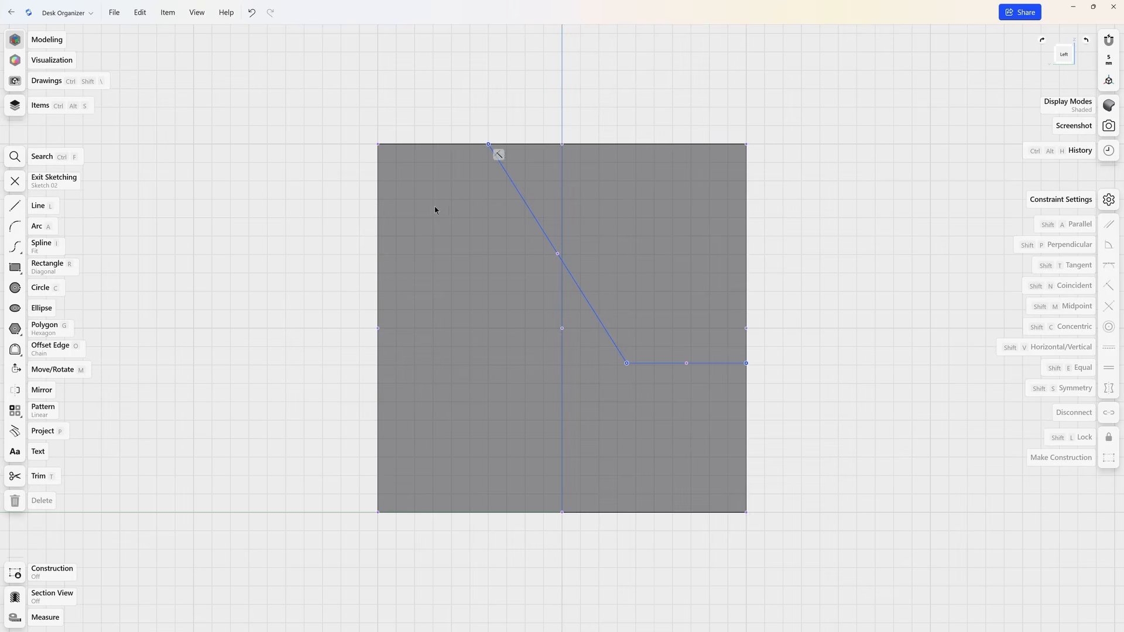
Dimension the slanted line's upper endpoint 36 mm from the left edge of the end face
{"action": "left_click", "coordinate": [378, 189], "text": "shift"}
{"action": "left_click", "coordinate": [486, 145], "text": "shift"}
{"action": "left_click", "coordinate": [431, 170]}
{"action": "type", "text": "36"}
{"action": "key", "text": "Return"}
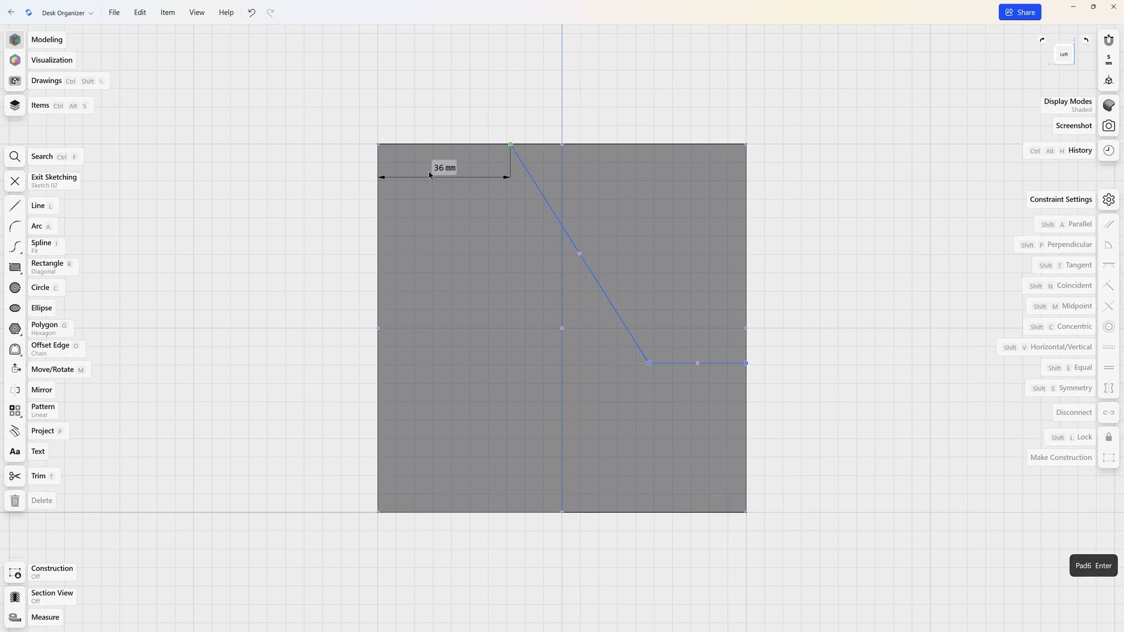
Set the angle between the face's upper edge and the slanted line to 65°
{"action": "left_click", "coordinate": [527, 147], "text": "shift"}
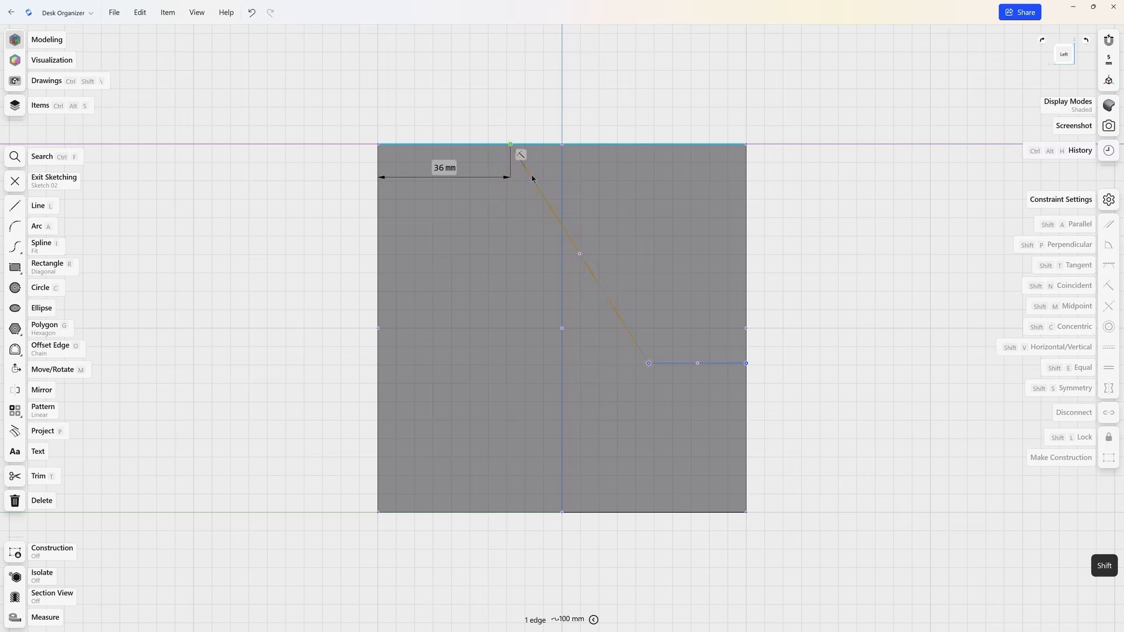
{"action": "left_click", "coordinate": [532, 179], "text": "shift"}
{"action": "left_click", "coordinate": [524, 157]}
{"action": "type", "text": "65"}
{"action": "key", "text": "Return"}
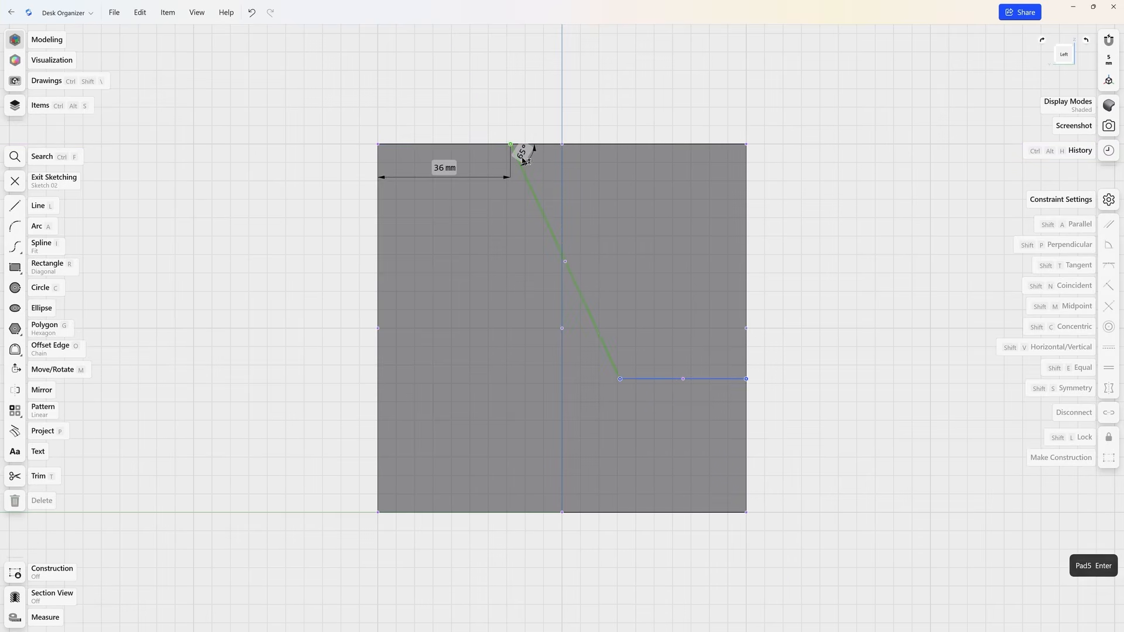
Set the horizontal line's length to 40 mm and exit the sketch
{"action": "left_click", "coordinate": [644, 382]}
{"action": "left_click", "coordinate": [676, 336]}
{"action": "type", "text": "40"}
{"action": "key", "text": "Return"}
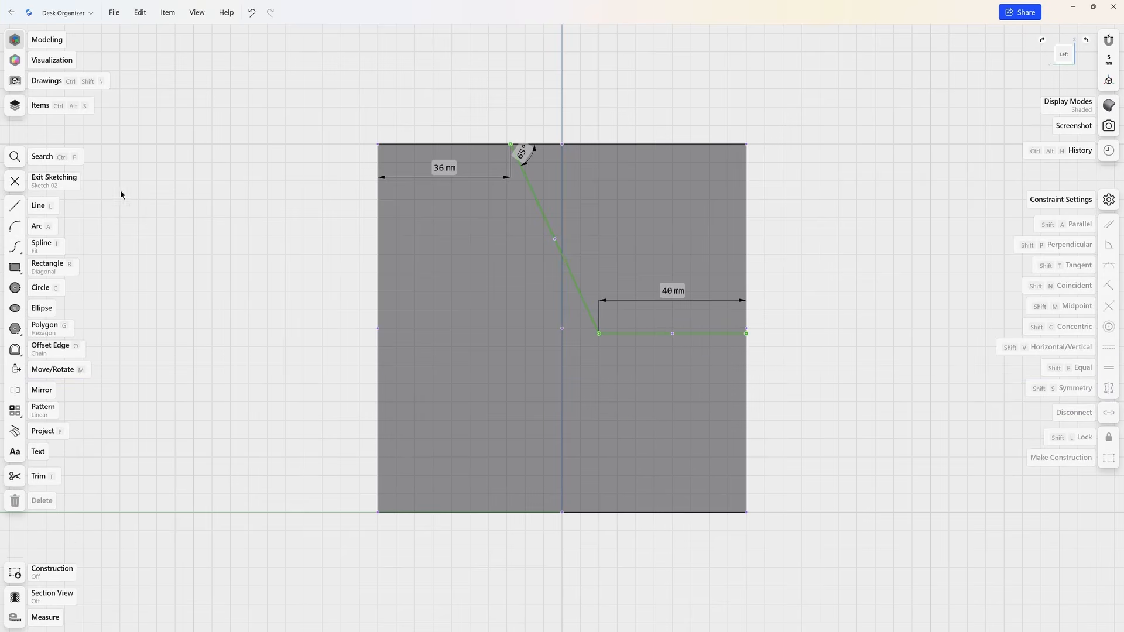
{"action": "left_click", "coordinate": [18, 182]}
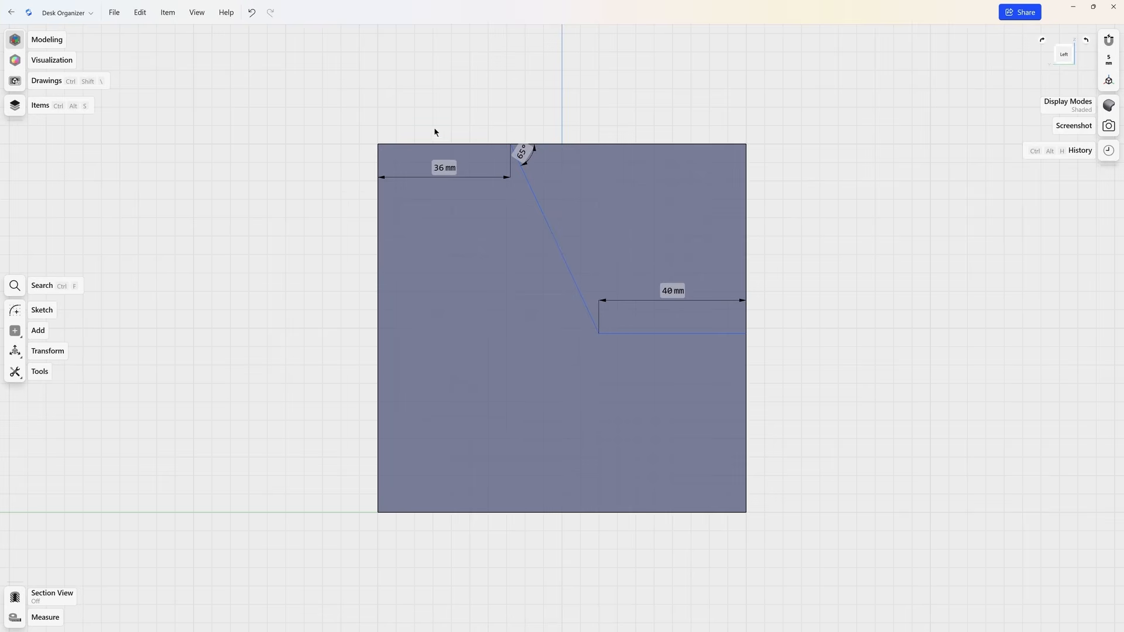
Extrude the upper front profile on the end face -220 mm through the block to cut away the stepped shape
{"action": "left_click", "coordinate": [419, 154]}
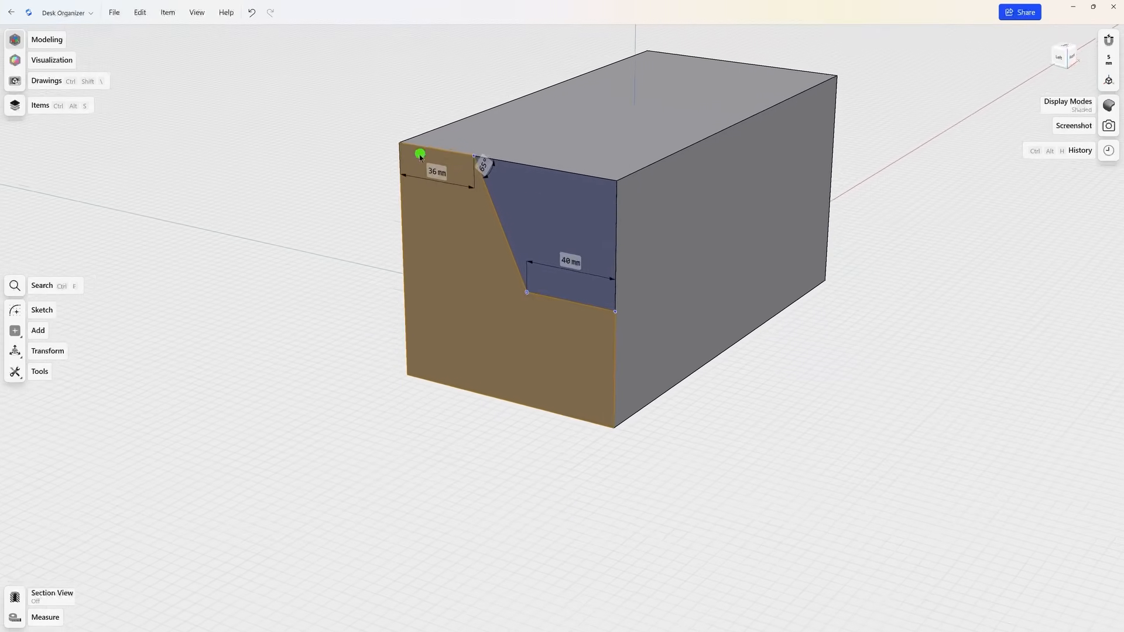
{"action": "middle_click_drag", "start_coordinate": [419, 154], "coordinate": [356, 243]}
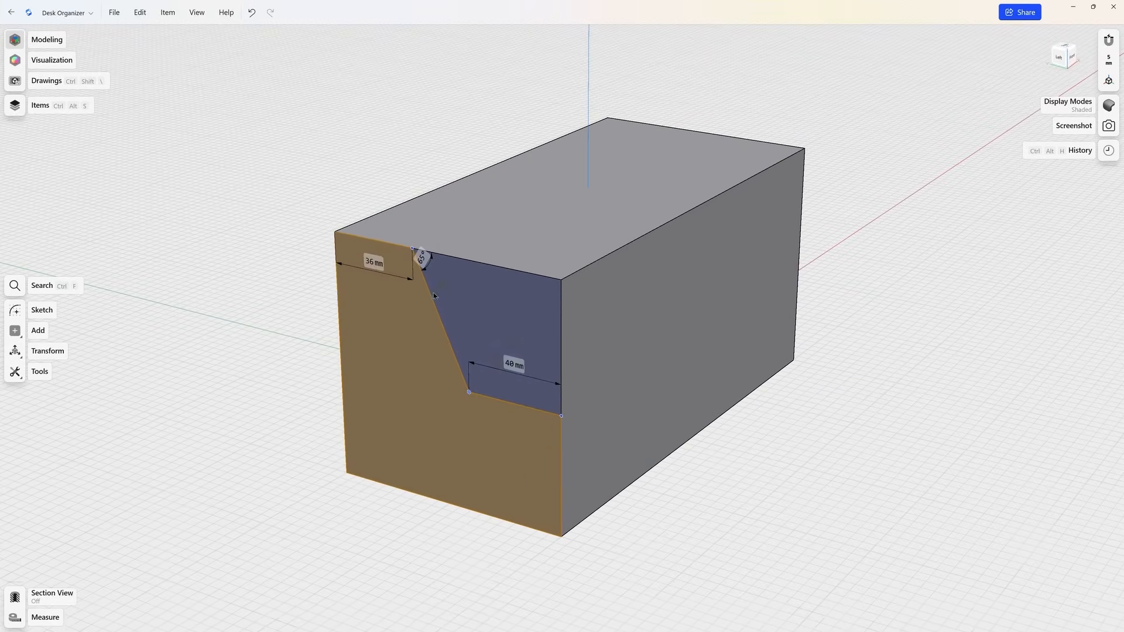
{"action": "left_click", "coordinate": [490, 313]}
{"action": "key", "text": "e"}
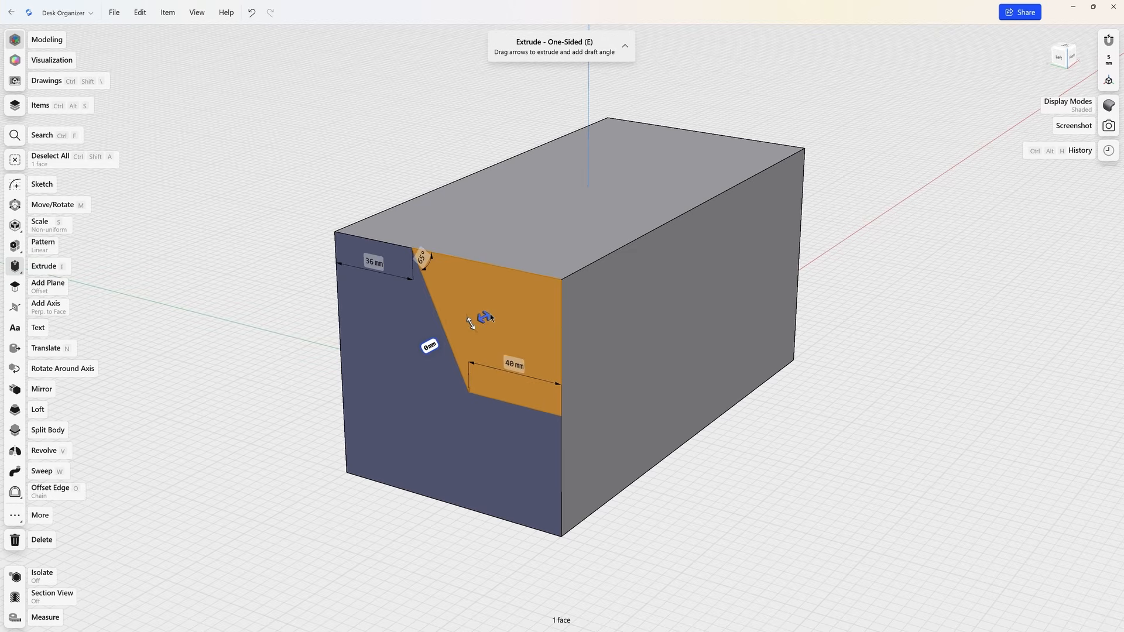
{"action": "left_click_drag", "start_coordinate": [483, 318], "coordinate": [763, 174]}
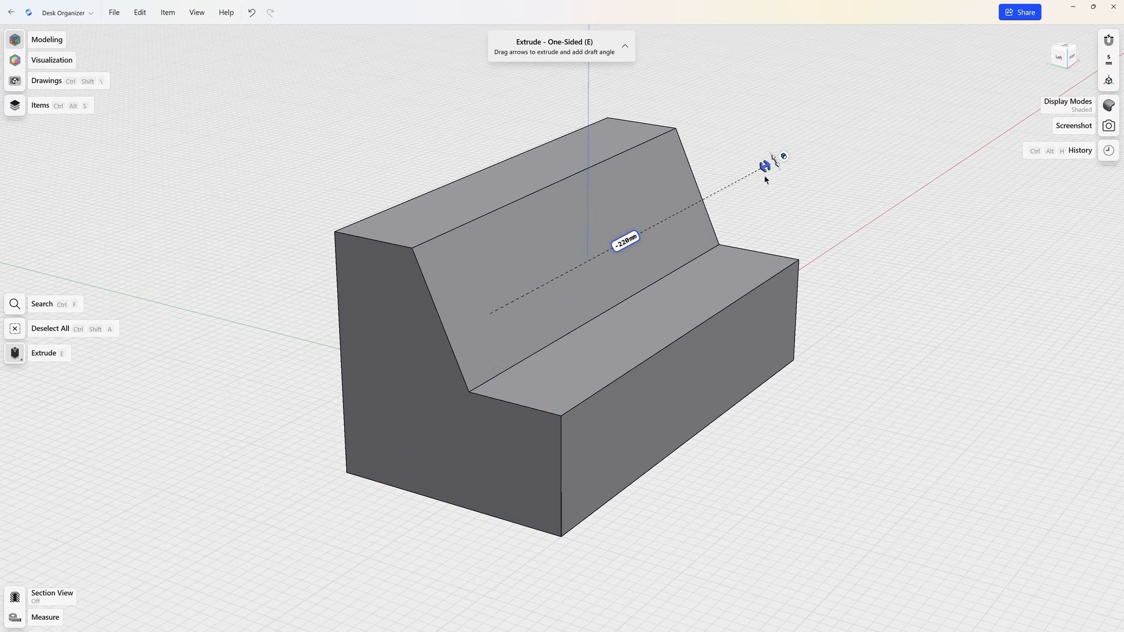
{"action": "key", "text": "Escape"}
{"action": "left_click", "coordinate": [810, 183]}
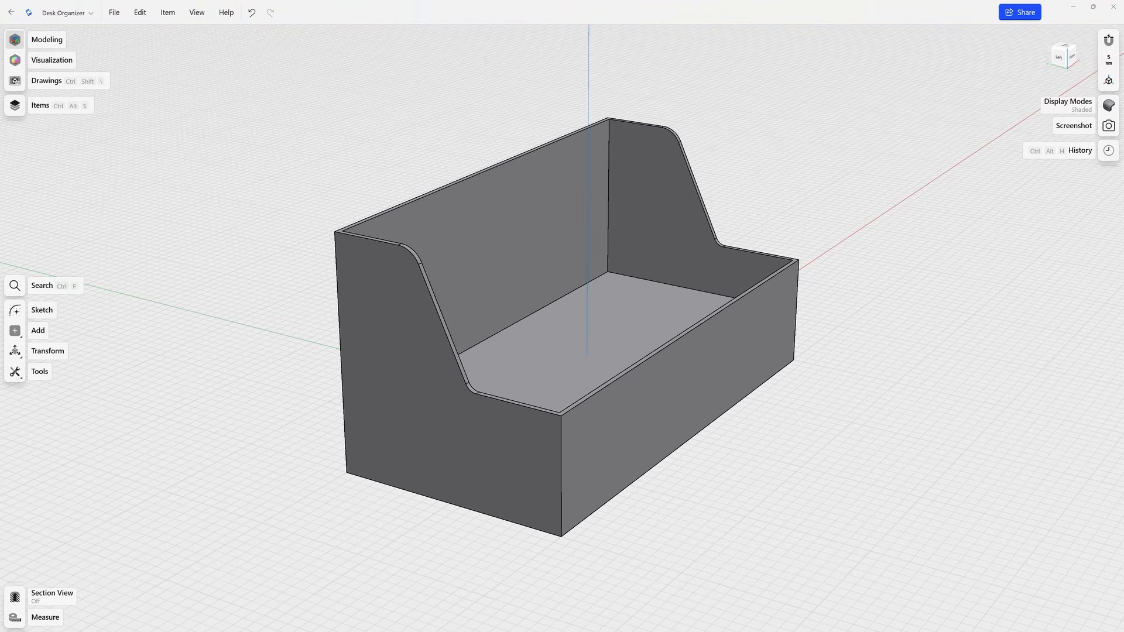
Undo the body's shell and edge fillets, and add a 10 mm fillet to the long edge between the top face and the slanted face
{"action": "key", "text": "ctrl+z"}
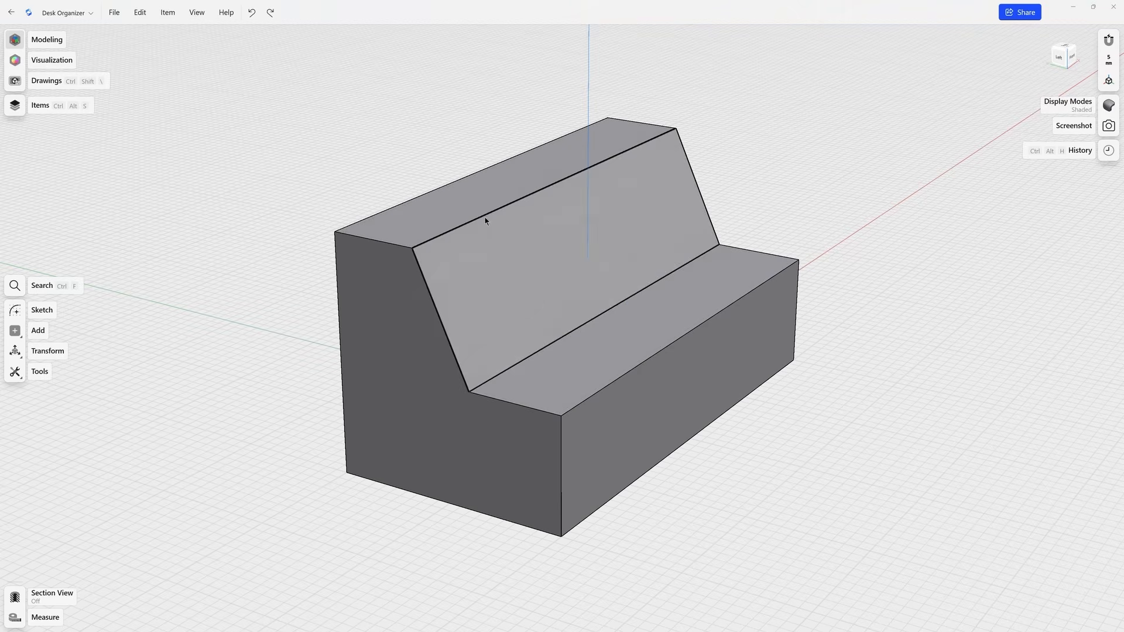
{"action": "scroll", "coordinate": [485, 220], "scroll_direction": "up", "scroll_amount": 5}
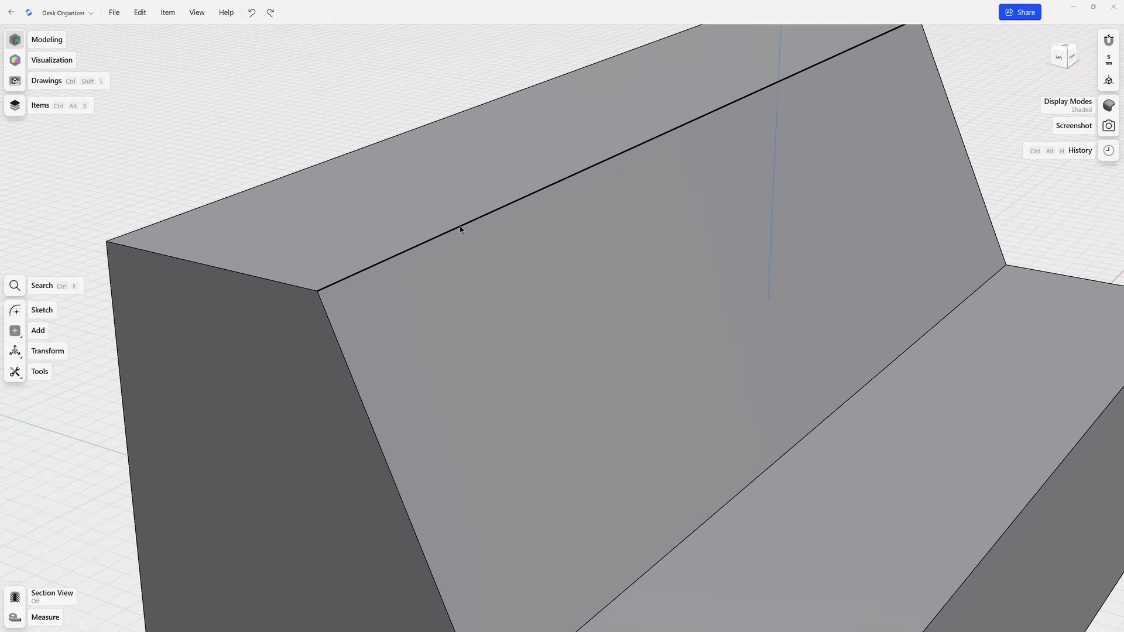
{"action": "left_click", "coordinate": [461, 230]}
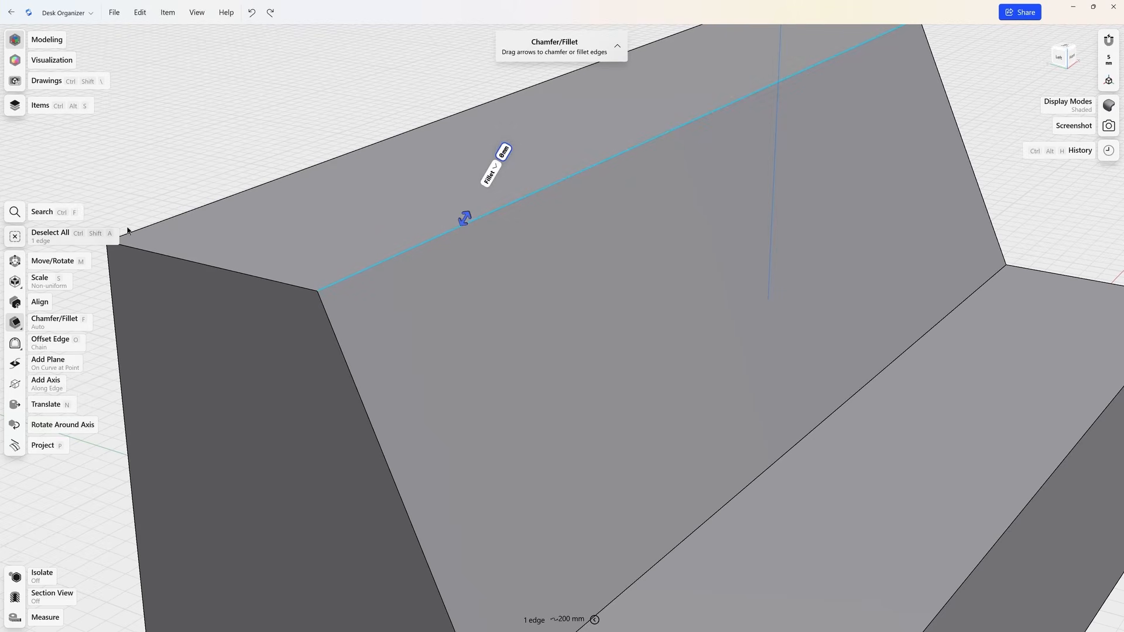
{"action": "left_click_drag", "start_coordinate": [465, 219], "coordinate": [480, 193]}
{"action": "left_click", "coordinate": [521, 126]}
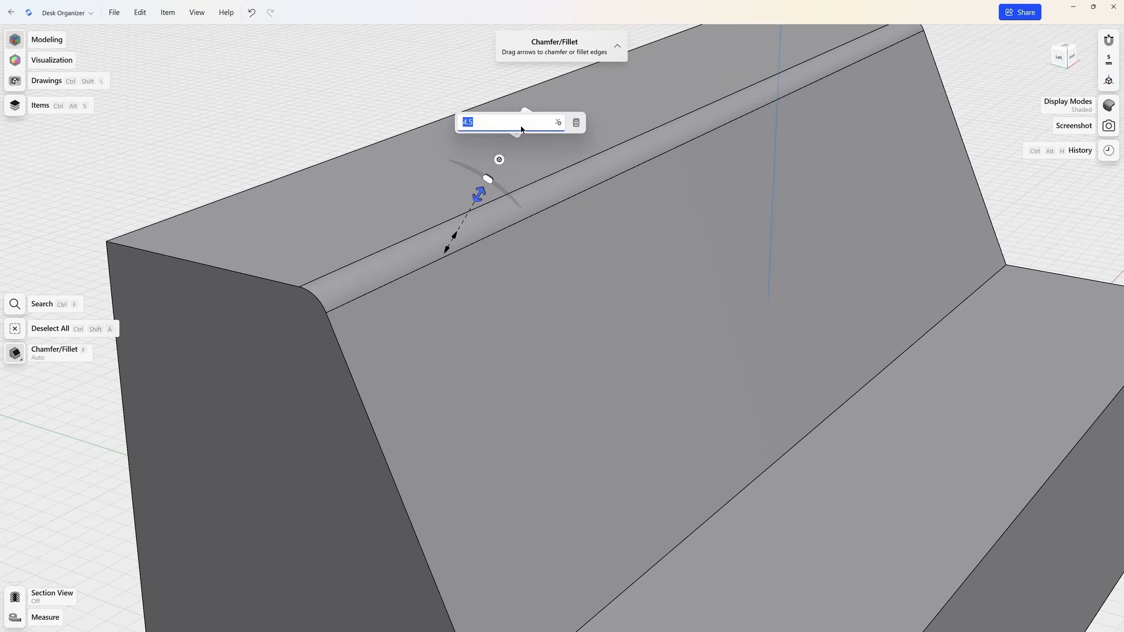
{"action": "type", "text": "10"}
{"action": "key", "text": "Return"}
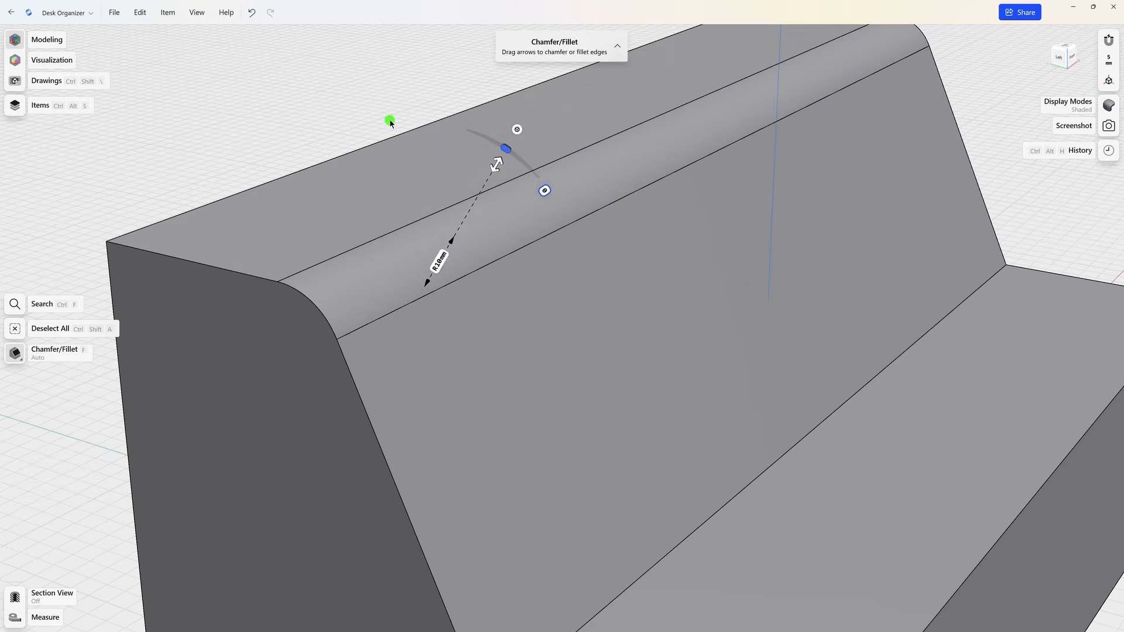
{"action": "left_click", "coordinate": [390, 120]}
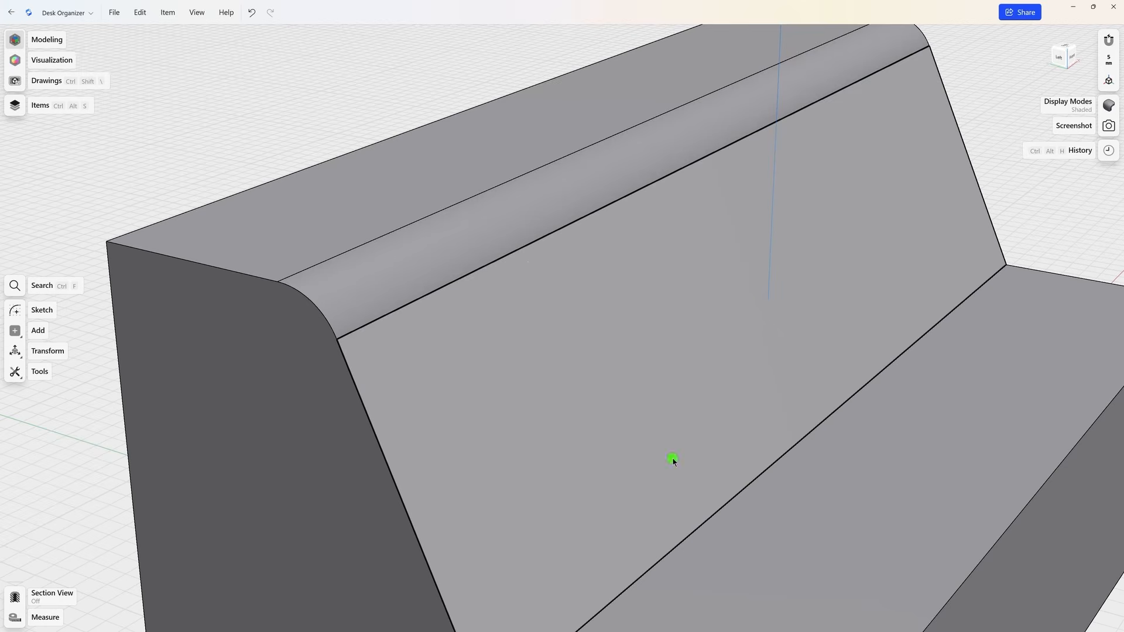
Fillet the long inner edge where the slanted face meets the lower horizontal face
{"action": "right_click_drag", "start_coordinate": [673, 462], "coordinate": [636, 234]}
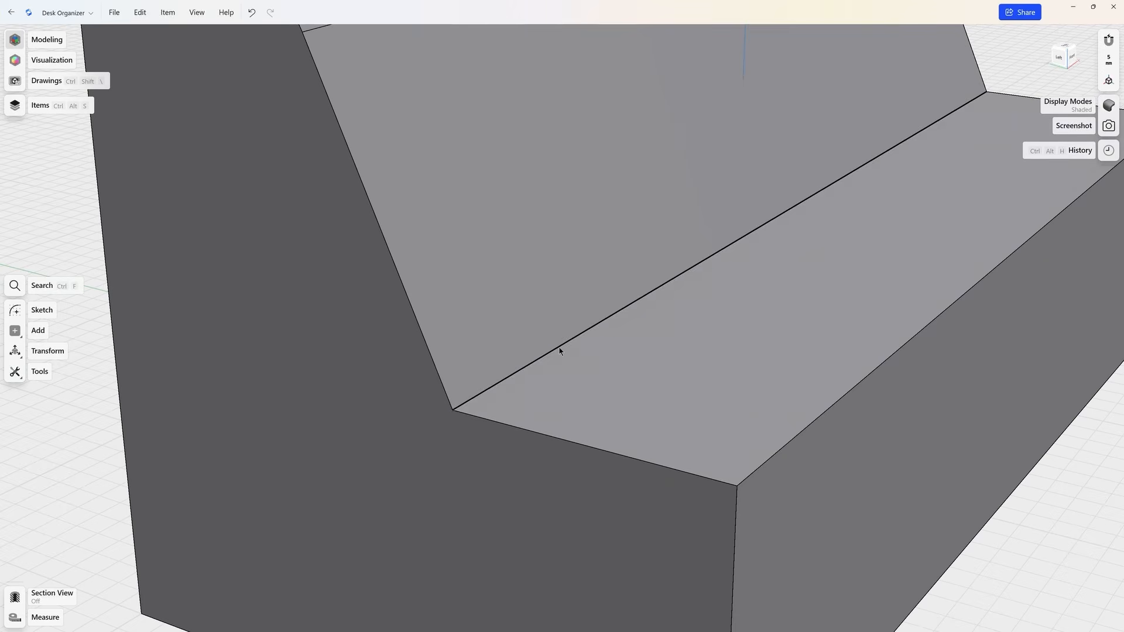
{"action": "left_click", "coordinate": [564, 347]}
{"action": "left_click_drag", "start_coordinate": [557, 344], "coordinate": [586, 325]}
{"action": "left_click", "coordinate": [586, 323]}
{"action": "key", "text": "Escape"}
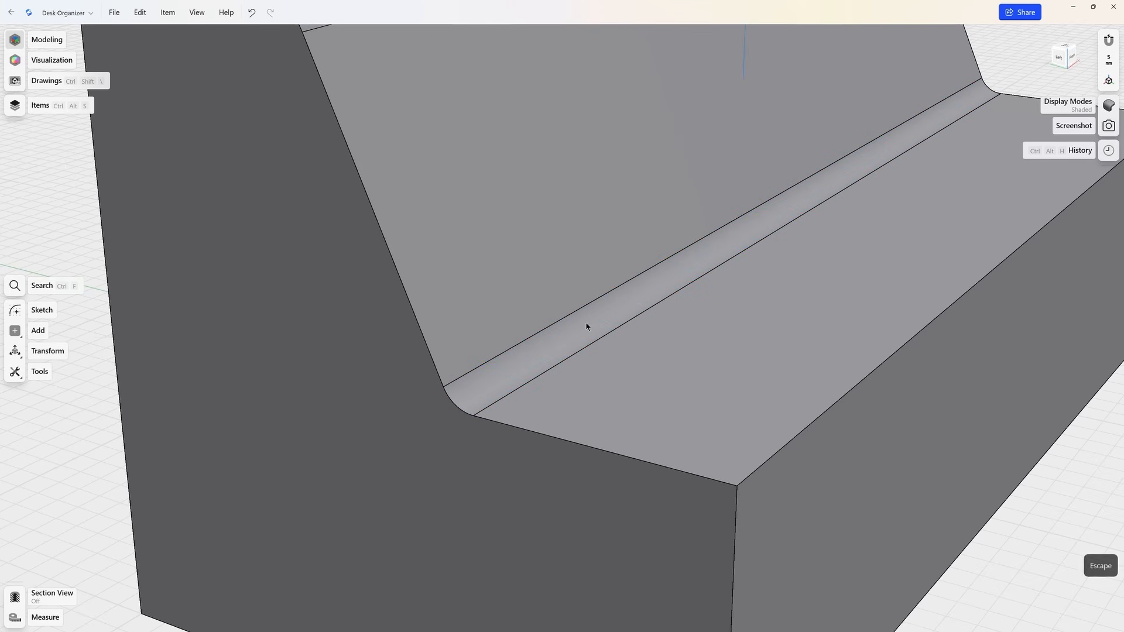
Start a sketch on the organizer's top face and draw a rectangle about 191 by 89 mm inside the body's outline
{"action": "scroll", "coordinate": [587, 326], "scroll_direction": "down", "scroll_amount": 10}
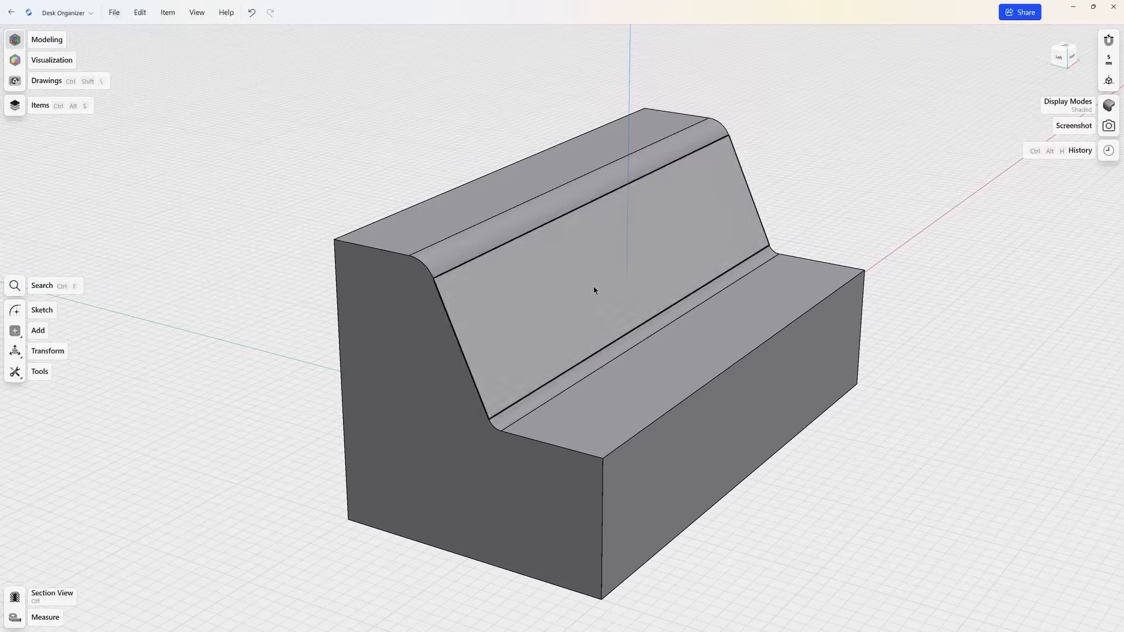
{"action": "left_click", "coordinate": [492, 209]}
{"action": "left_click", "coordinate": [23, 183]}
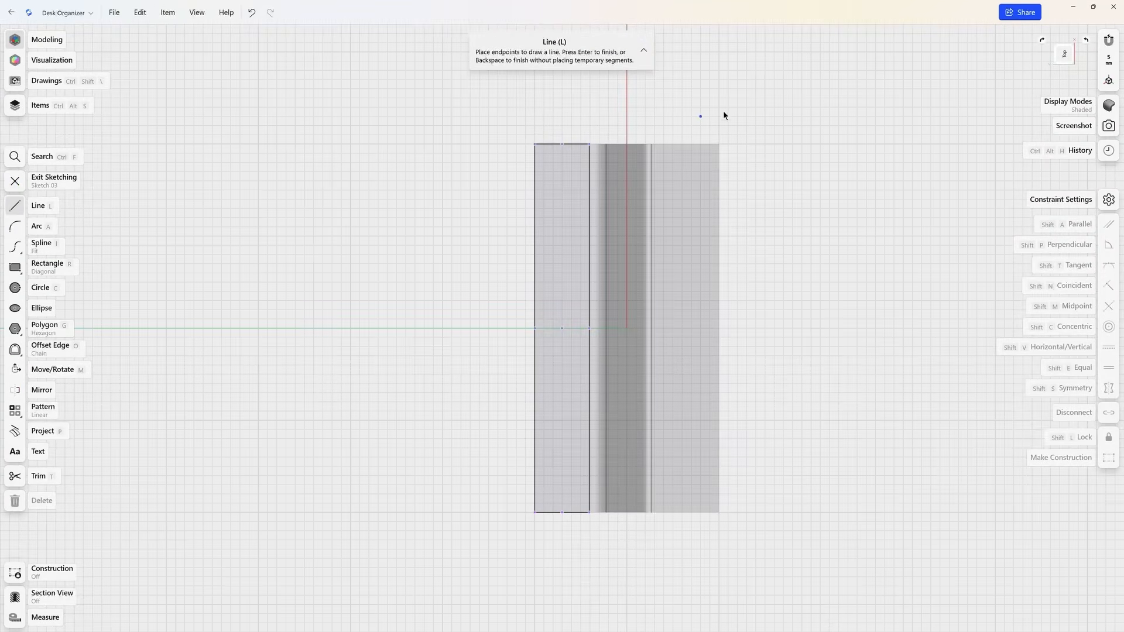
{"action": "left_click", "coordinate": [1041, 42]}
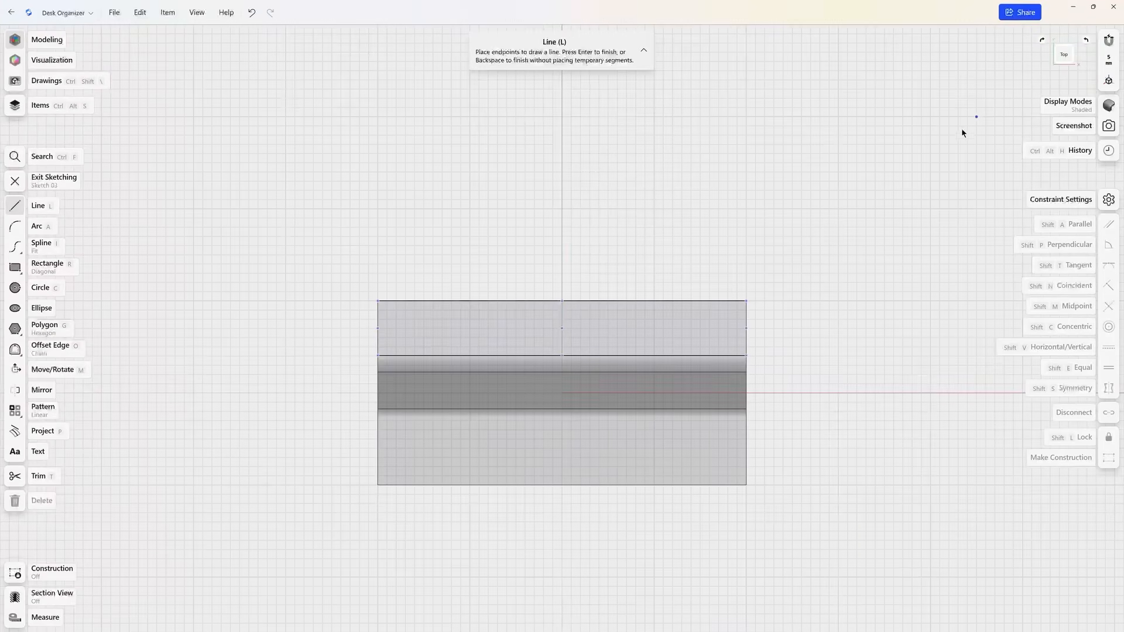
{"action": "scroll", "coordinate": [542, 417], "scroll_direction": "up", "scroll_amount": 5}
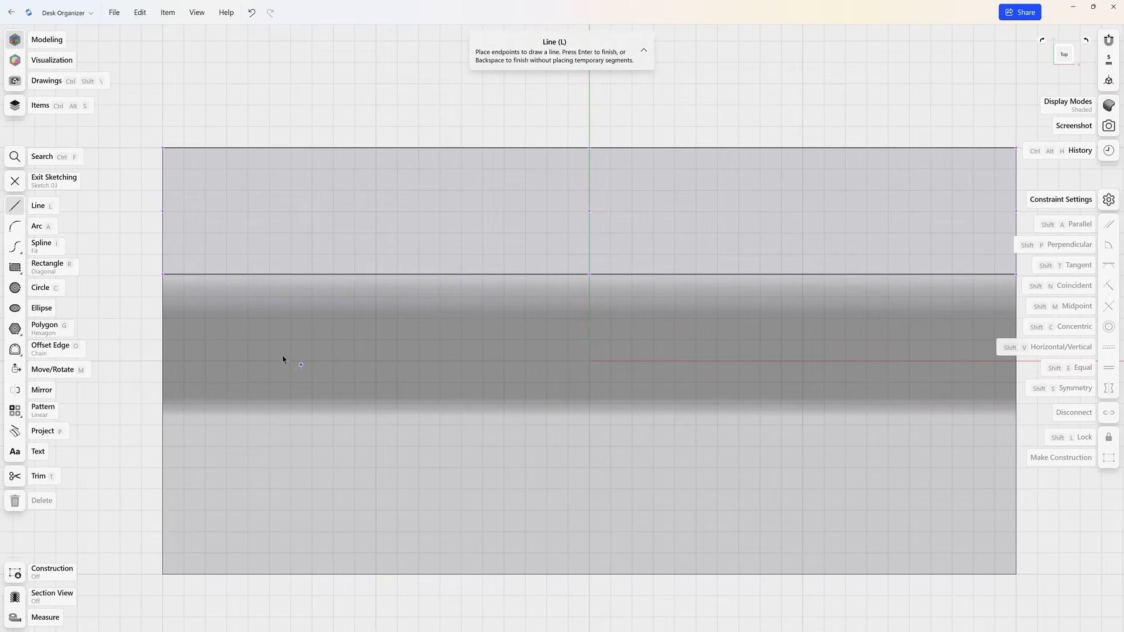
{"action": "left_click", "coordinate": [19, 268]}
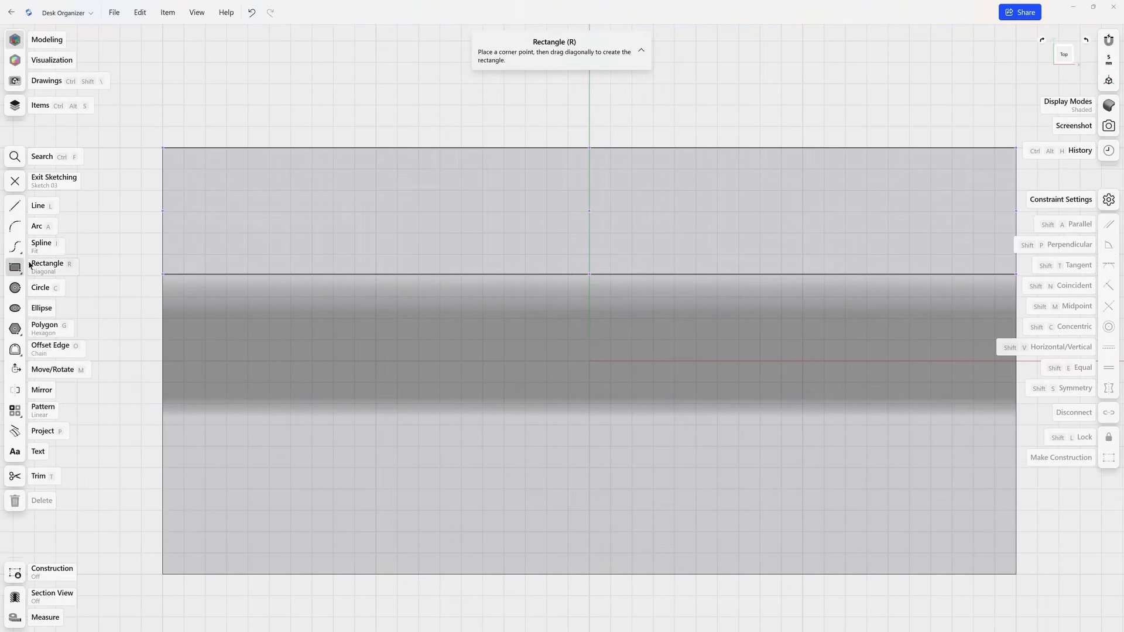
{"action": "mouse_move", "coordinate": [184, 170]}
{"action": "left_mouse_down"}
{"action": "mouse_move", "coordinate": [725, 434]}
{"action": "mouse_move", "coordinate": [981, 530]}
{"action": "mouse_move", "coordinate": [1000, 551]}
{"action": "left_mouse_up"}
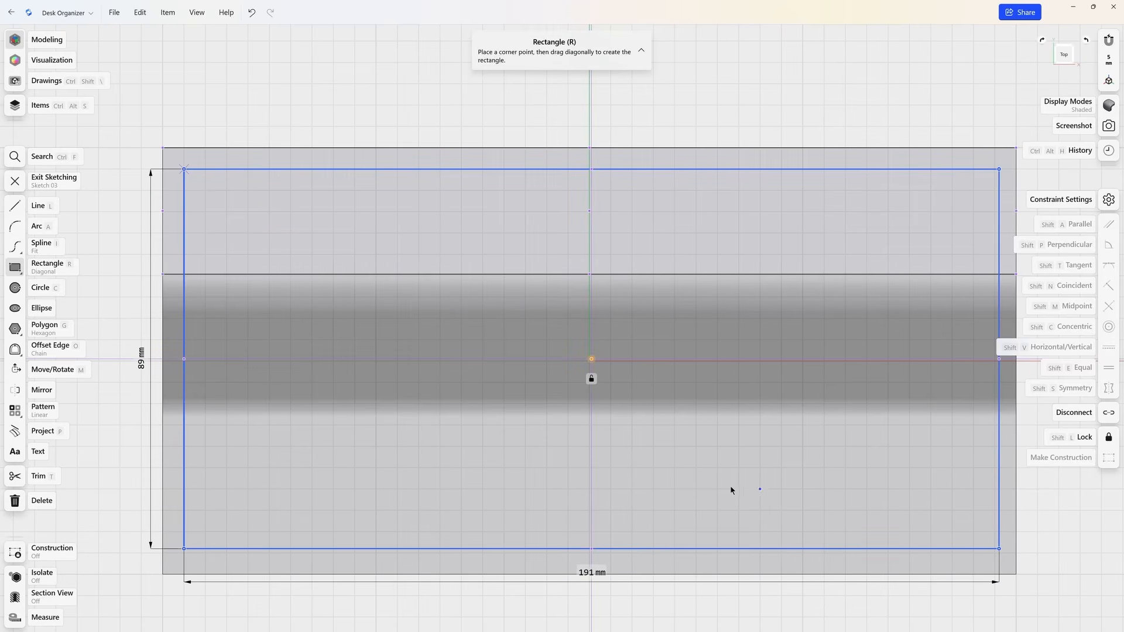
Set the rectangle's width to 196 mm and its height to 96 mm
{"action": "left_click", "coordinate": [592, 572]}
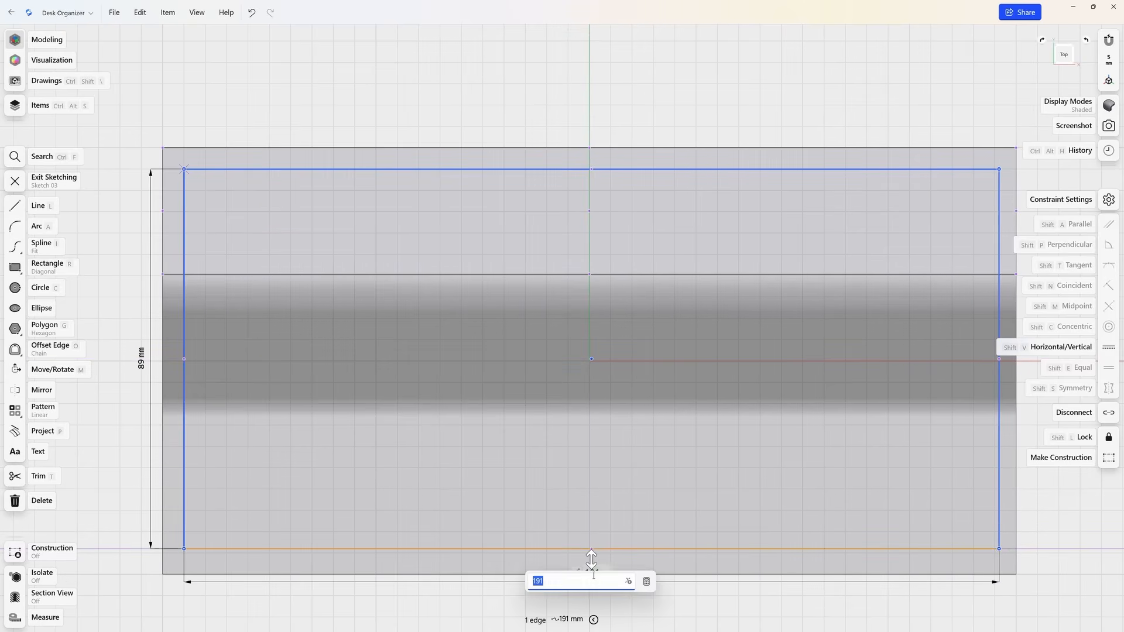
{"action": "type", "text": "196"}
{"action": "key", "text": "Return"}
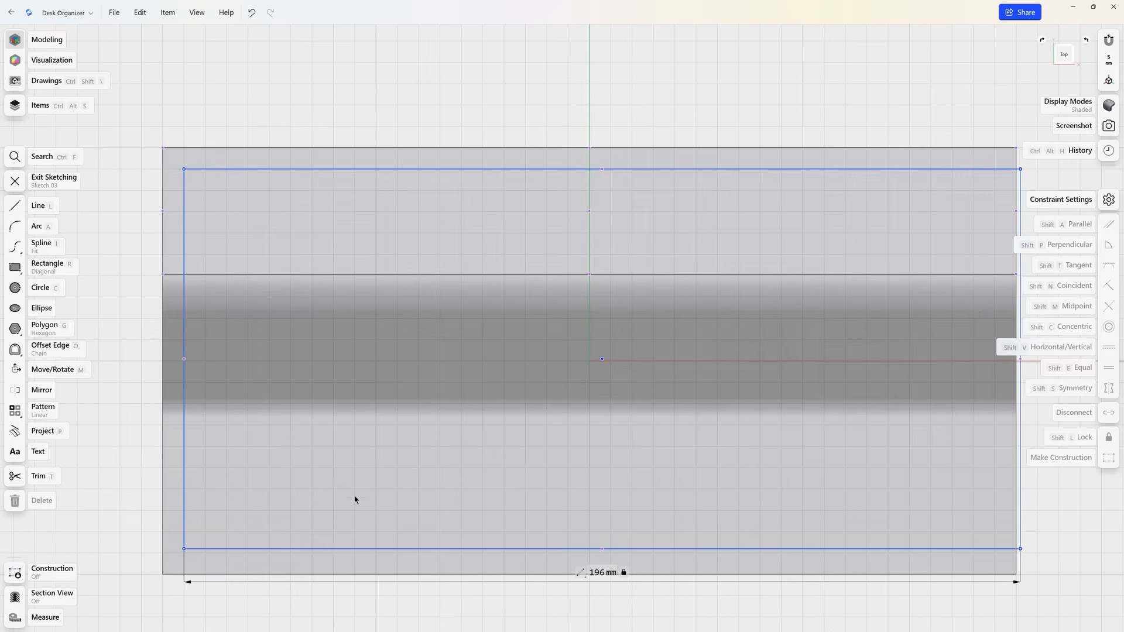
{"action": "left_click", "coordinate": [185, 454]}
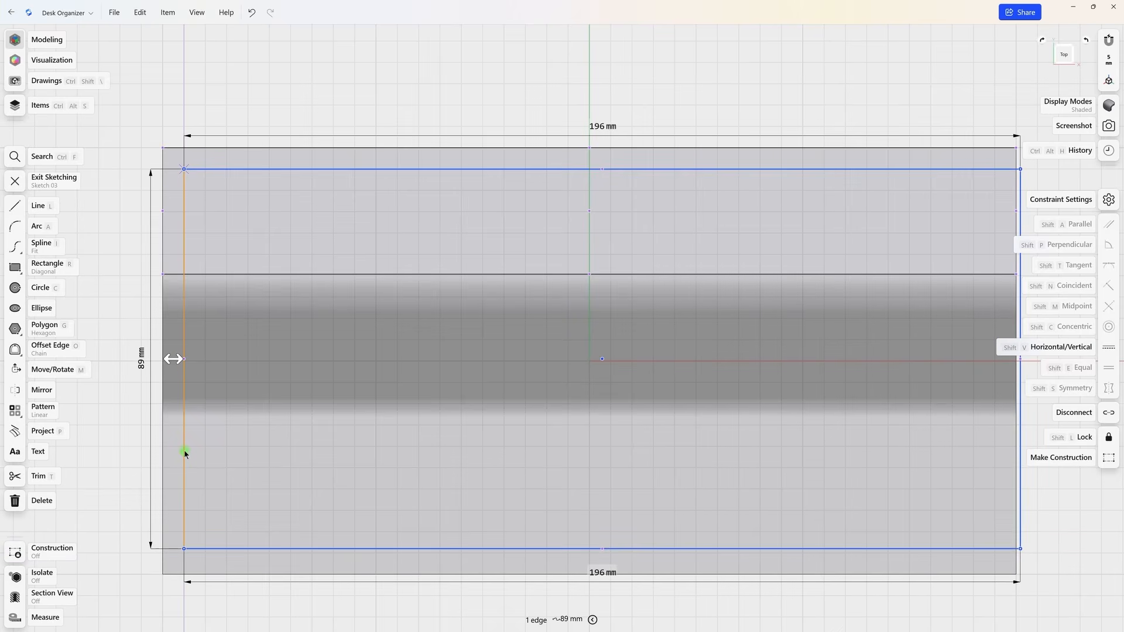
{"action": "left_click", "coordinate": [142, 367]}
{"action": "type", "text": "96"}
{"action": "key", "text": "Return"}
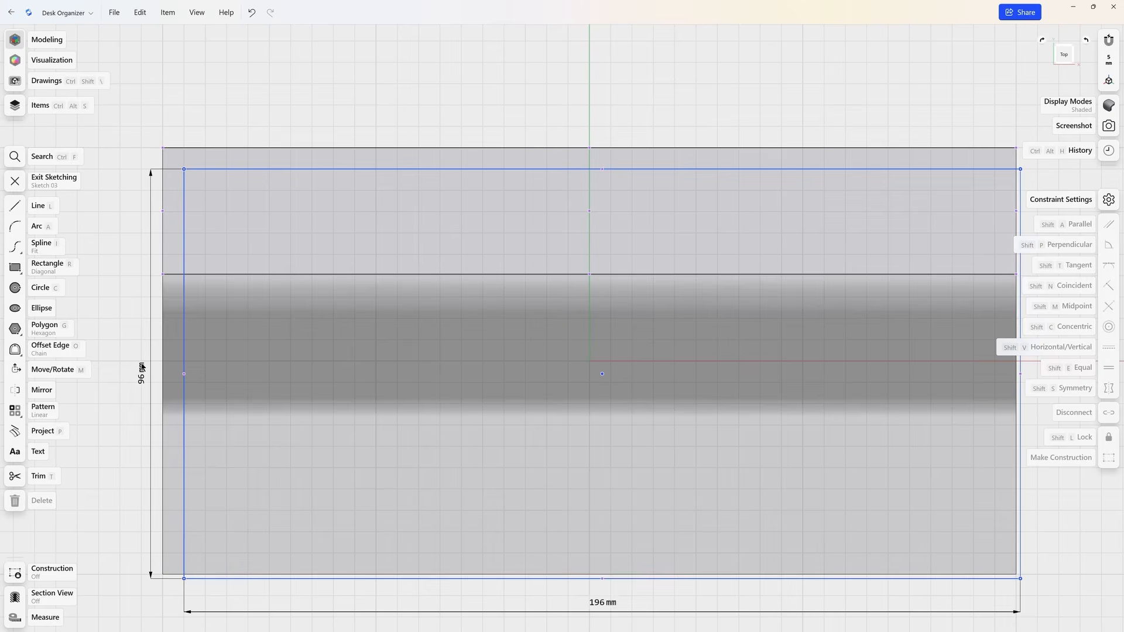
Move the rectangle toward the body's back edge and set its left side 2 mm from the body's left edge
{"action": "double_click", "coordinate": [184, 217]}
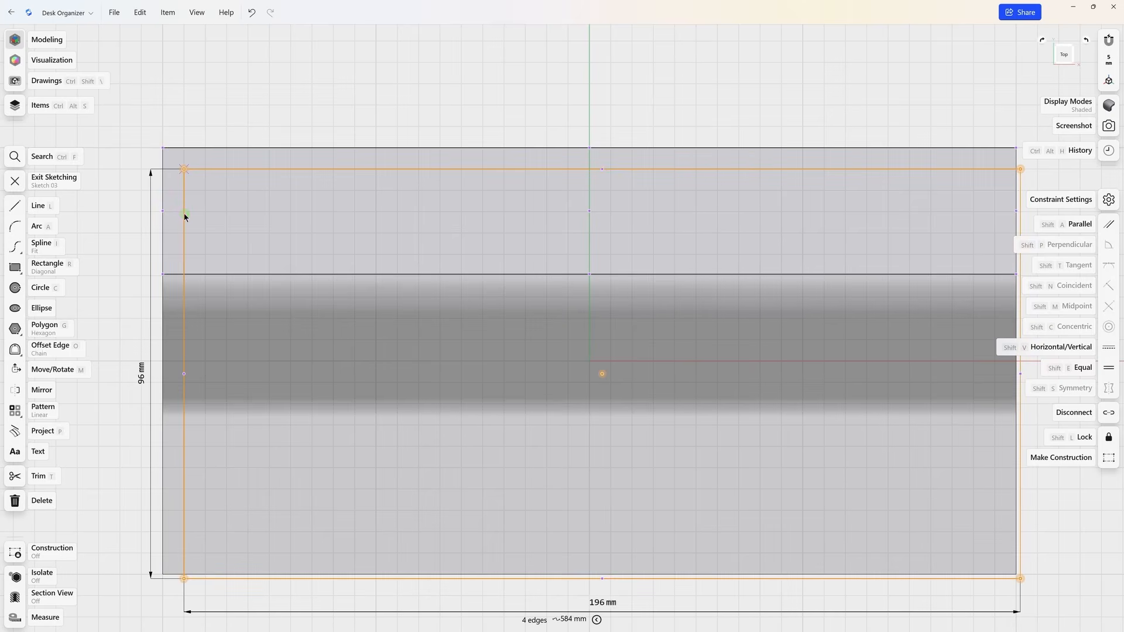
{"action": "mouse_move", "coordinate": [185, 217]}
{"action": "left_mouse_down"}
{"action": "mouse_move", "coordinate": [228, 170]}
{"action": "mouse_move", "coordinate": [135, 170]}
{"action": "mouse_move", "coordinate": [172, 233]}
{"action": "mouse_move", "coordinate": [199, 205]}
{"action": "left_mouse_up"}
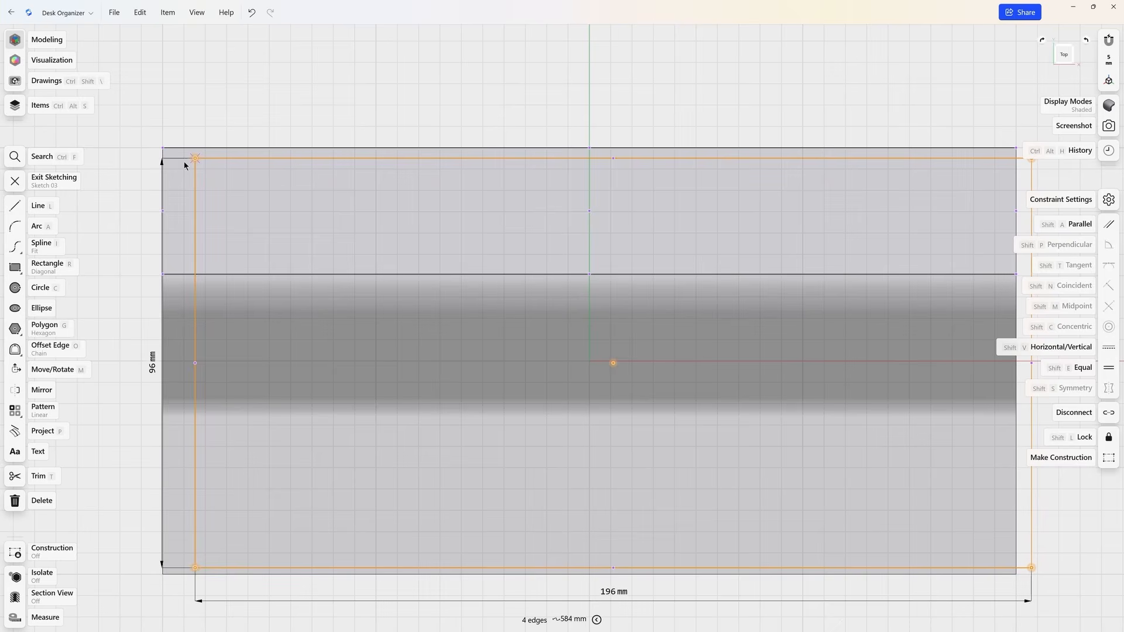
{"action": "left_click", "coordinate": [172, 127]}
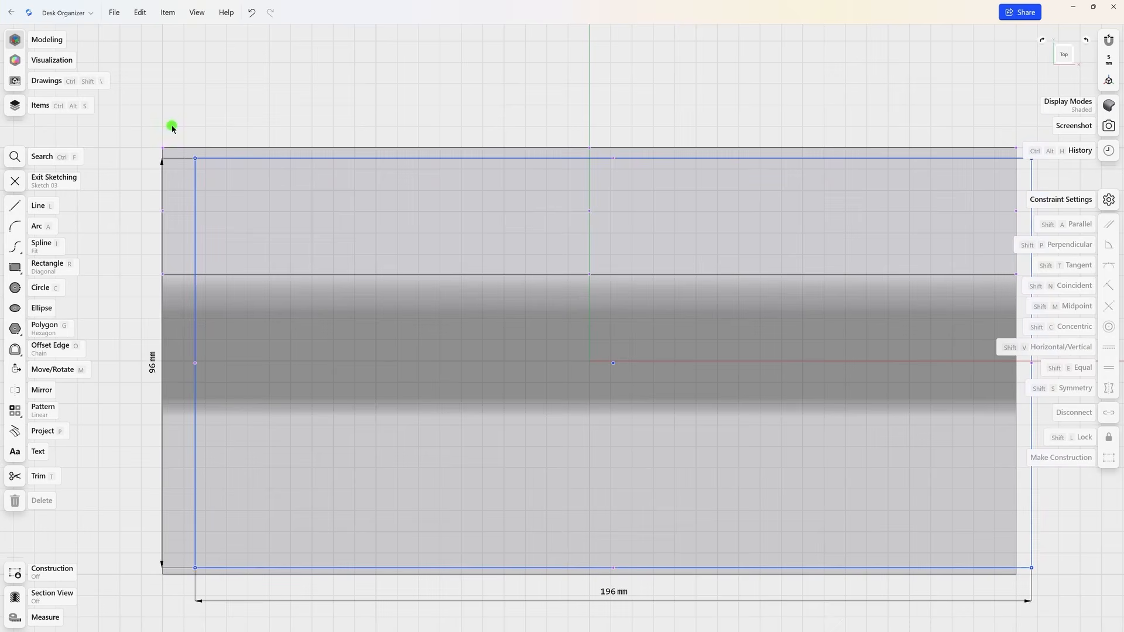
{"action": "left_click", "coordinate": [163, 155]}
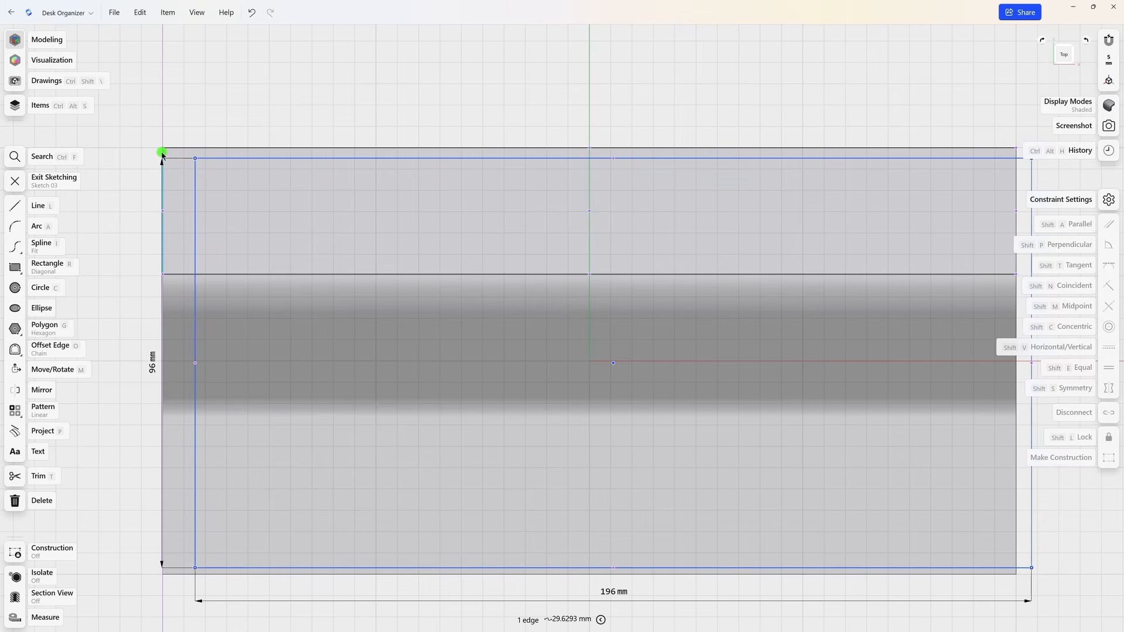
{"action": "left_click", "coordinate": [196, 183], "text": "shift"}
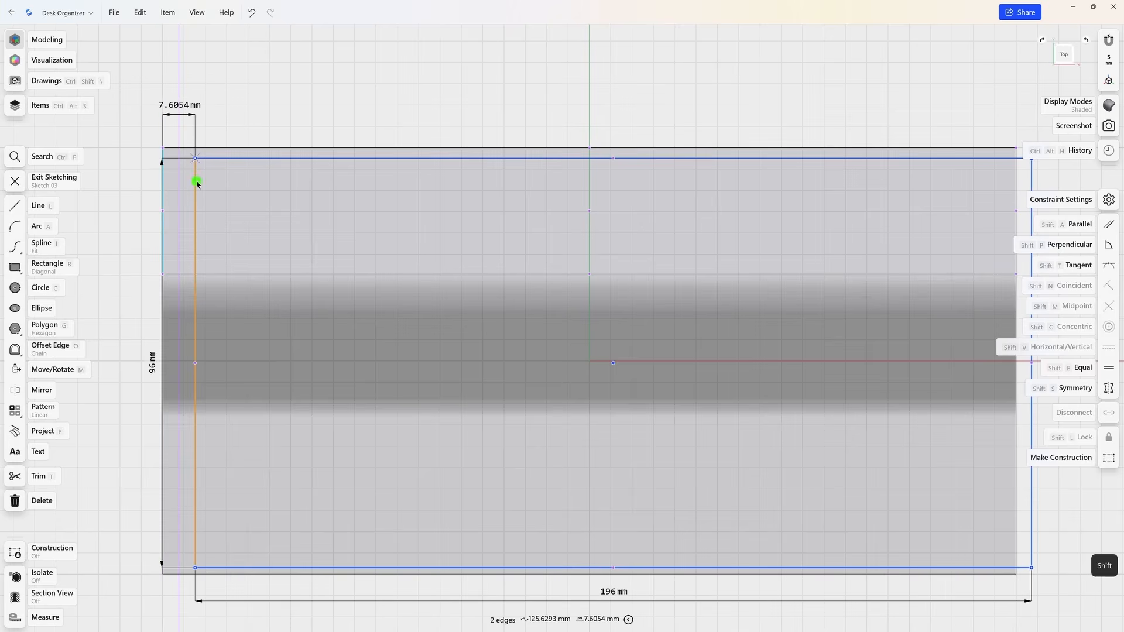
{"action": "left_click", "coordinate": [179, 105]}
{"action": "type", "text": "2"}
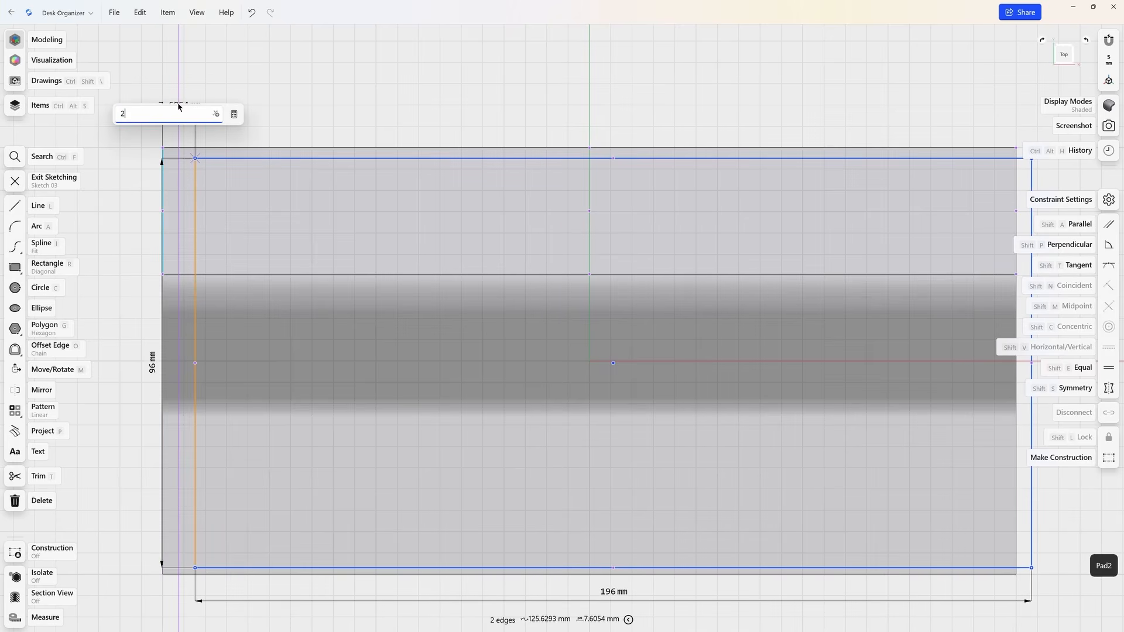
{"action": "key", "text": "Return"}
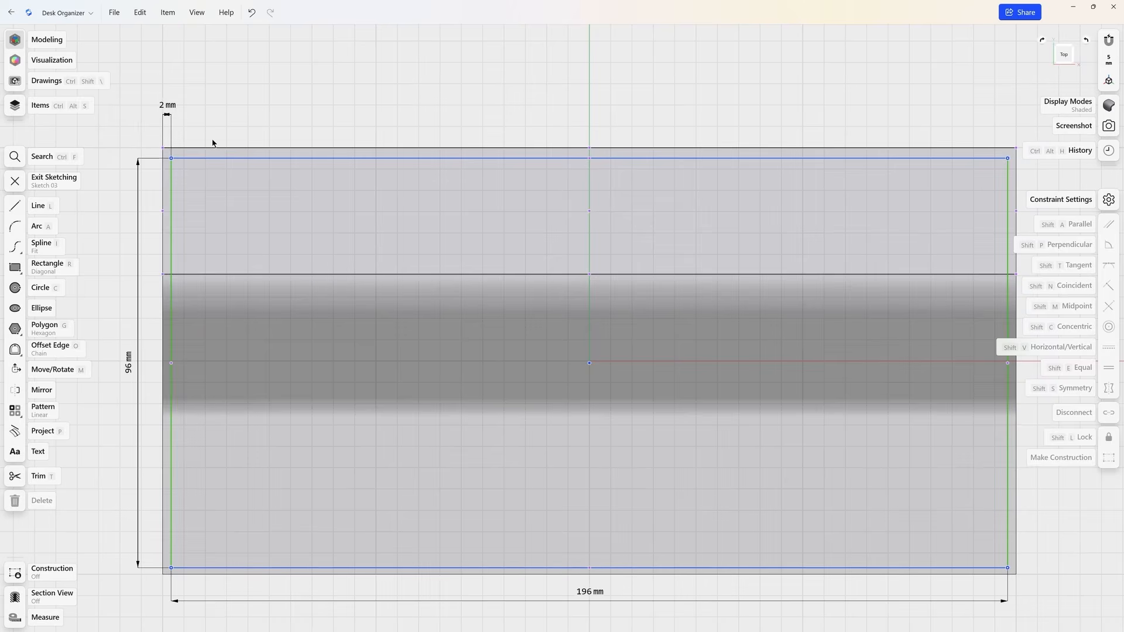
Set the distance between the body's back edge and the rectangle's nearest long side to 2 mm, and exit the sketch
{"action": "left_click", "coordinate": [211, 146]}
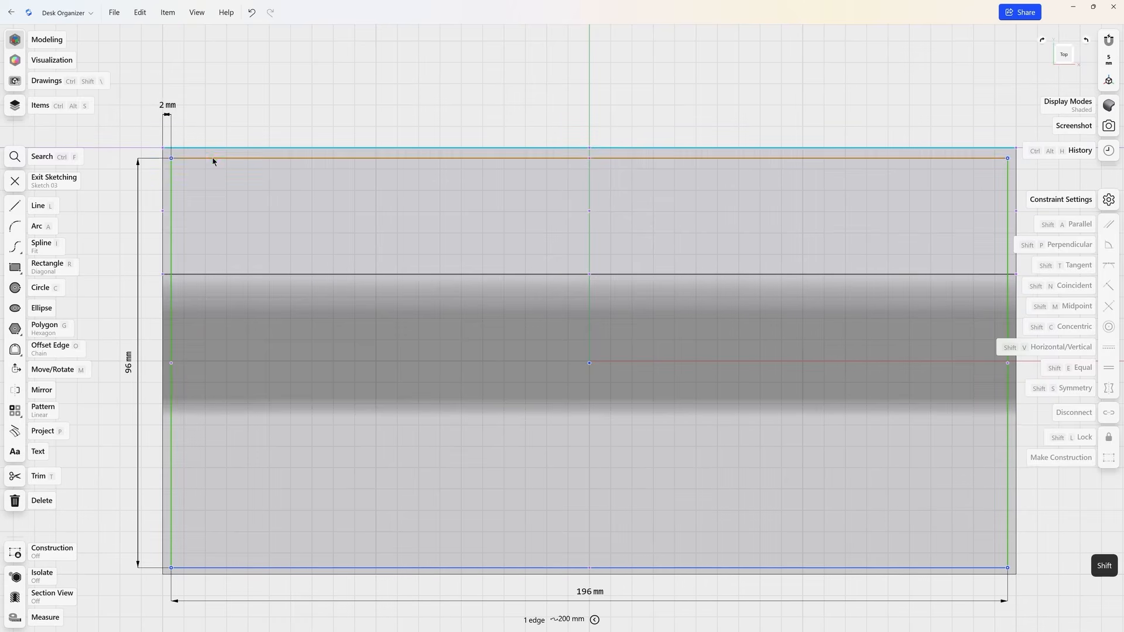
{"action": "left_click", "coordinate": [213, 158], "text": "shift"}
{"action": "scroll", "coordinate": [212, 157], "scroll_direction": "down", "scroll_amount": 3}
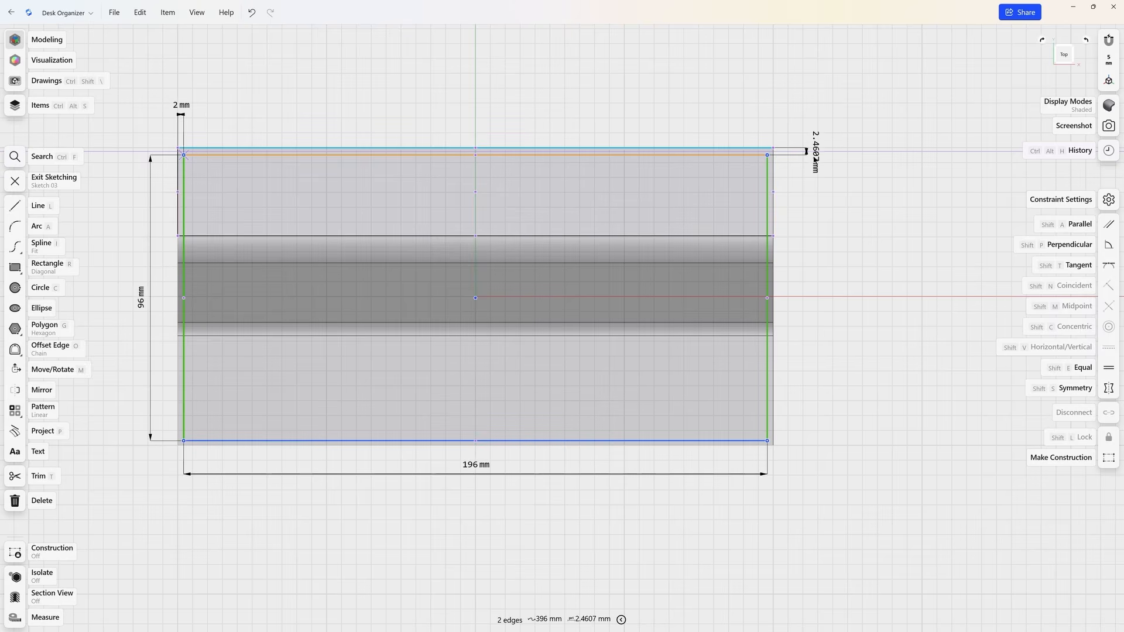
{"action": "scroll", "coordinate": [819, 153], "scroll_direction": "up", "scroll_amount": 4}
{"action": "double_click", "coordinate": [818, 154]}
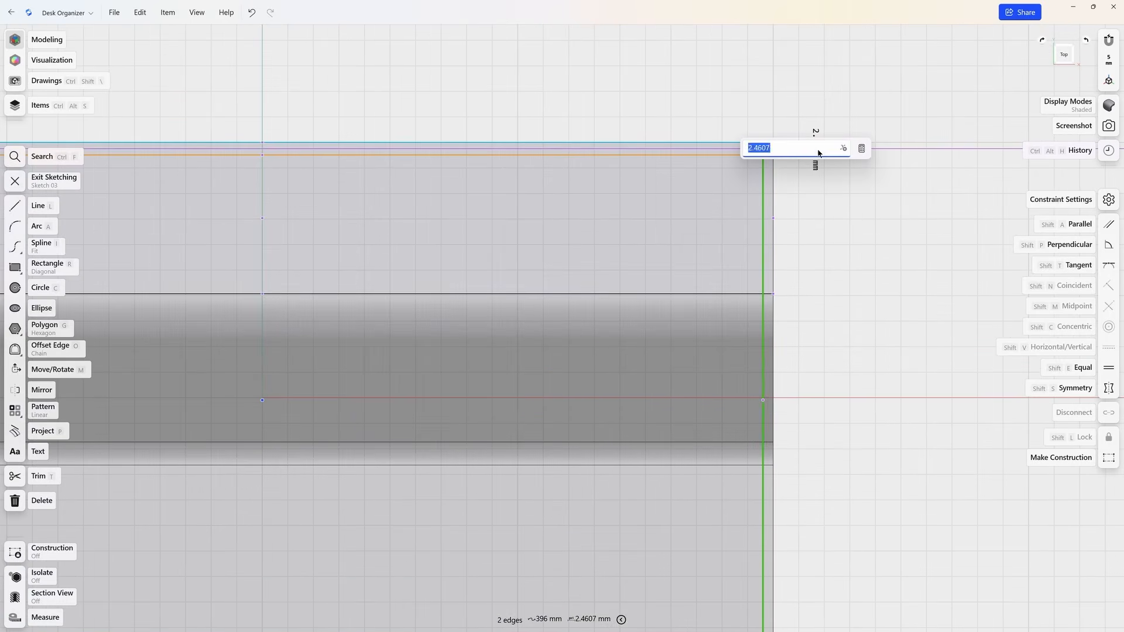
{"action": "type", "text": "2"}
{"action": "key", "text": "Return"}
{"action": "middle_click_drag", "start_coordinate": [763, 205], "coordinate": [859, 220]}
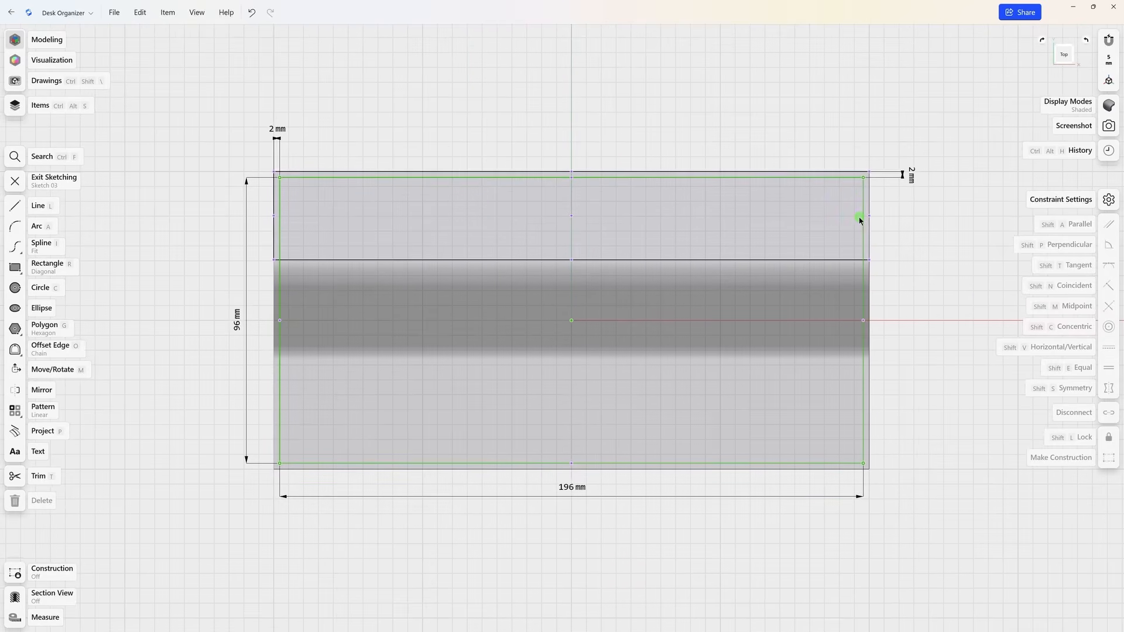
{"action": "left_click", "coordinate": [25, 184]}
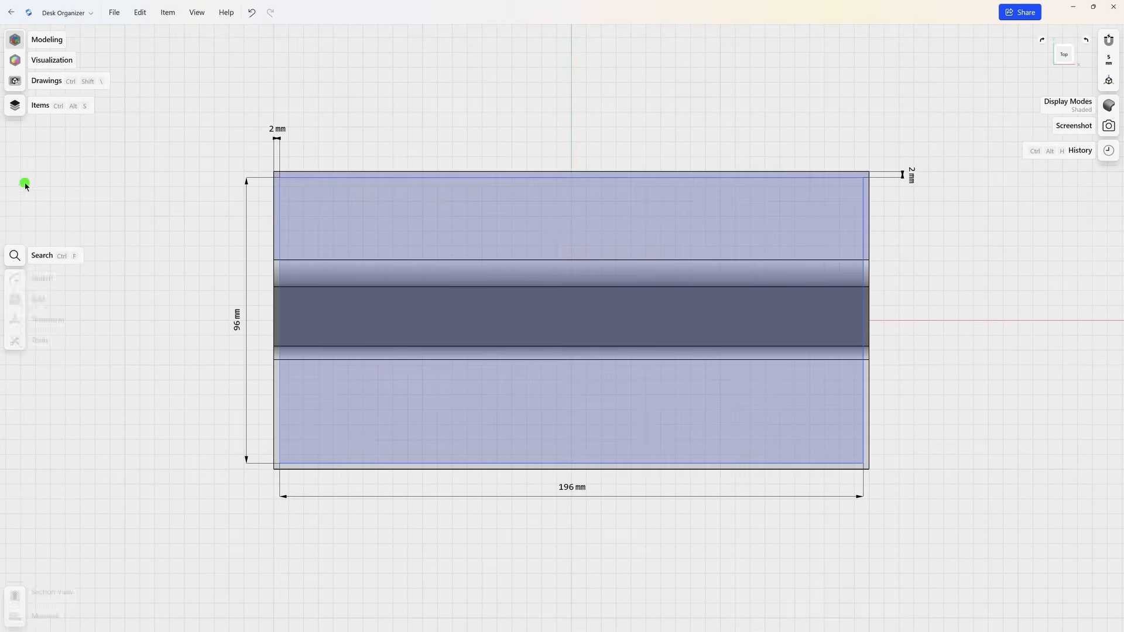
Extrude both regions of the inner rectangle about 75 mm down into the body to cut out the storage cavity
{"action": "right_click_drag", "start_coordinate": [198, 298], "coordinate": [416, 402]}
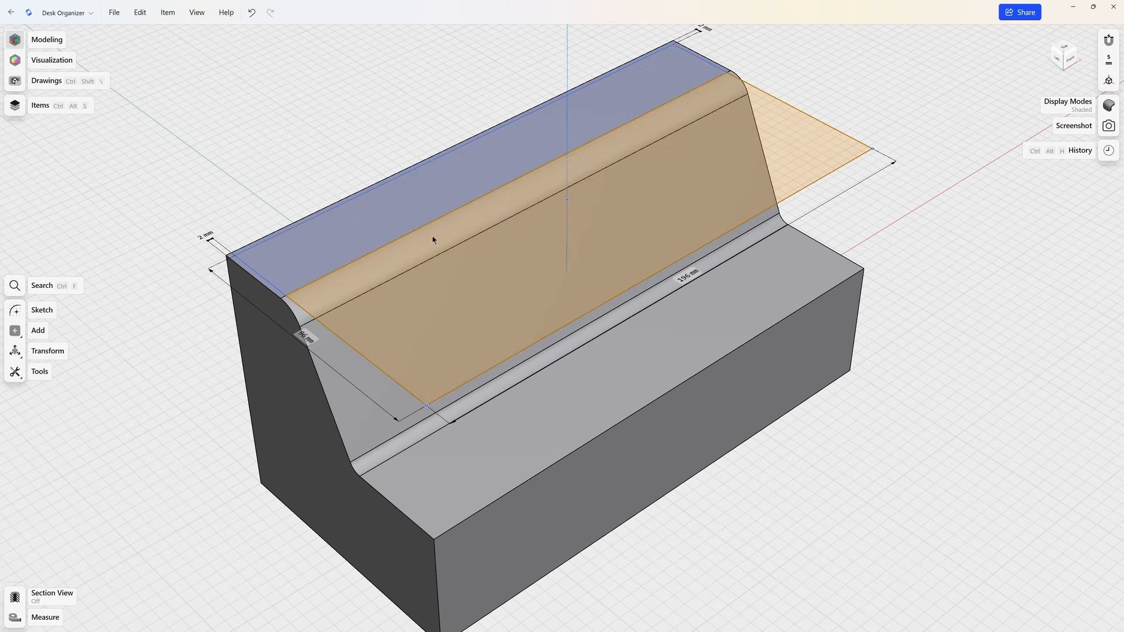
{"action": "left_click", "coordinate": [510, 271]}
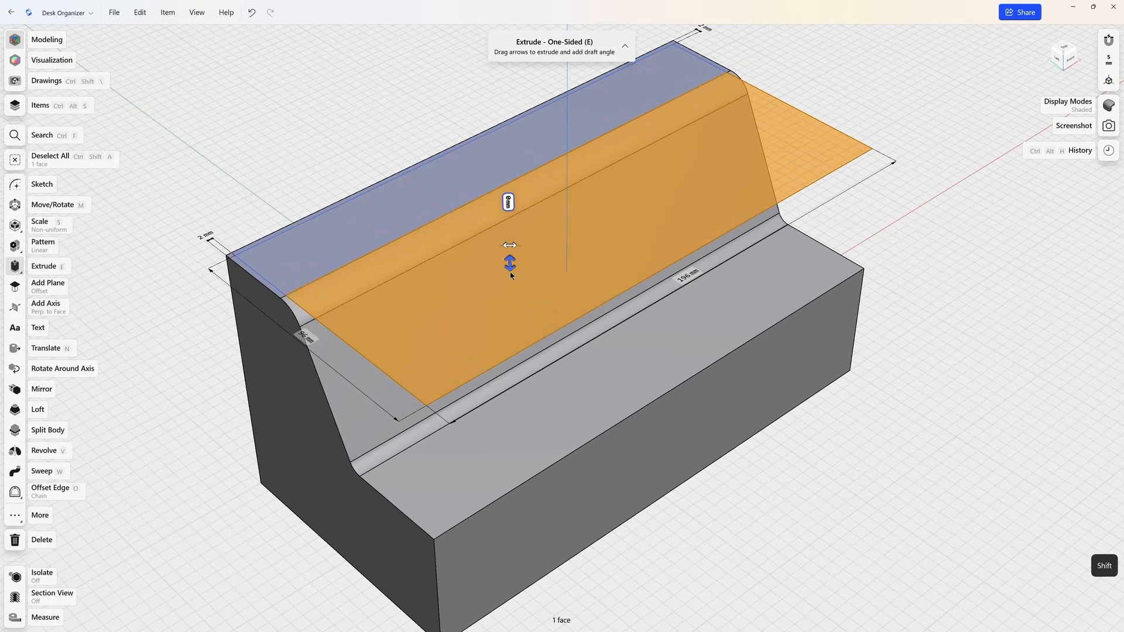
{"action": "left_click", "coordinate": [454, 191], "text": "shift"}
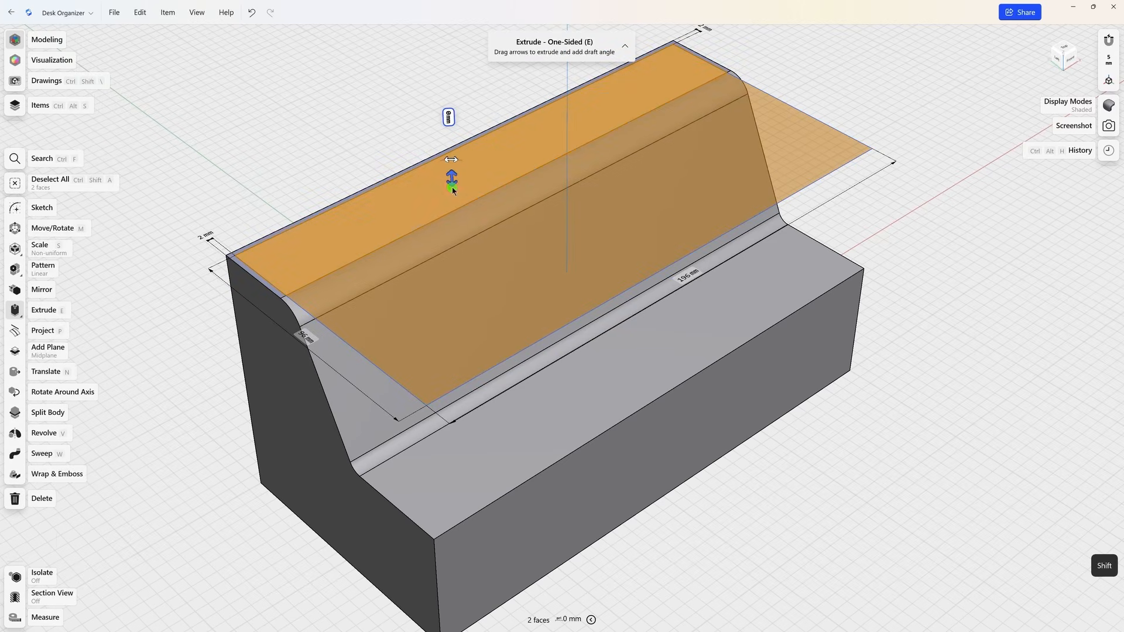
{"action": "left_click_drag", "start_coordinate": [451, 183], "coordinate": [461, 364]}
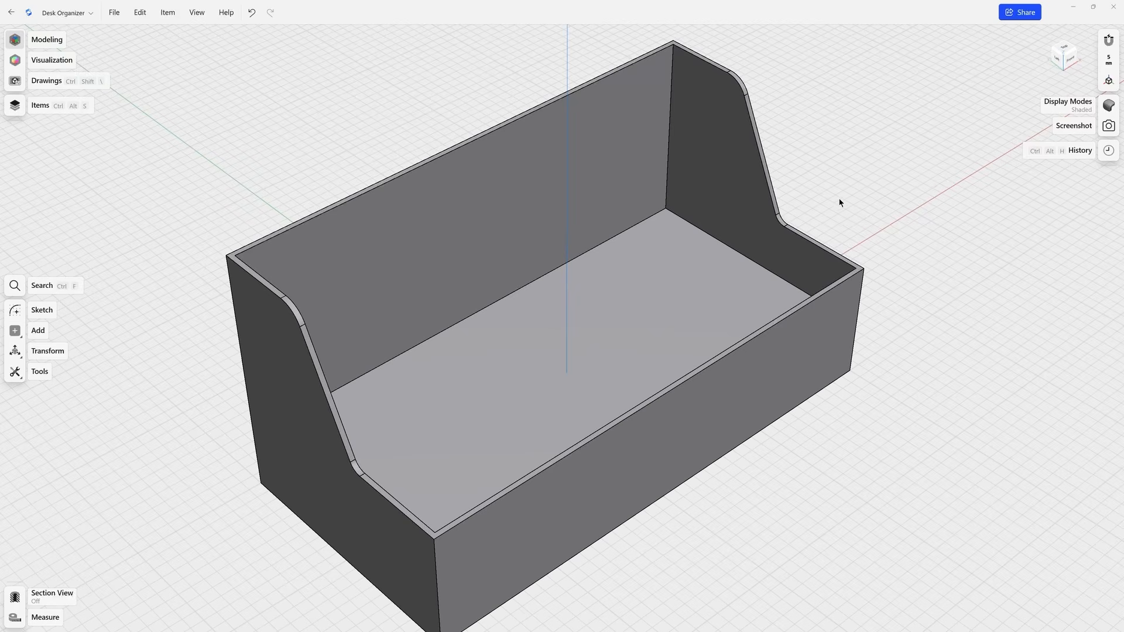
Fillet the cavity's four vertical inner corner edges with a 10 mm radius
{"action": "left_click", "coordinate": [668, 140]}
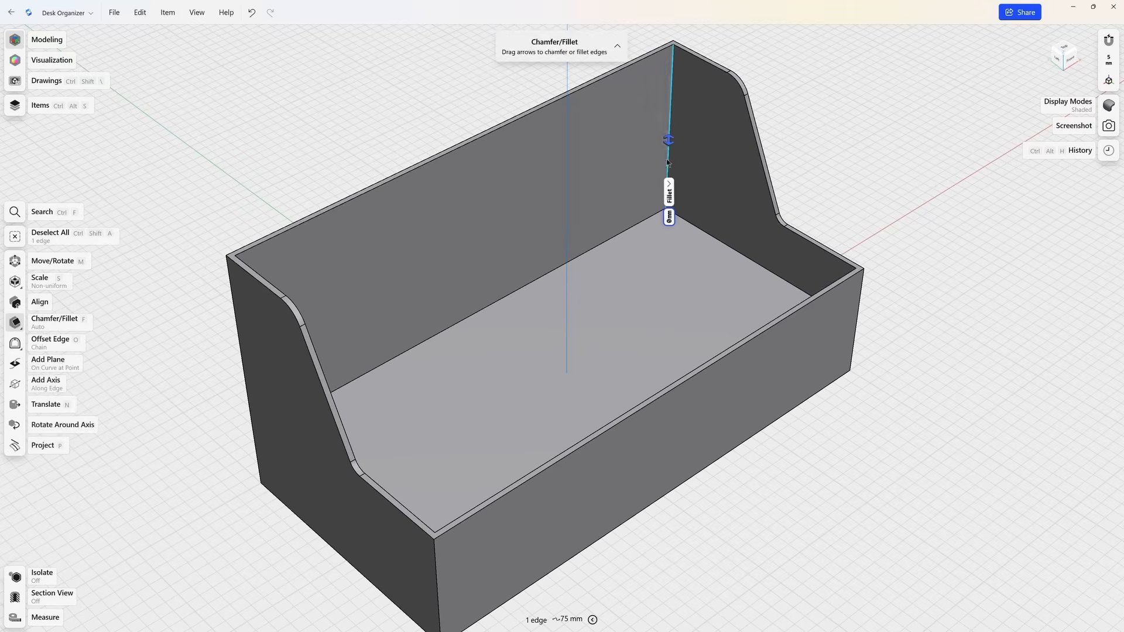
{"action": "right_click_drag", "start_coordinate": [546, 284], "coordinate": [479, 288]}
{"action": "middle_click_drag", "start_coordinate": [467, 267], "coordinate": [583, 331]}
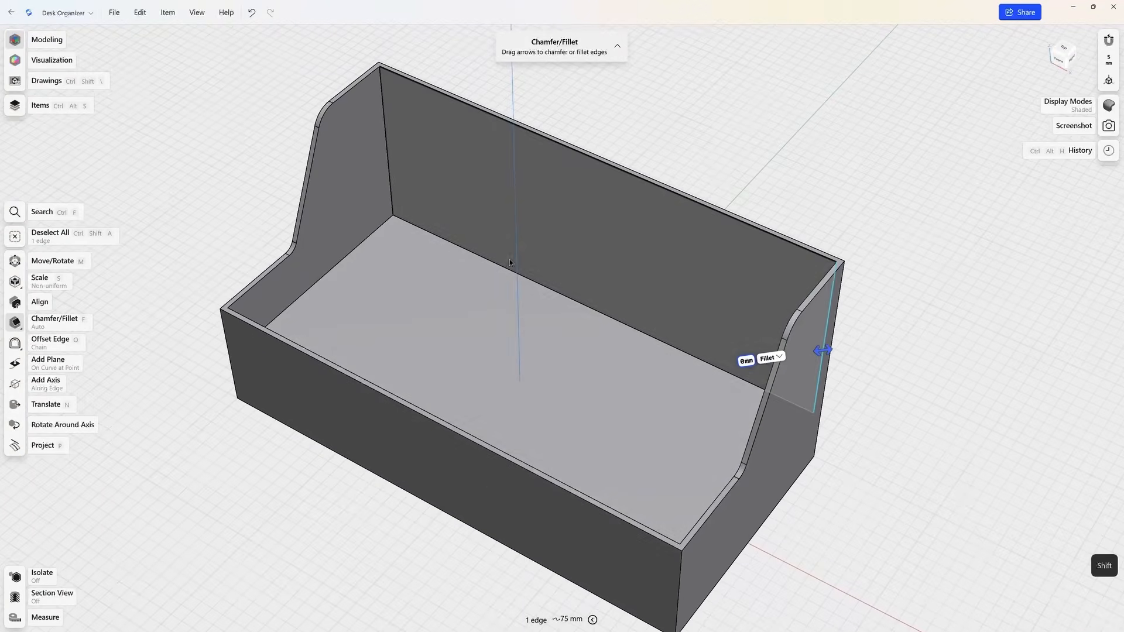
{"action": "left_click", "coordinate": [392, 176], "text": "shift"}
{"action": "mouse_move", "coordinate": [404, 252]}
{"action": "right_mouse_down"}
{"action": "mouse_move", "coordinate": [440, 263]}
{"action": "mouse_move", "coordinate": [391, 256]}
{"action": "right_mouse_up"}
{"action": "middle_click_drag", "start_coordinate": [391, 229], "coordinate": [512, 286]}
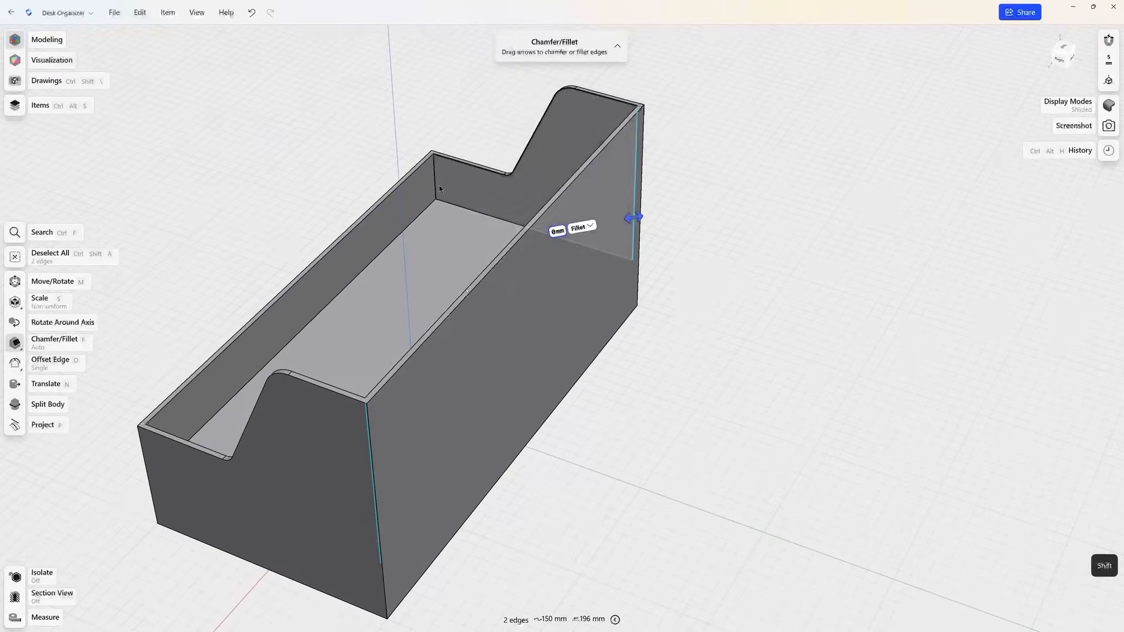
{"action": "left_click", "coordinate": [436, 185], "text": "shift"}
{"action": "right_click_drag", "start_coordinate": [458, 234], "coordinate": [398, 207]}
{"action": "middle_click_drag", "start_coordinate": [398, 206], "coordinate": [528, 326]}
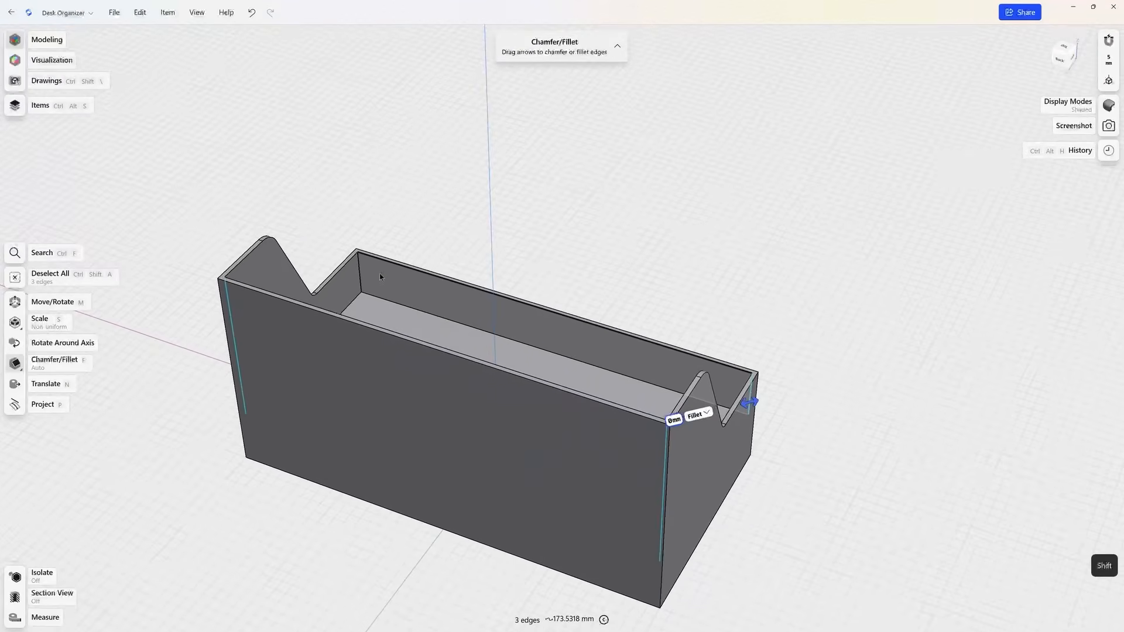
{"action": "left_click", "coordinate": [358, 273], "text": "shift"}
{"action": "right_click_drag", "start_coordinate": [358, 272], "coordinate": [591, 283]}
{"action": "middle_click_drag", "start_coordinate": [373, 325], "coordinate": [720, 338]}
{"action": "scroll", "coordinate": [720, 338], "scroll_direction": "up", "scroll_amount": 3}
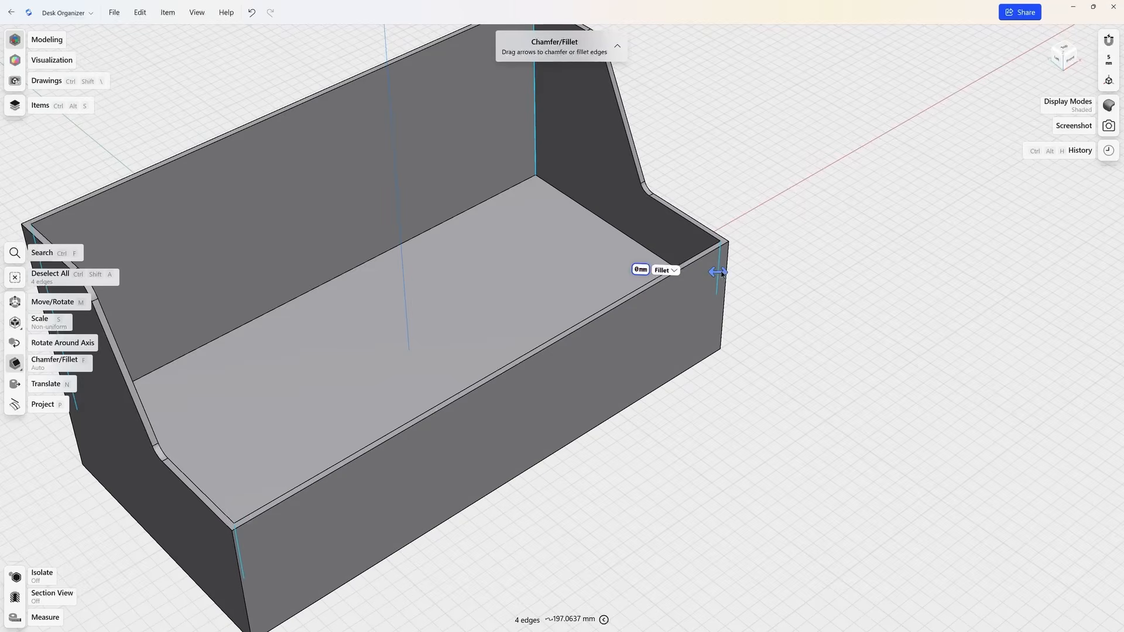
{"action": "left_click_drag", "start_coordinate": [722, 273], "coordinate": [676, 275]}
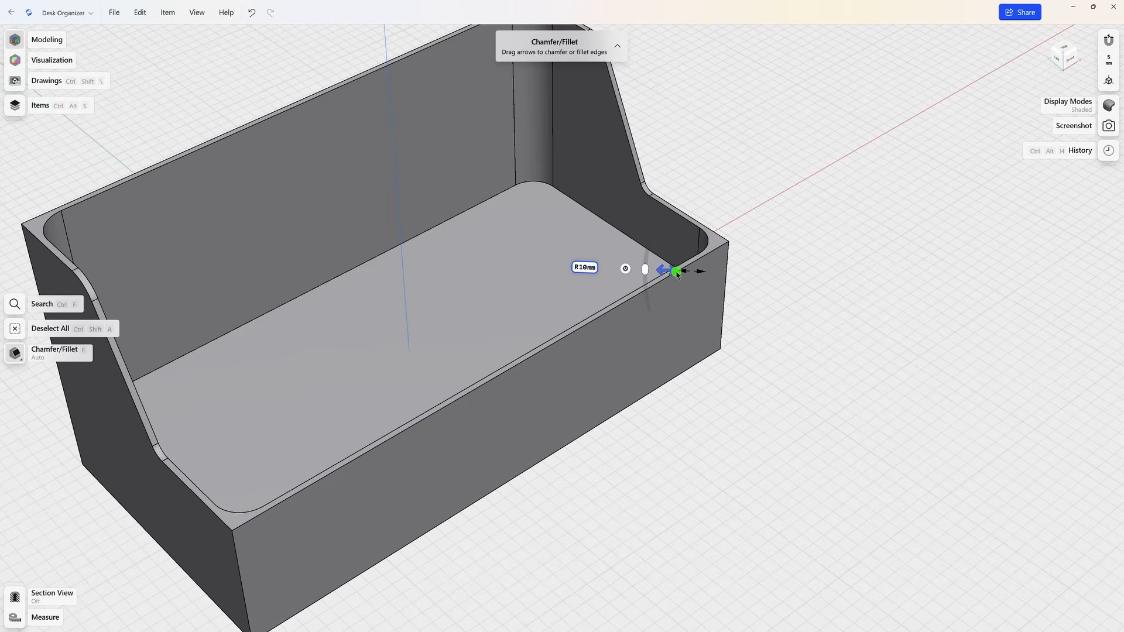
{"action": "left_click", "coordinate": [761, 274]}
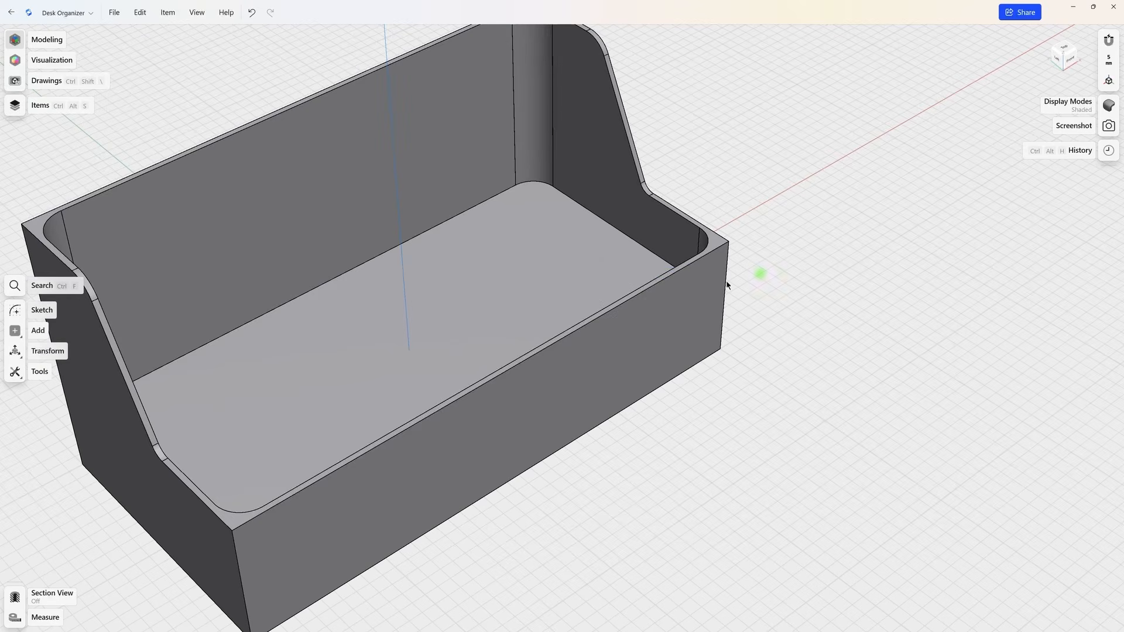
Fillet the organizer's four outer vertical corner edges with a 12 mm radius
{"action": "scroll", "coordinate": [685, 285], "scroll_direction": "down", "scroll_amount": 3}
{"action": "middle_click_drag", "start_coordinate": [689, 286], "coordinate": [781, 289]}
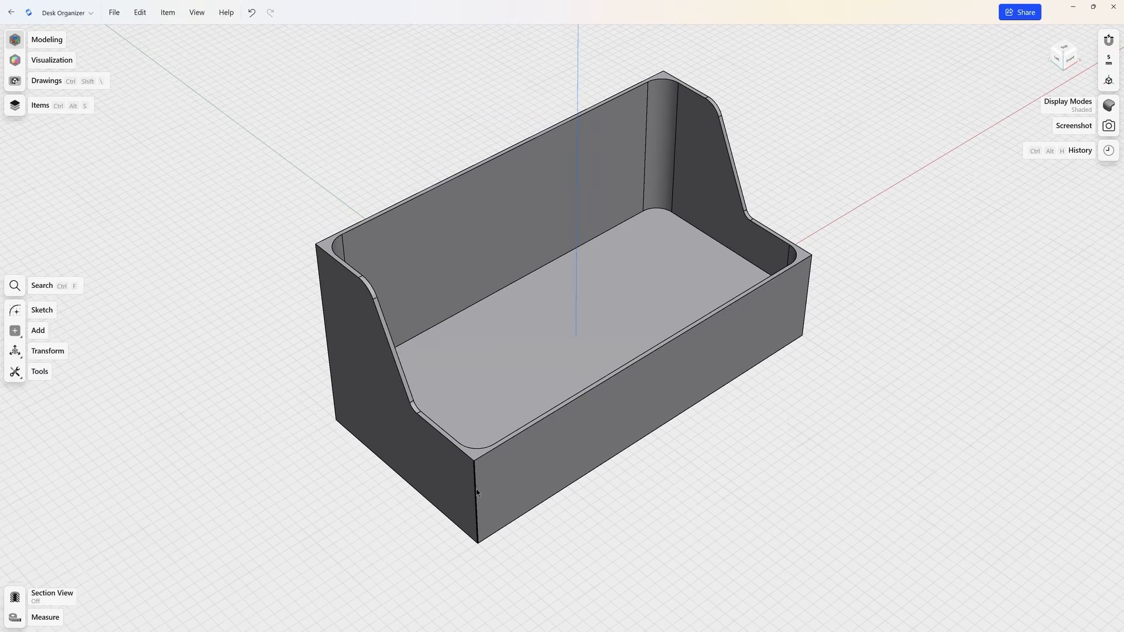
{"action": "left_click", "coordinate": [476, 510], "text": "shift"}
{"action": "left_click", "coordinate": [807, 293], "text": "shift"}
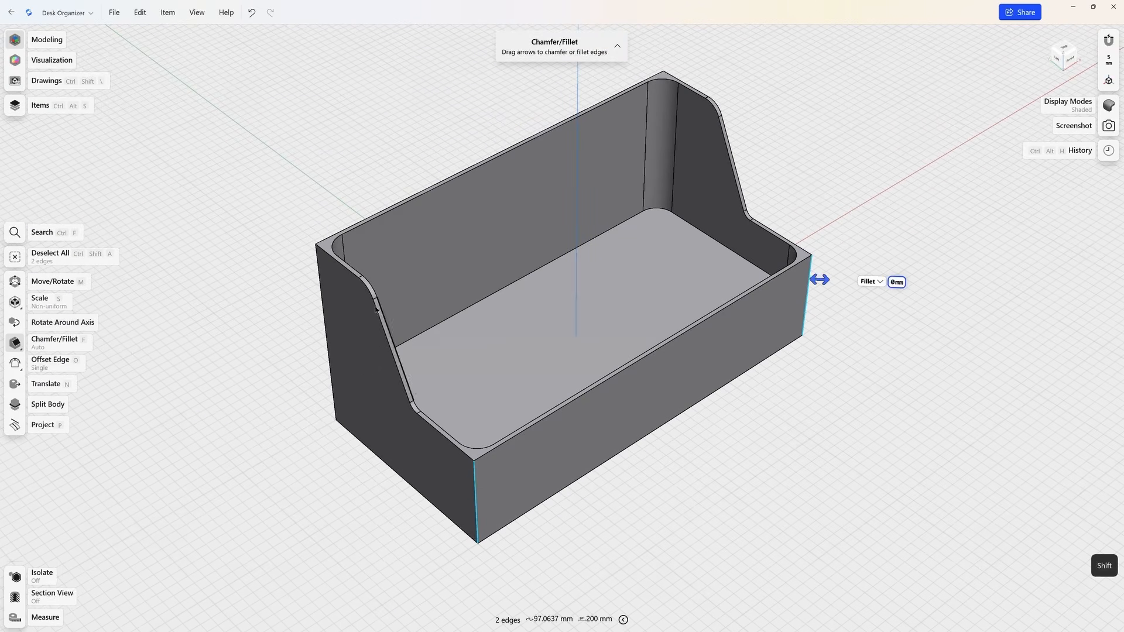
{"action": "left_click", "coordinate": [323, 308], "text": "shift"}
{"action": "right_click_drag", "start_coordinate": [580, 253], "coordinate": [480, 257]}
{"action": "left_click", "coordinate": [649, 240], "text": "shift"}
{"action": "scroll", "coordinate": [644, 165], "scroll_direction": "up", "scroll_amount": 5}
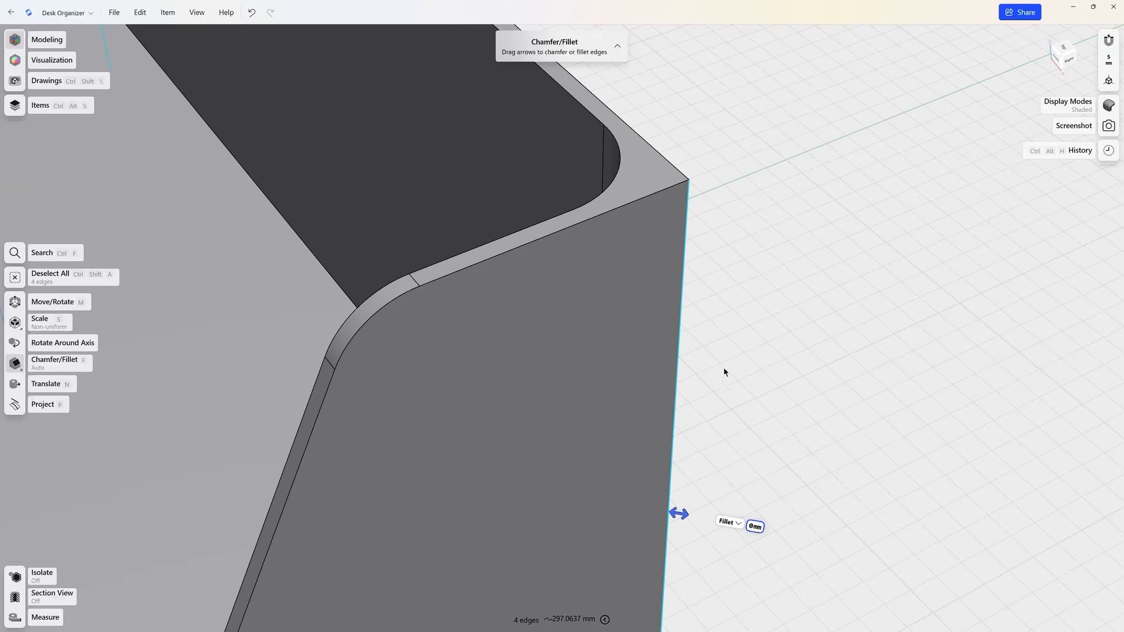
{"action": "left_click_drag", "start_coordinate": [684, 514], "coordinate": [774, 523]}
{"action": "left_click_drag", "start_coordinate": [782, 522], "coordinate": [785, 524]}
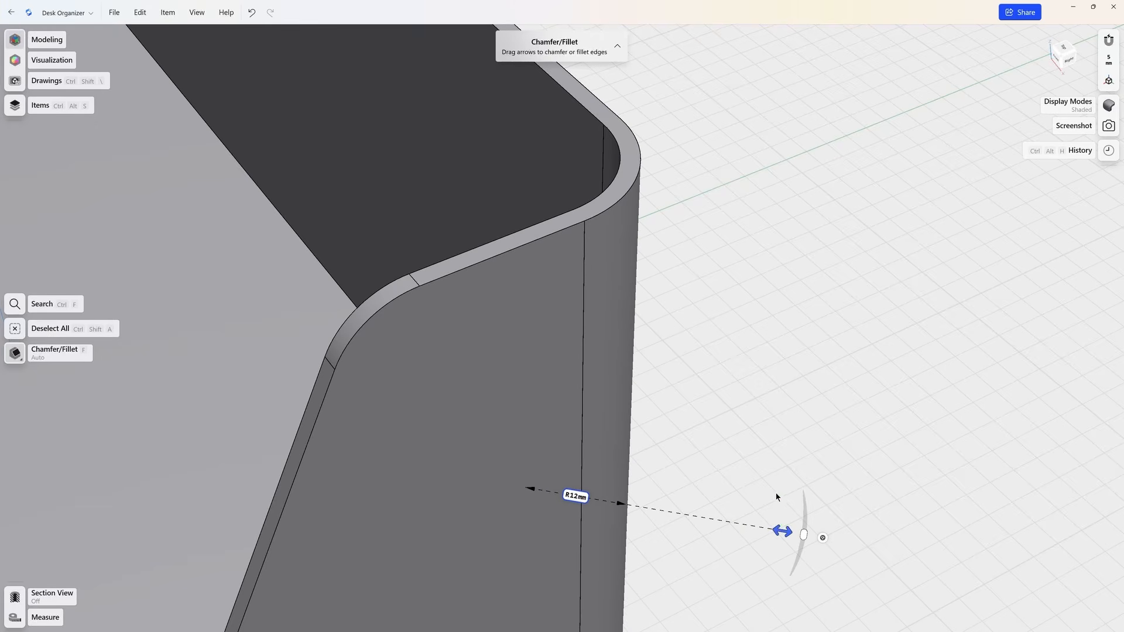
{"action": "left_click", "coordinate": [771, 476]}
Switch to the top view and start a sketch on the cavity floor
{"action": "scroll", "coordinate": [771, 477], "scroll_direction": "down", "scroll_amount": 10}
{"action": "middle_click_drag", "start_coordinate": [770, 481], "coordinate": [915, 416]}
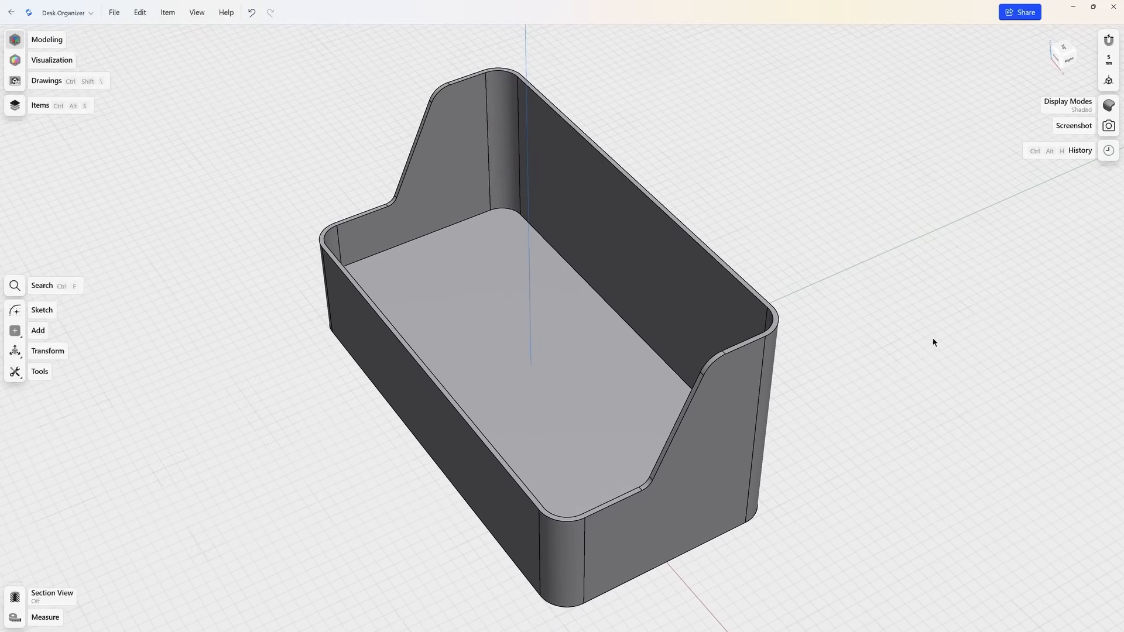
{"action": "left_click", "coordinate": [1067, 52]}
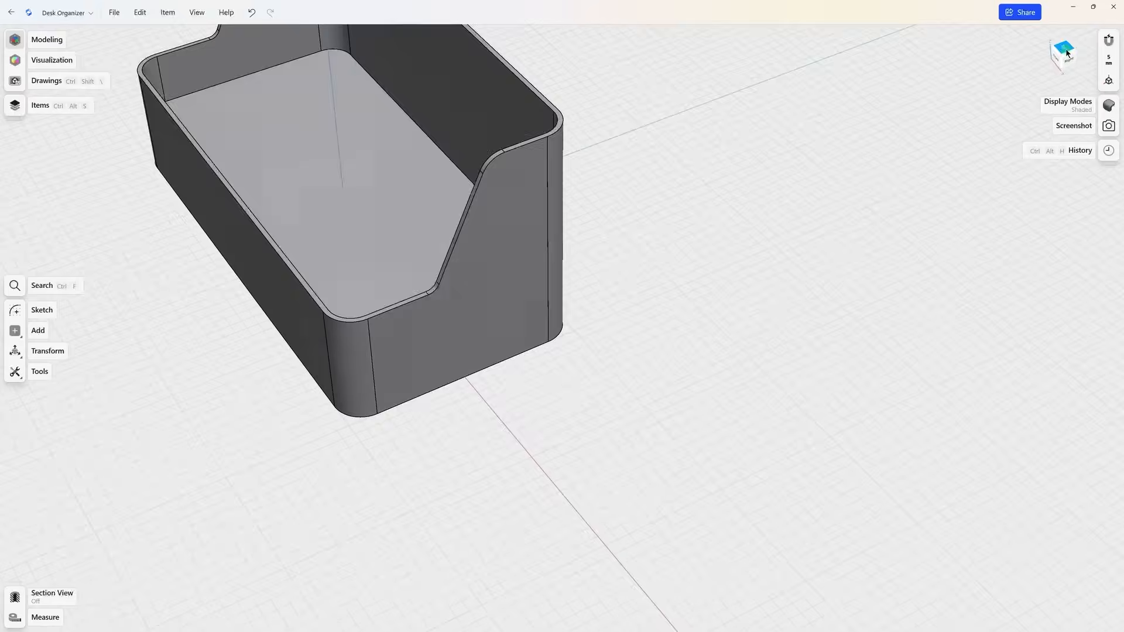
{"action": "left_click", "coordinate": [1086, 40]}
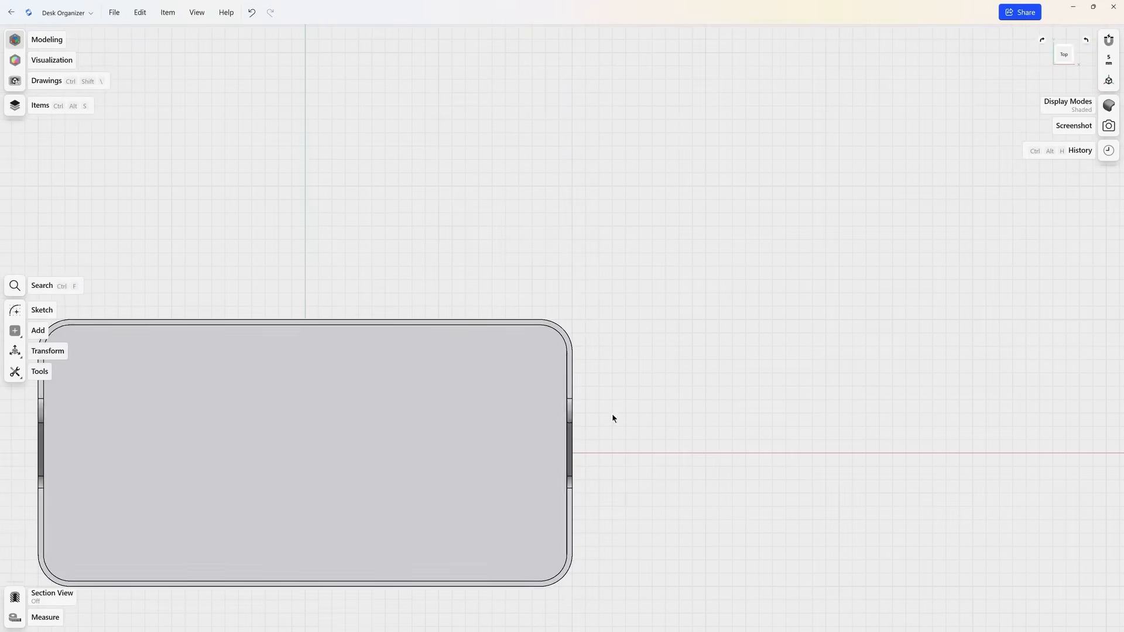
{"action": "middle_click_drag", "start_coordinate": [486, 466], "coordinate": [655, 341]}
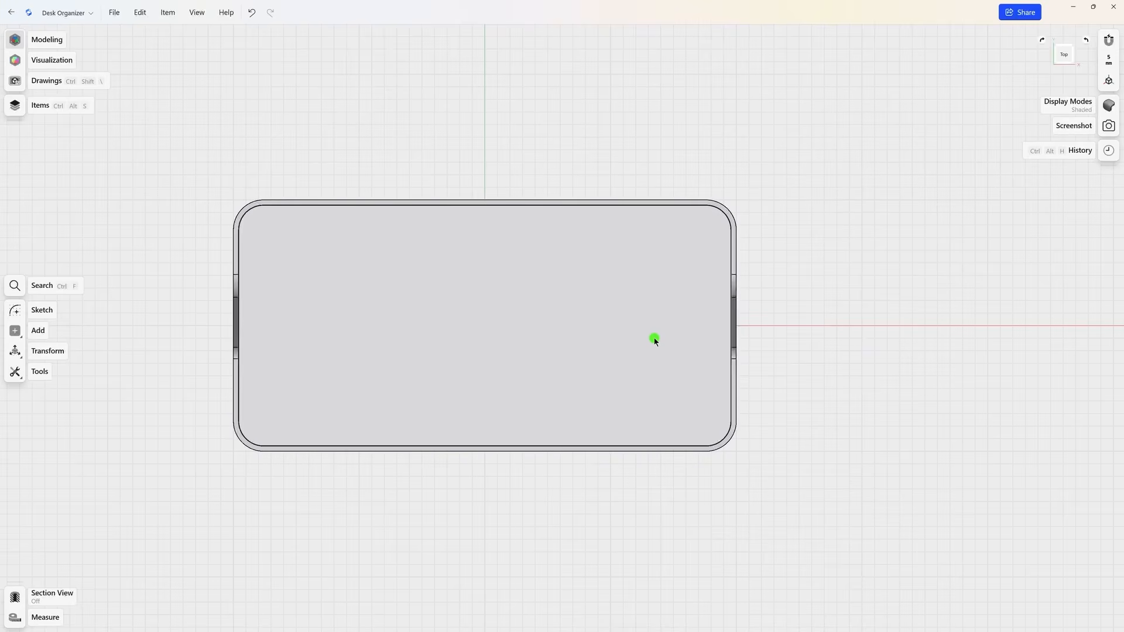
{"action": "left_click", "coordinate": [479, 330]}
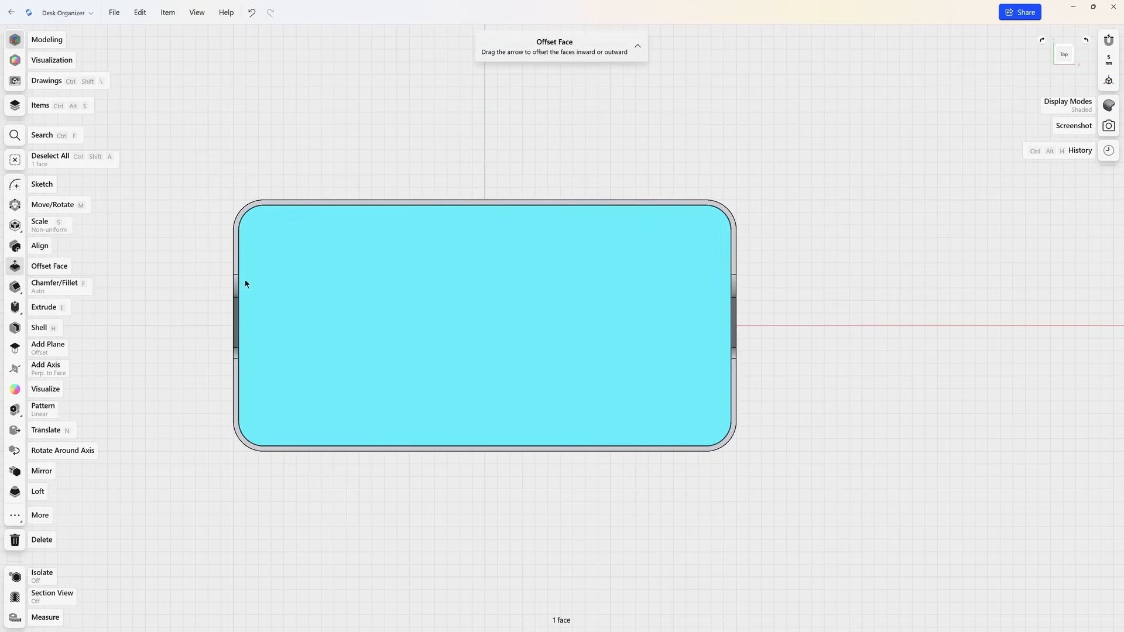
{"action": "left_click", "coordinate": [16, 186]}
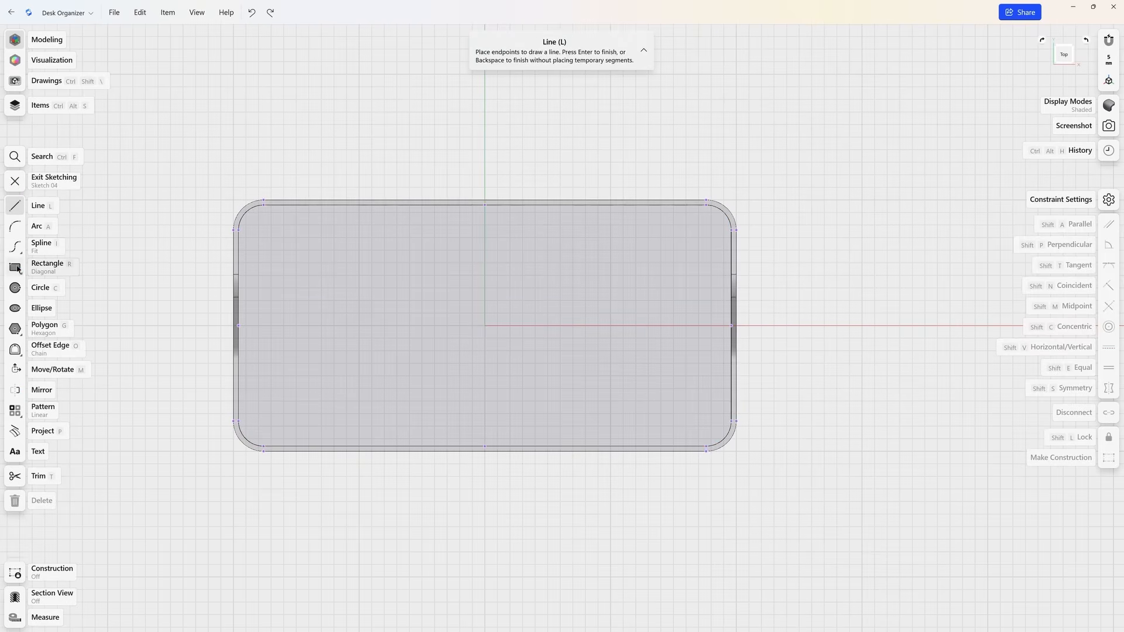
Draw a thin rectangle spanning the cavity from the left inner wall to the right inner wall and set its thickness to 2 mm
{"action": "left_click", "coordinate": [15, 267]}
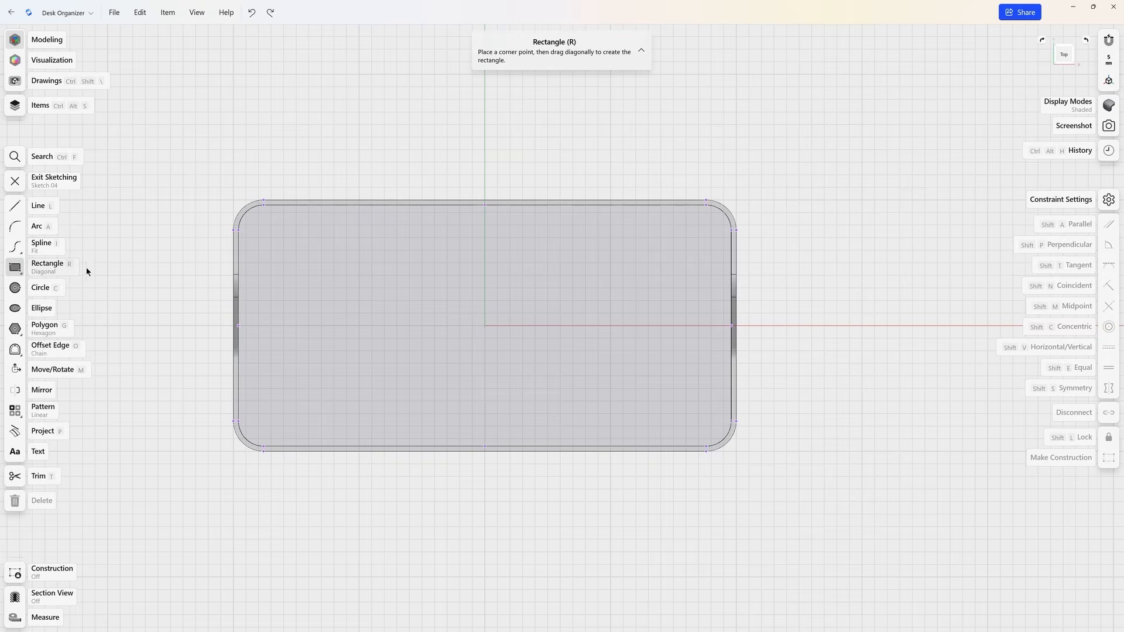
{"action": "scroll", "coordinate": [234, 280], "scroll_direction": "up", "scroll_amount": 3}
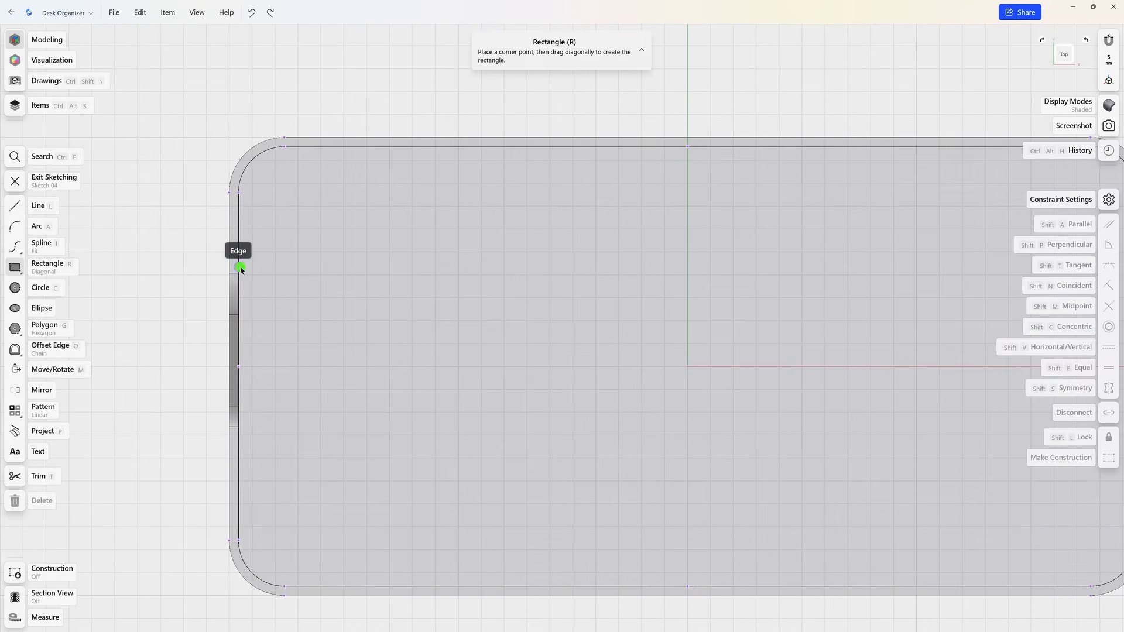
{"action": "left_click", "coordinate": [238, 267]}
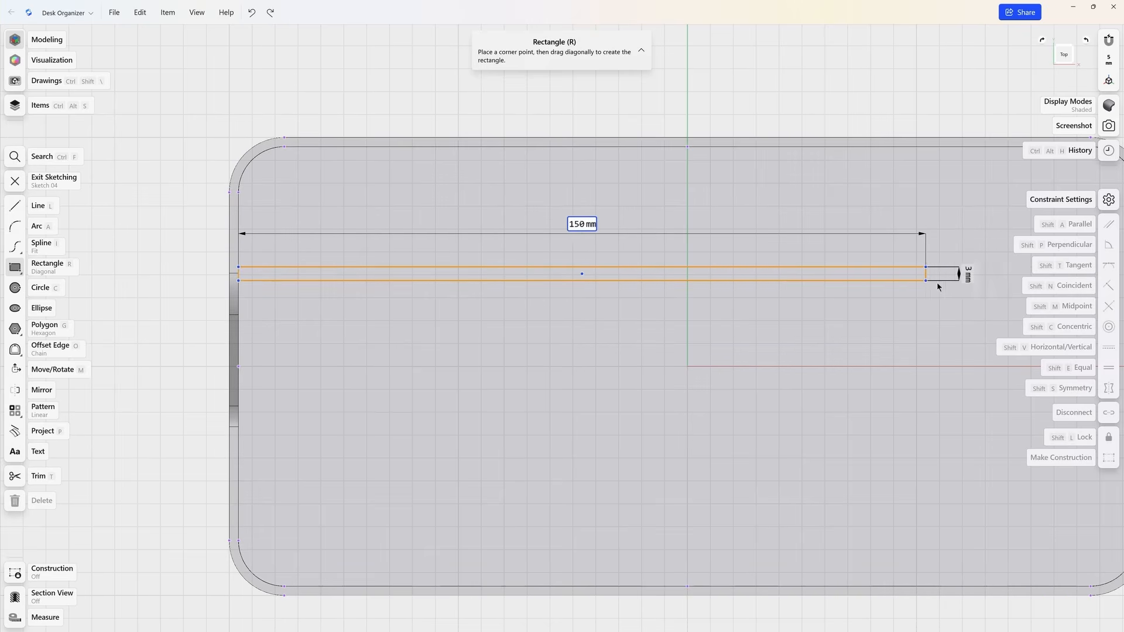
{"action": "left_click", "coordinate": [948, 287]}
{"action": "mouse_move", "coordinate": [947, 286]}
{"action": "middle_mouse_down"}
{"action": "mouse_move", "coordinate": [800, 298]}
{"action": "mouse_move", "coordinate": [524, 353]}
{"action": "middle_mouse_up"}
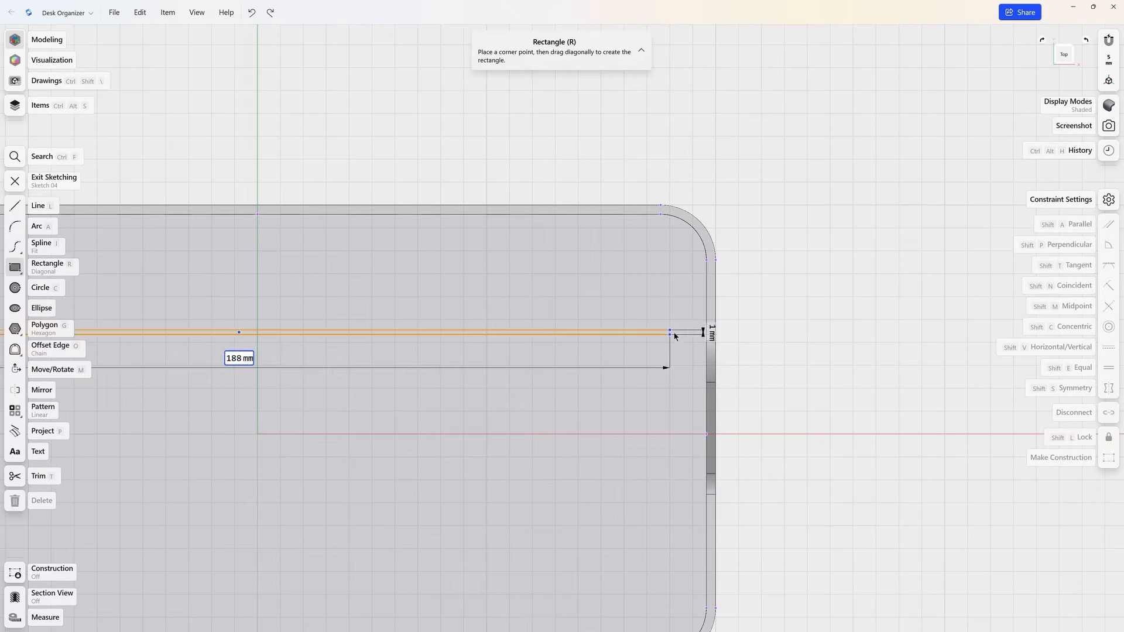
{"action": "left_click", "coordinate": [706, 349]}
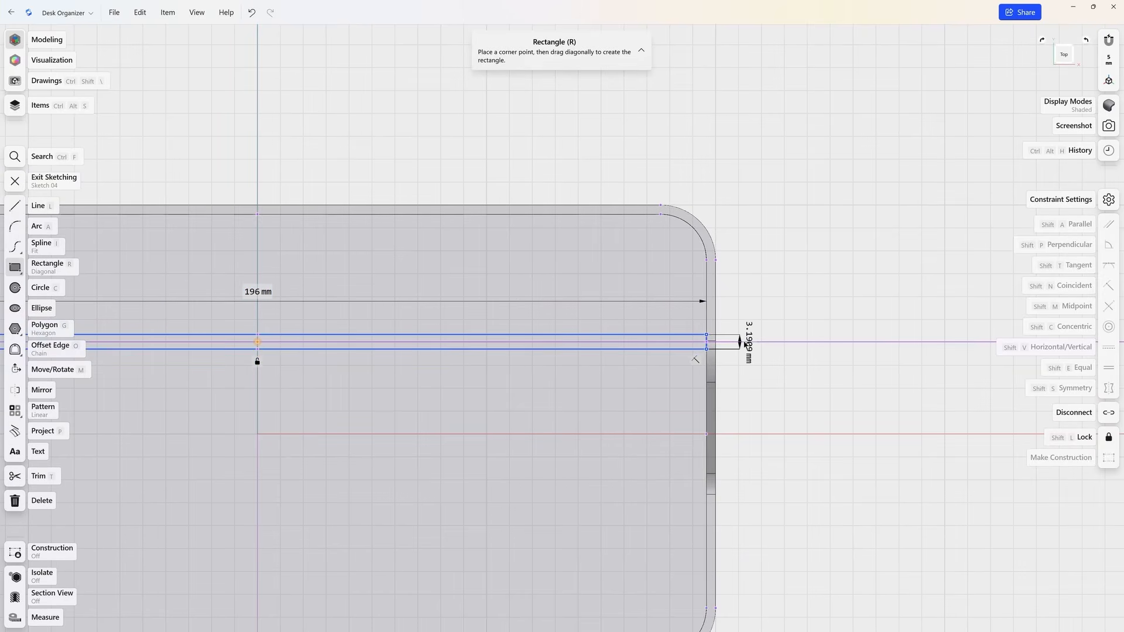
{"action": "double_click", "coordinate": [750, 342]}
{"action": "type", "text": "2"}
{"action": "key", "text": "Return"}
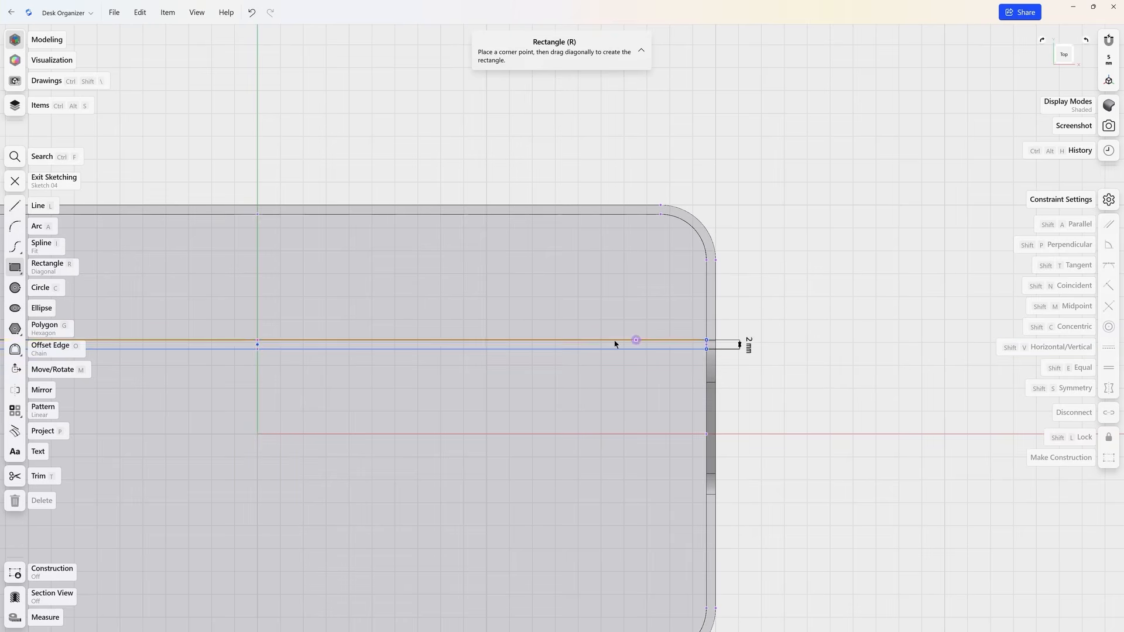
Set the distance between the cavity's back inner edge and the long divider rectangle's nearest side to 30 mm
{"action": "mouse_move", "coordinate": [392, 297]}
{"action": "middle_mouse_down"}
{"action": "mouse_move", "coordinate": [466, 279]}
{"action": "mouse_move", "coordinate": [687, 288]}
{"action": "middle_mouse_up"}
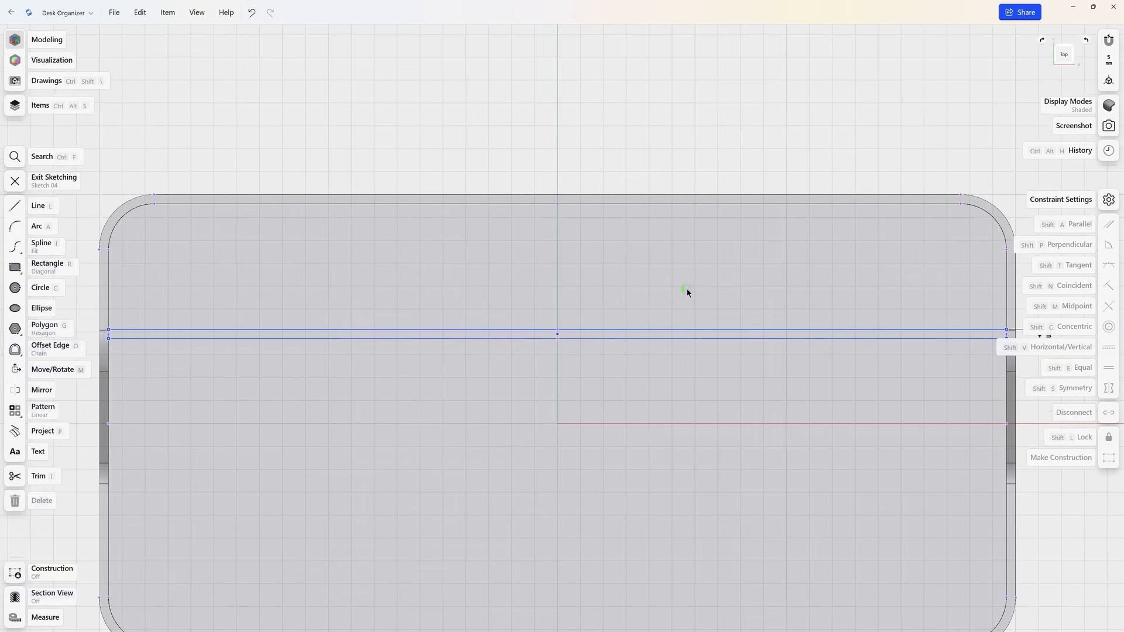
{"action": "double_click", "coordinate": [643, 331]}
{"action": "left_click_drag", "start_coordinate": [556, 337], "coordinate": [594, 347]}
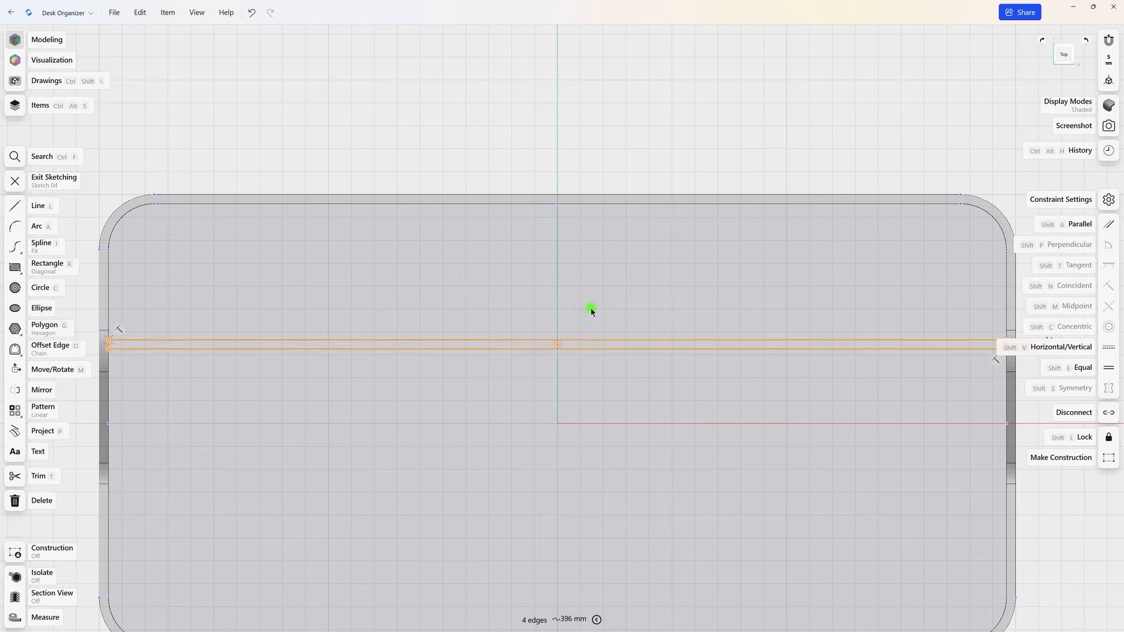
{"action": "left_click", "coordinate": [591, 311]}
{"action": "left_click", "coordinate": [601, 205]}
{"action": "left_click", "coordinate": [592, 340]}
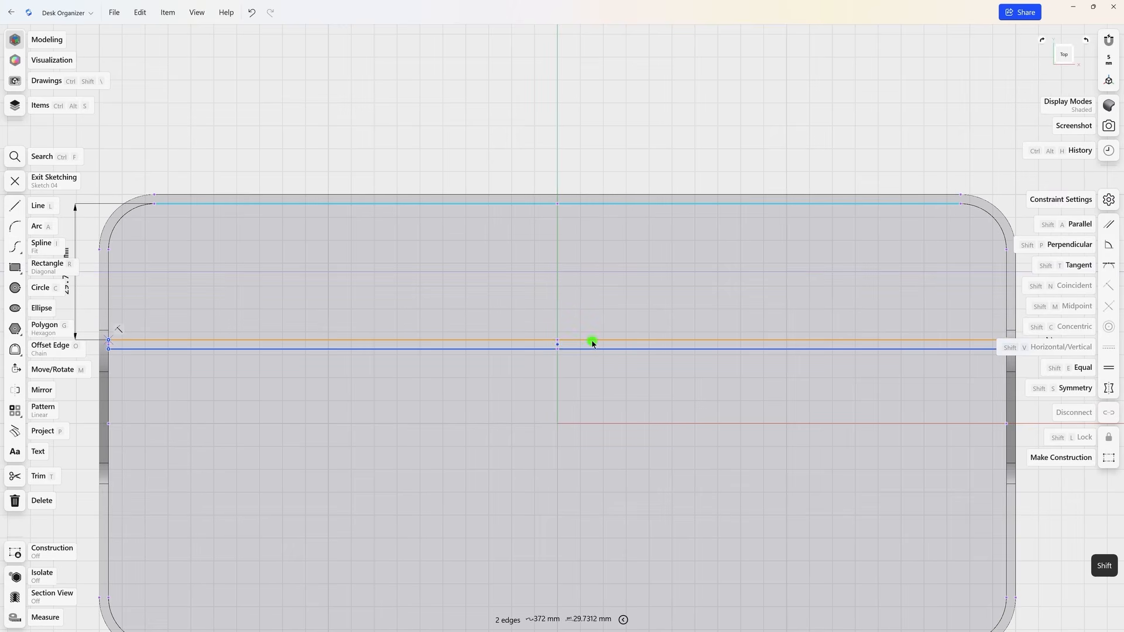
{"action": "scroll", "coordinate": [542, 326], "scroll_direction": "down", "scroll_amount": 2}
{"action": "left_click", "coordinate": [177, 300]}
{"action": "type", "text": "30"}
{"action": "key", "text": "Return"}
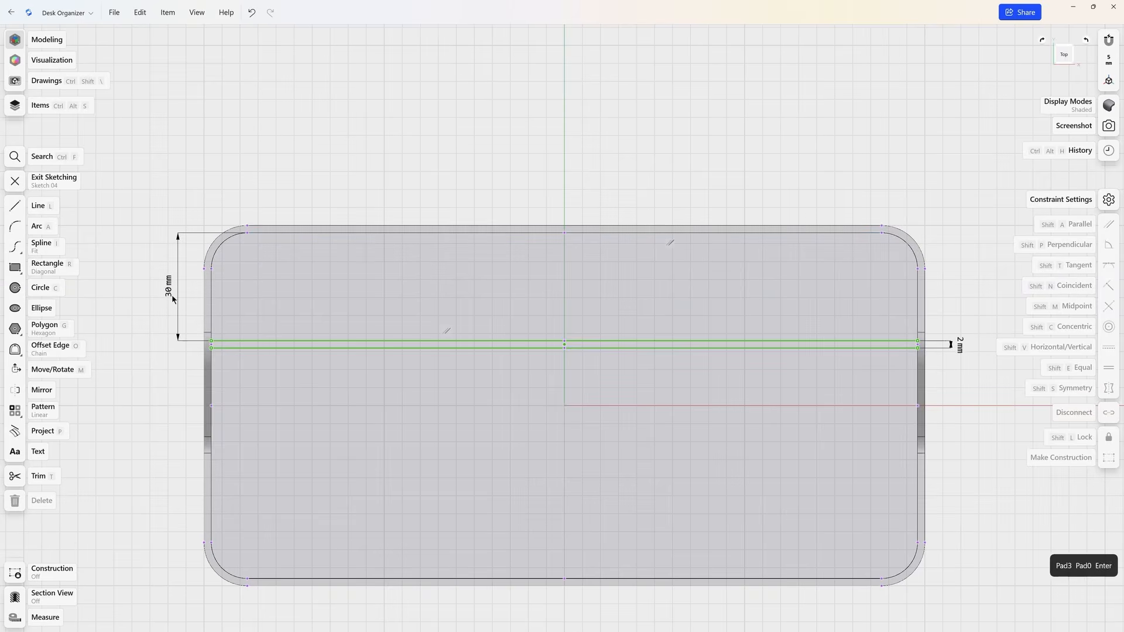
Draw an upright rectangle about 23.4 mm long from the long divider toward the back wall, left of center, and set its width to 2 mm
{"action": "scroll", "coordinate": [258, 298], "scroll_direction": "up", "scroll_amount": 2}
{"action": "scroll", "coordinate": [259, 300], "scroll_direction": "up", "scroll_amount": 1}
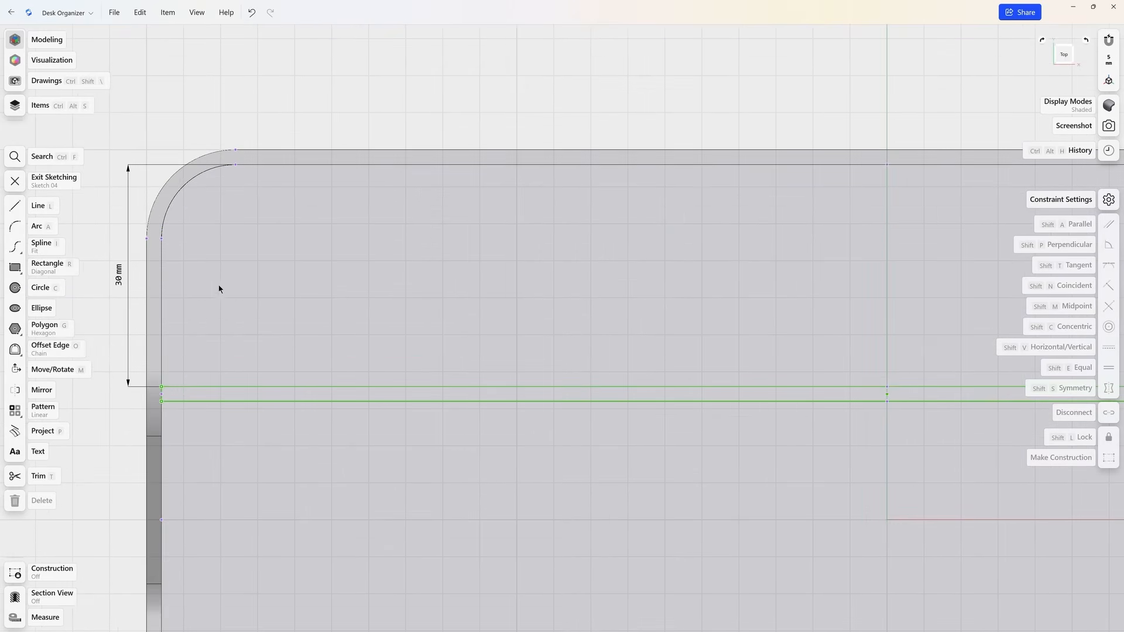
{"action": "left_click", "coordinate": [15, 271]}
{"action": "left_click_drag", "start_coordinate": [527, 387], "coordinate": [619, 216]}
{"action": "key", "text": "Escape"}
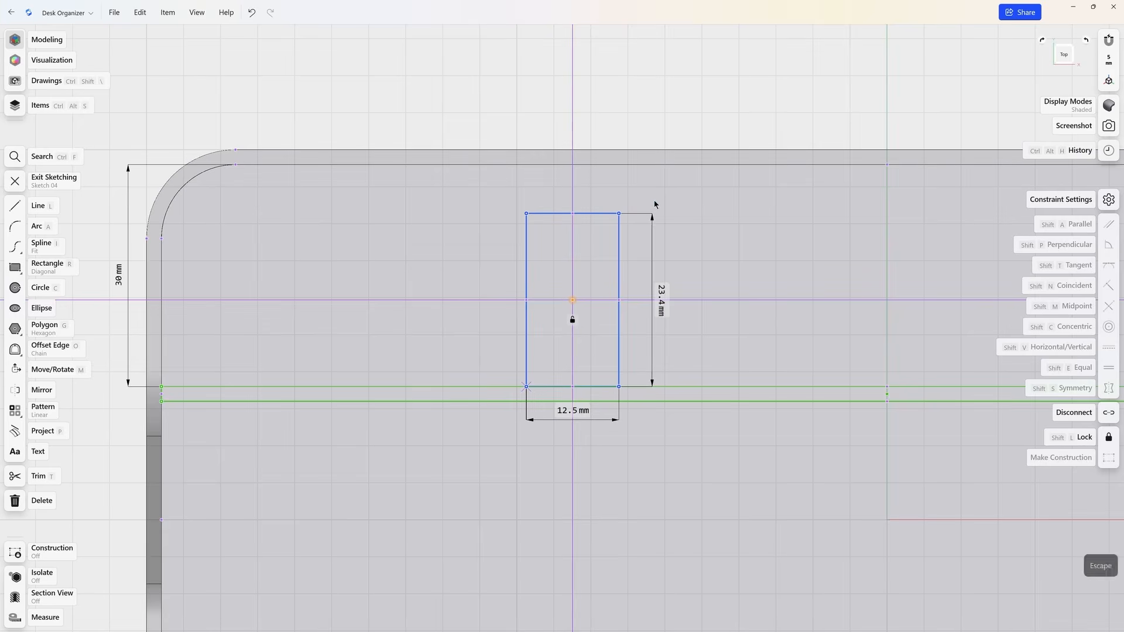
{"action": "left_click", "coordinate": [571, 410]}
{"action": "type", "text": "2"}
{"action": "key", "text": "Return"}
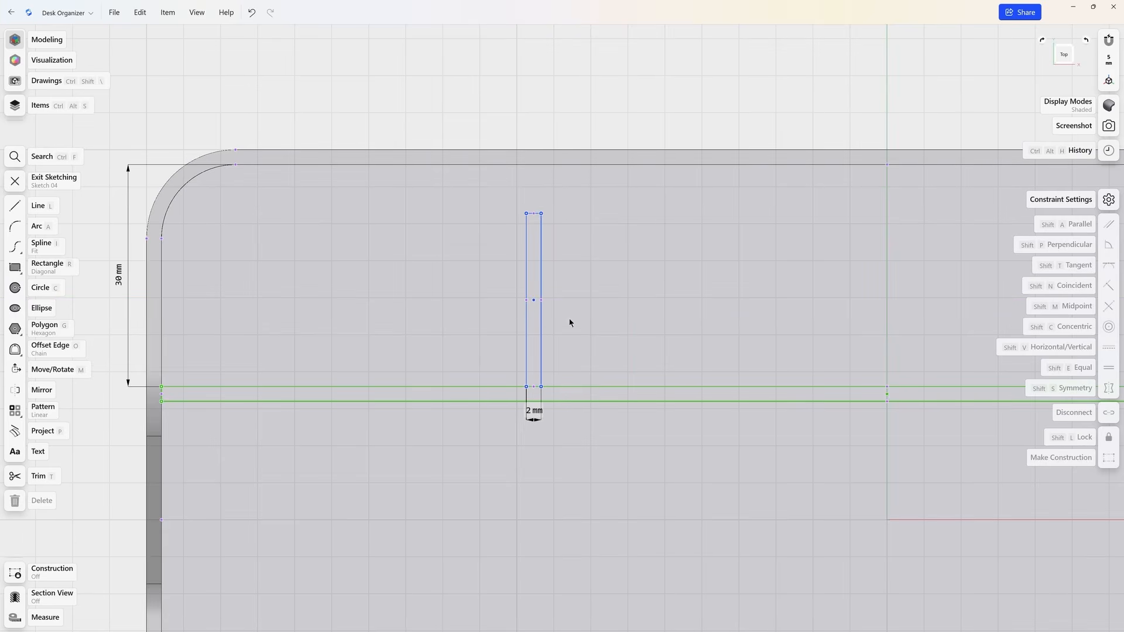
Extend the upright rectangle to the cavity's back edge and set its left side 60 mm from the left inner wall
{"action": "left_click_drag", "start_coordinate": [543, 216], "coordinate": [540, 167]}
{"action": "left_click", "coordinate": [571, 140]}
{"action": "left_click", "coordinate": [163, 294], "text": "shift"}
{"action": "left_click", "coordinate": [526, 286], "text": "shift"}
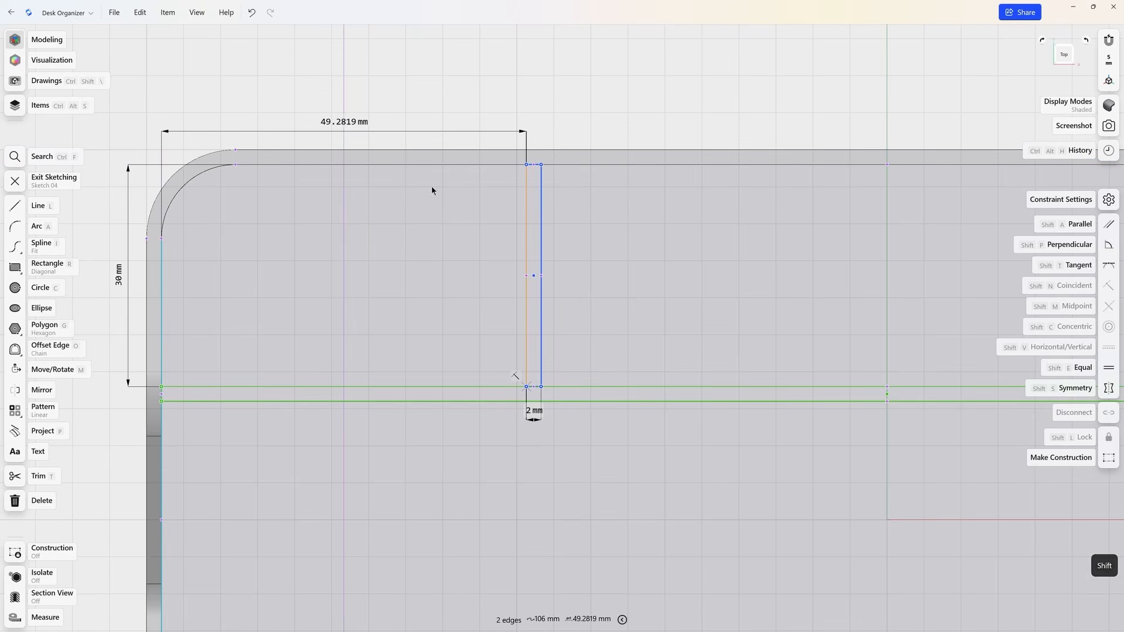
{"action": "left_click", "coordinate": [351, 120]}
{"action": "type", "text": "60"}
{"action": "key", "text": "Return"}
Draw a second upright rectangle from the cavity's back edge to the long divider, right of center, and set its width to 2 mm
{"action": "scroll", "coordinate": [351, 117], "scroll_direction": "down", "scroll_amount": 5}
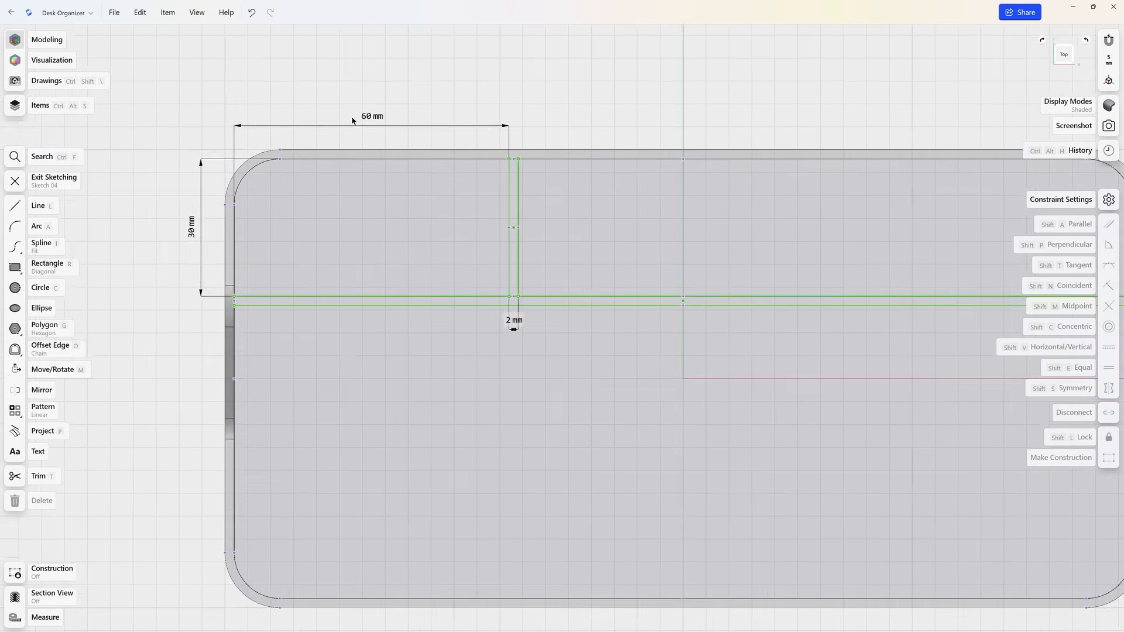
{"action": "scroll", "coordinate": [826, 178], "scroll_direction": "up", "scroll_amount": 8}
{"action": "scroll", "coordinate": [825, 180], "scroll_direction": "up", "scroll_amount": 1}
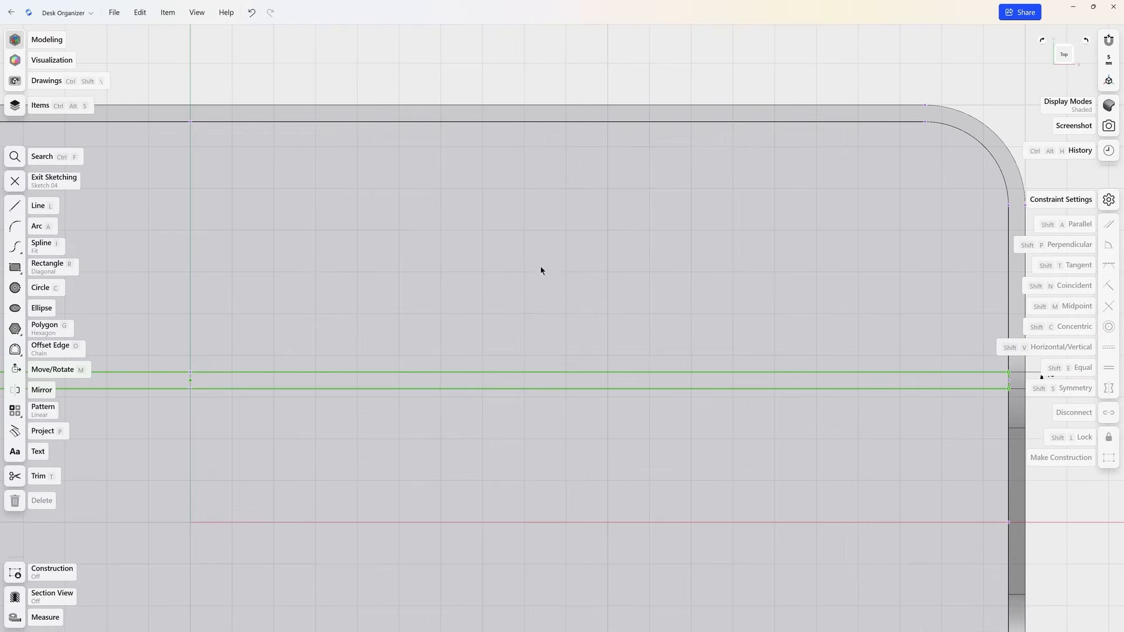
{"action": "left_click", "coordinate": [16, 268]}
{"action": "left_click", "coordinate": [520, 122]}
{"action": "left_click", "coordinate": [557, 373]}
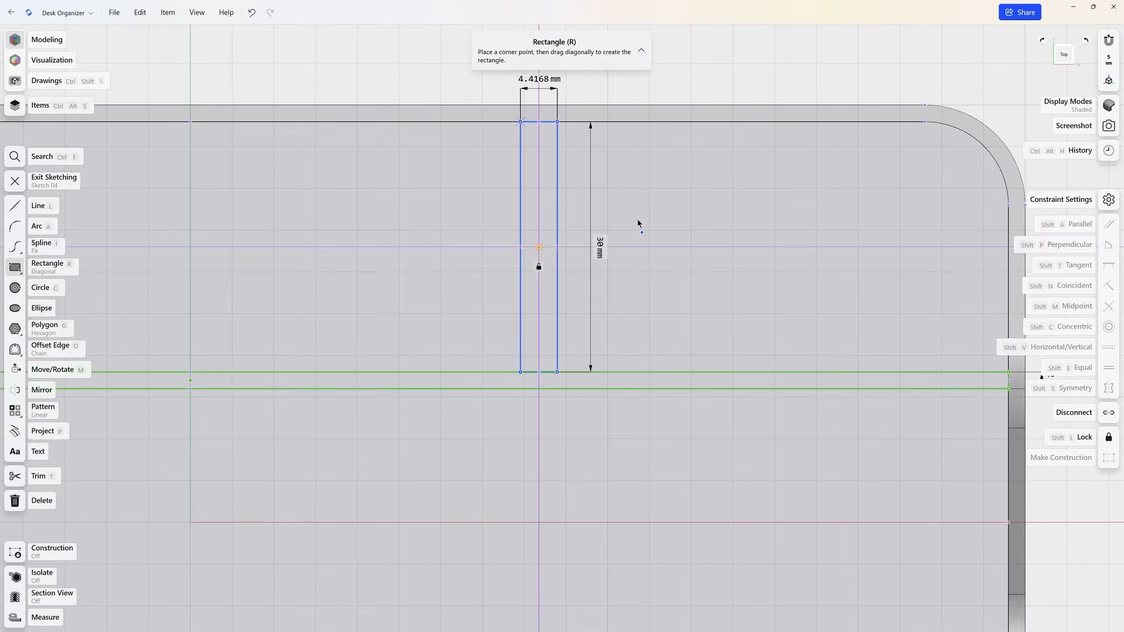
{"action": "left_click", "coordinate": [541, 82]}
{"action": "type", "text": "2"}
{"action": "key", "text": "Return"}
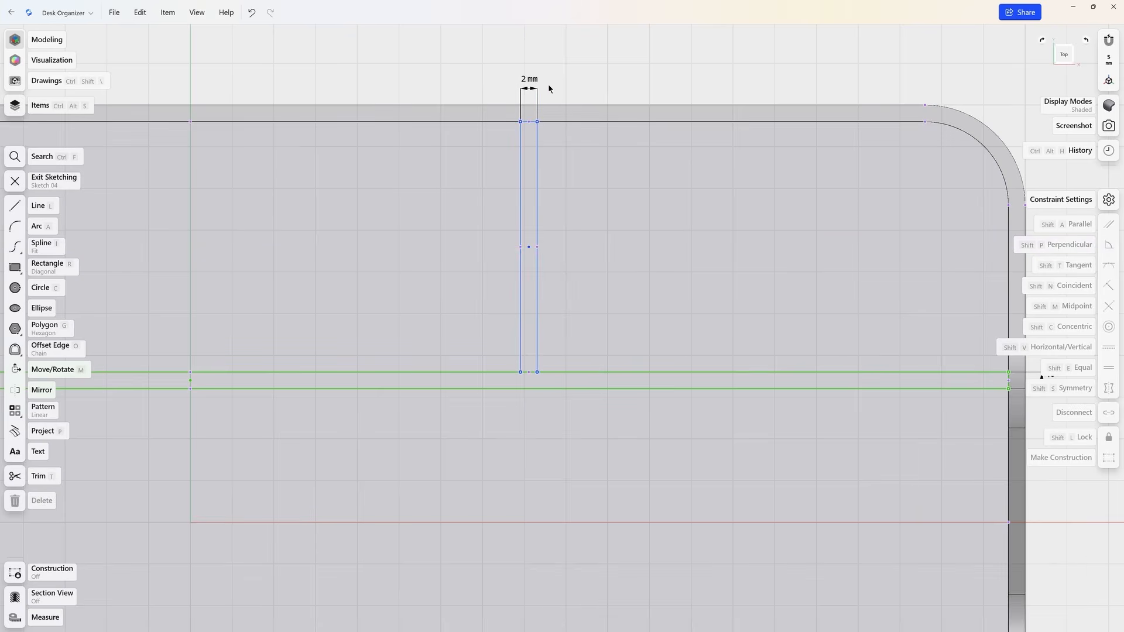
Set the second upright rectangle's right side 60 mm from the right inner wall and exit the sketch
{"action": "left_click", "coordinate": [993, 217], "text": "shift"}
{"action": "left_click", "coordinate": [755, 80]}
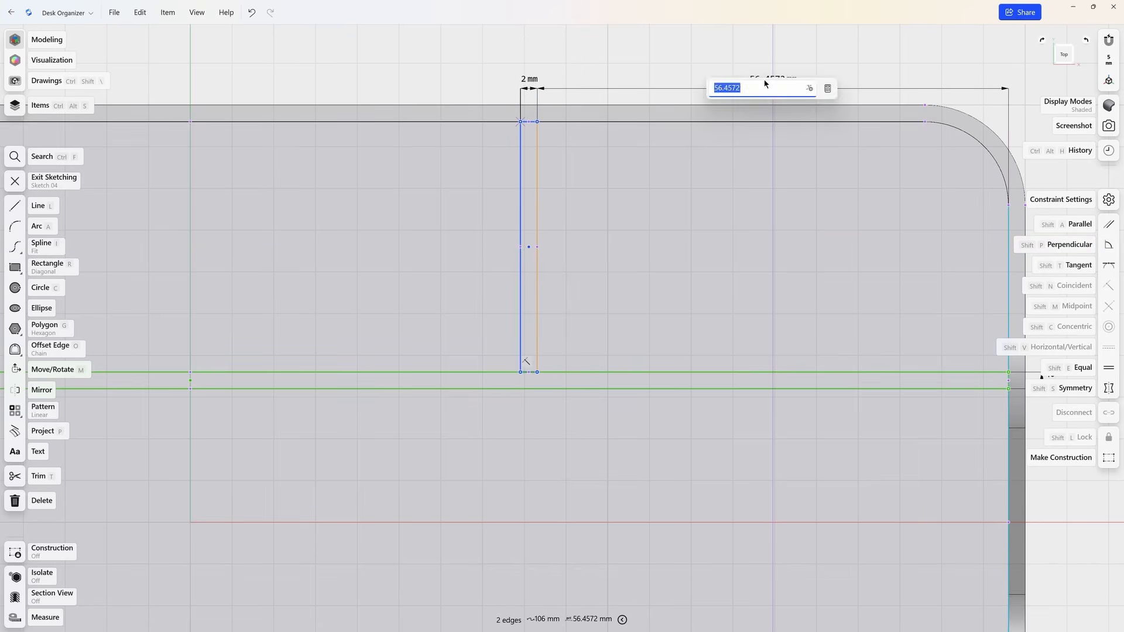
{"action": "type", "text": "60"}
{"action": "key", "text": "Return"}
{"action": "scroll", "coordinate": [811, 138], "scroll_direction": "down", "scroll_amount": 5}
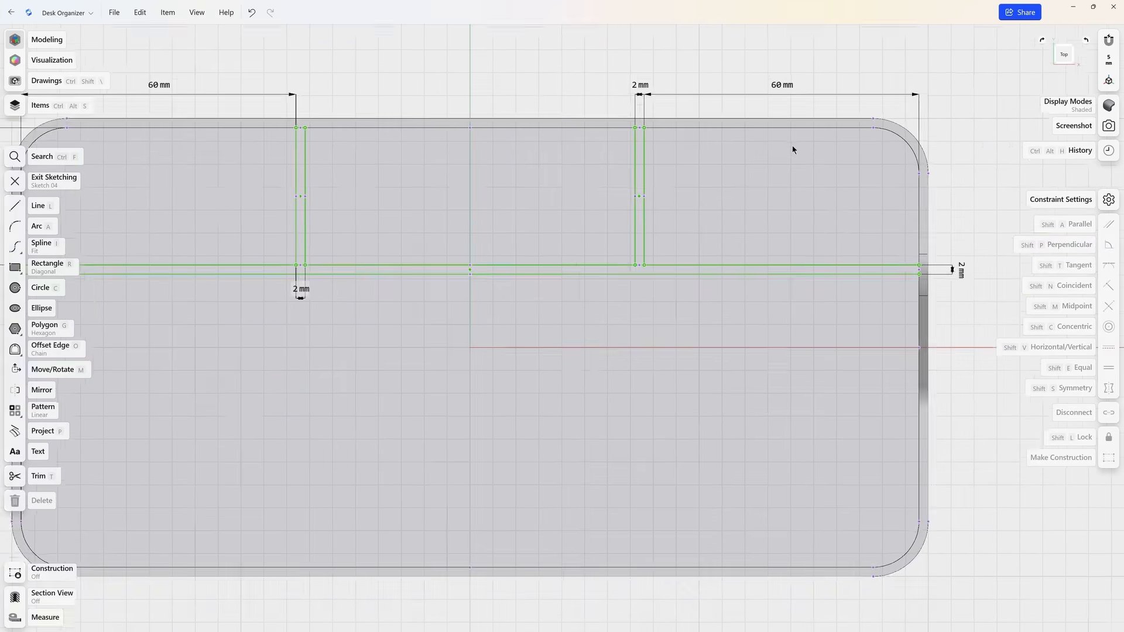
{"action": "left_click", "coordinate": [11, 183]}
Extrude the long divider profile and both short divider profiles 72 mm up from the cavity floor
{"action": "mouse_move", "coordinate": [231, 276]}
{"action": "right_mouse_down"}
{"action": "mouse_move", "coordinate": [303, 258]}
{"action": "mouse_move", "coordinate": [322, 207]}
{"action": "mouse_move", "coordinate": [314, 189]}
{"action": "right_mouse_up"}
{"action": "middle_click_drag", "start_coordinate": [405, 107], "coordinate": [480, 290]}
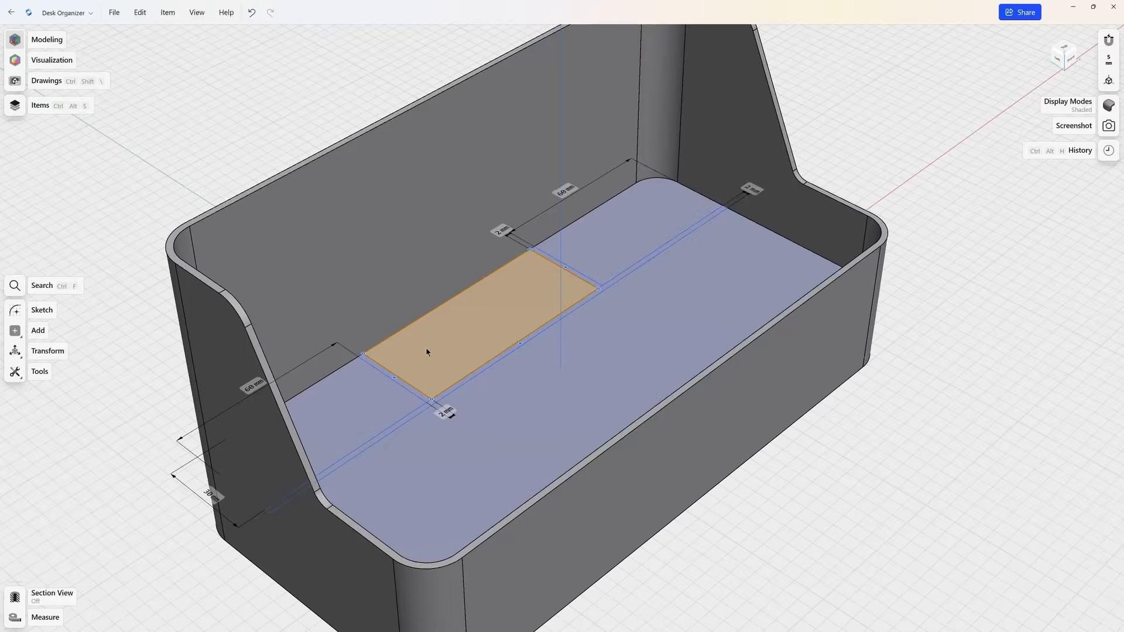
{"action": "scroll", "coordinate": [426, 351], "scroll_direction": "up", "scroll_amount": 10}
{"action": "left_click", "coordinate": [429, 449], "text": "shift"}
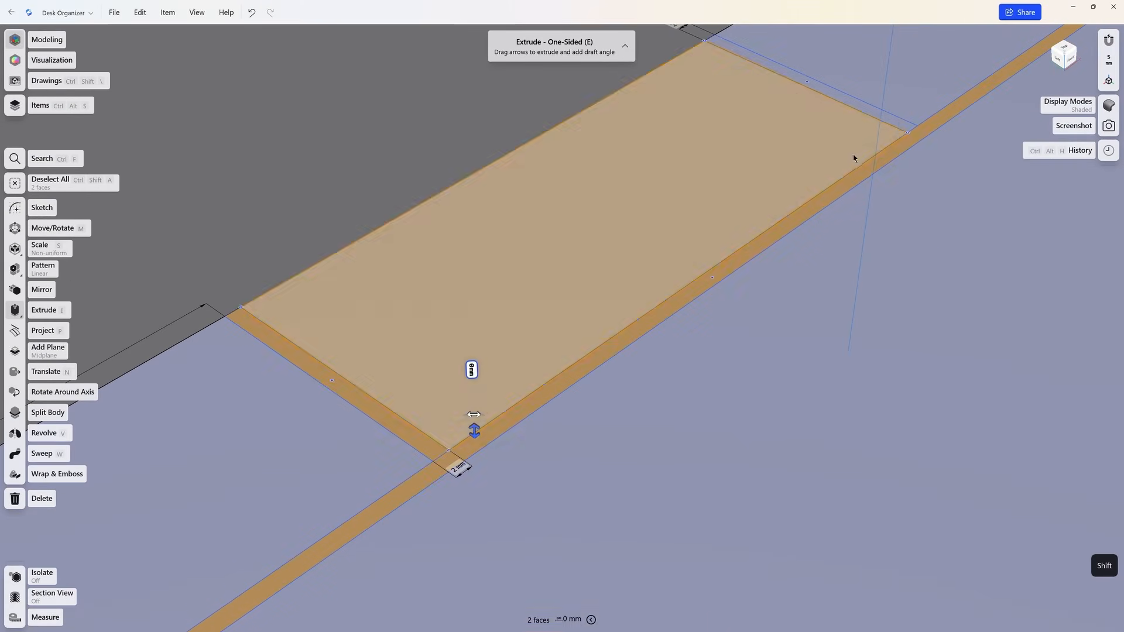
{"action": "left_click", "coordinate": [900, 125], "text": "shift"}
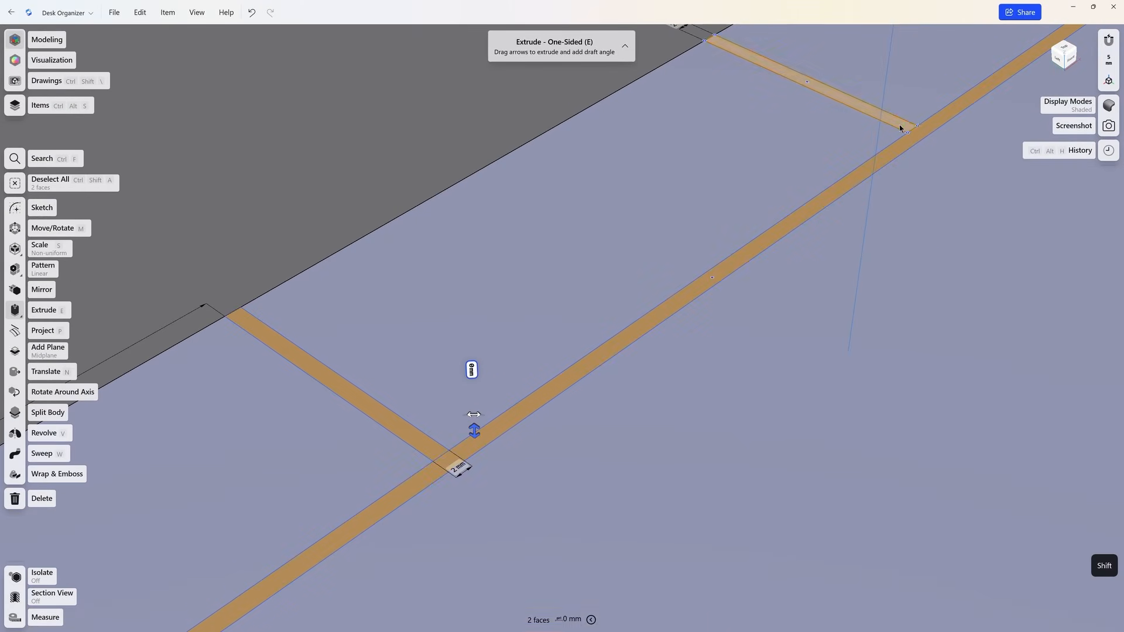
{"action": "left_click", "coordinate": [900, 128], "text": "shift"}
{"action": "scroll", "coordinate": [858, 157], "scroll_direction": "down", "scroll_amount": 7}
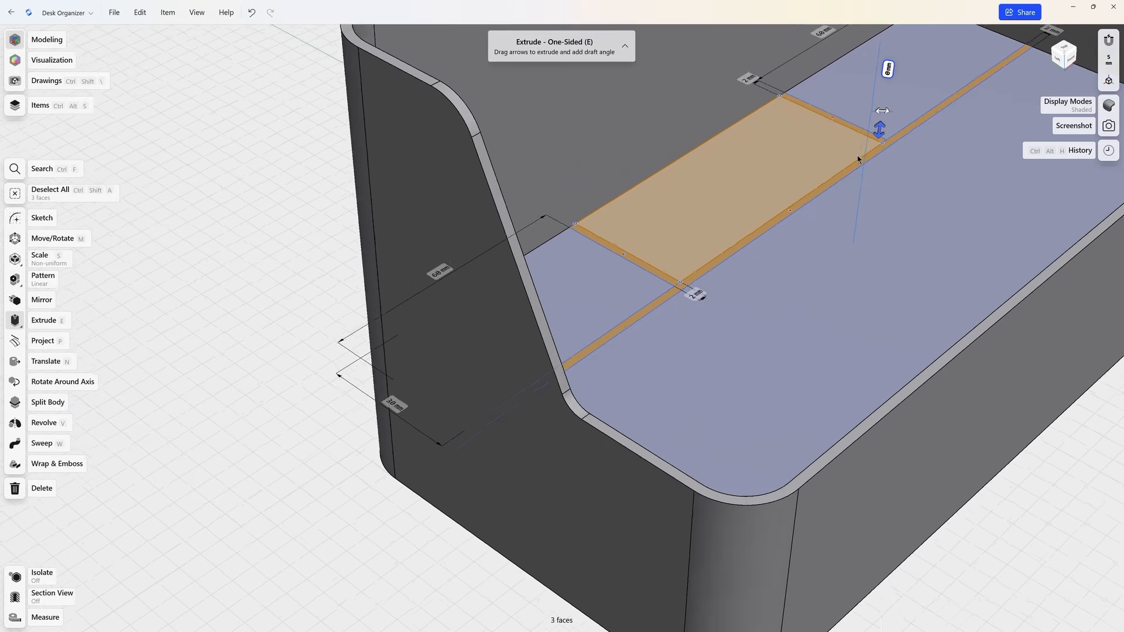
{"action": "scroll", "coordinate": [857, 156], "scroll_direction": "down", "scroll_amount": 8}
{"action": "left_click_drag", "start_coordinate": [705, 350], "coordinate": [712, 163]}
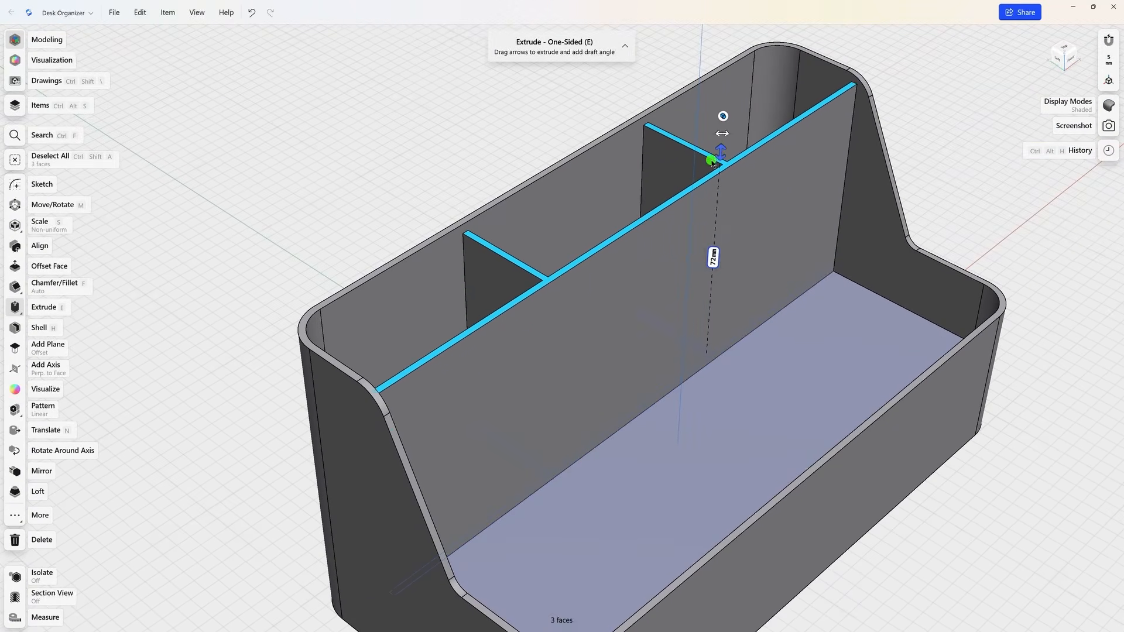
Set the extrusion height of the long divider and both short dividers to 70 mm and finish the extrusion
{"action": "left_click", "coordinate": [713, 256]}
{"action": "type", "text": "70"}
{"action": "key", "text": "Return"}
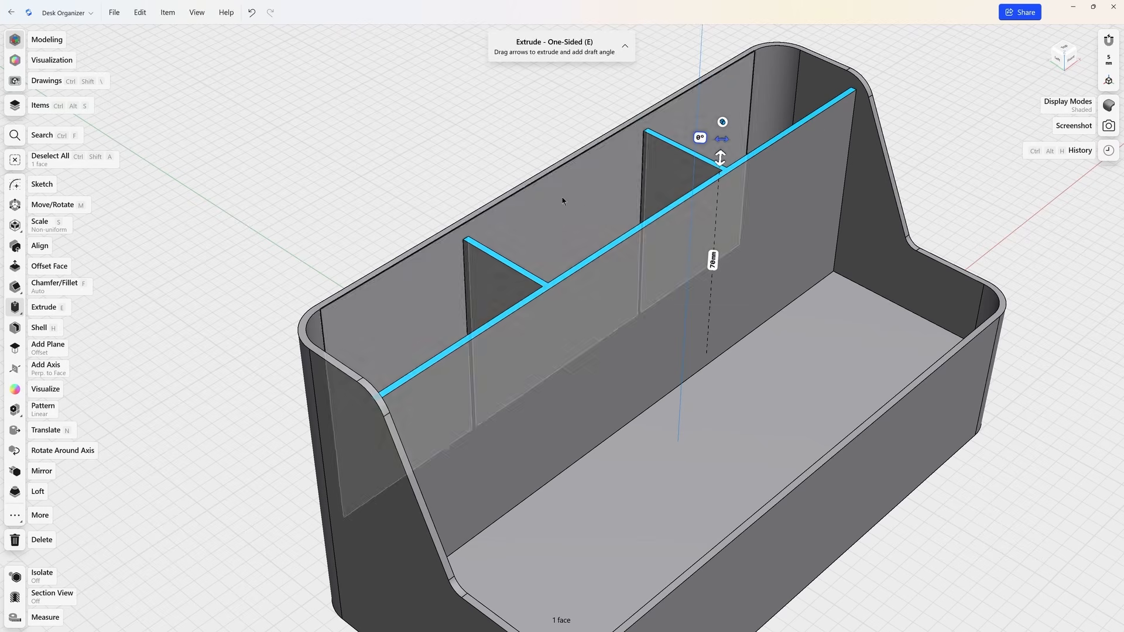
{"action": "left_click", "coordinate": [499, 178]}
{"action": "scroll", "coordinate": [499, 178], "scroll_direction": "down", "scroll_amount": 5}
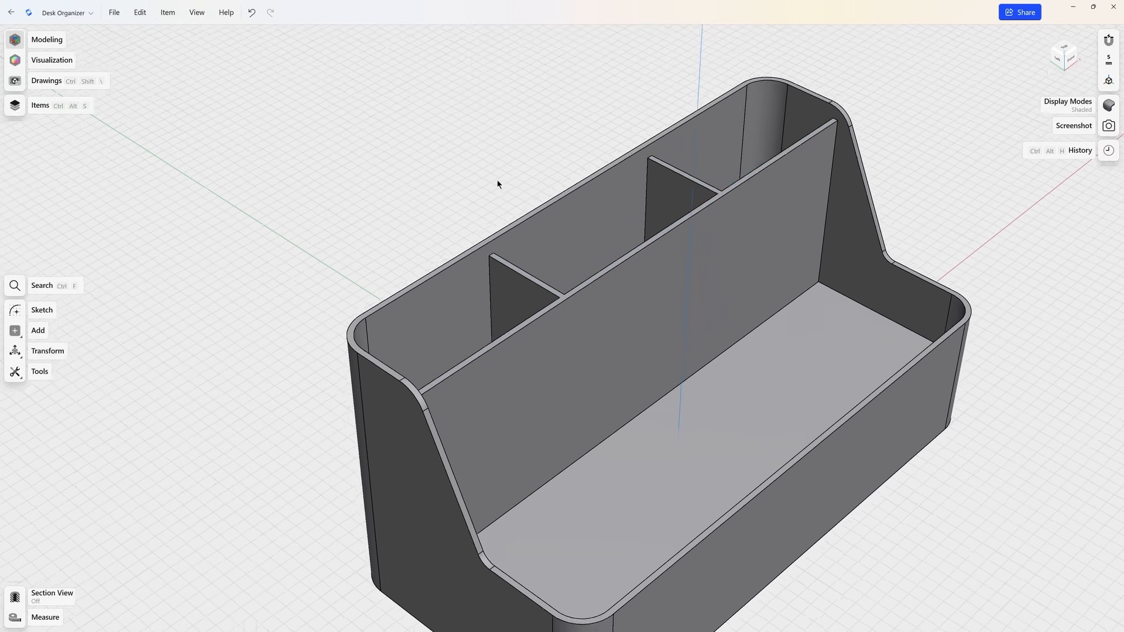
{"action": "middle_click_drag", "start_coordinate": [443, 131], "coordinate": [412, 103]}
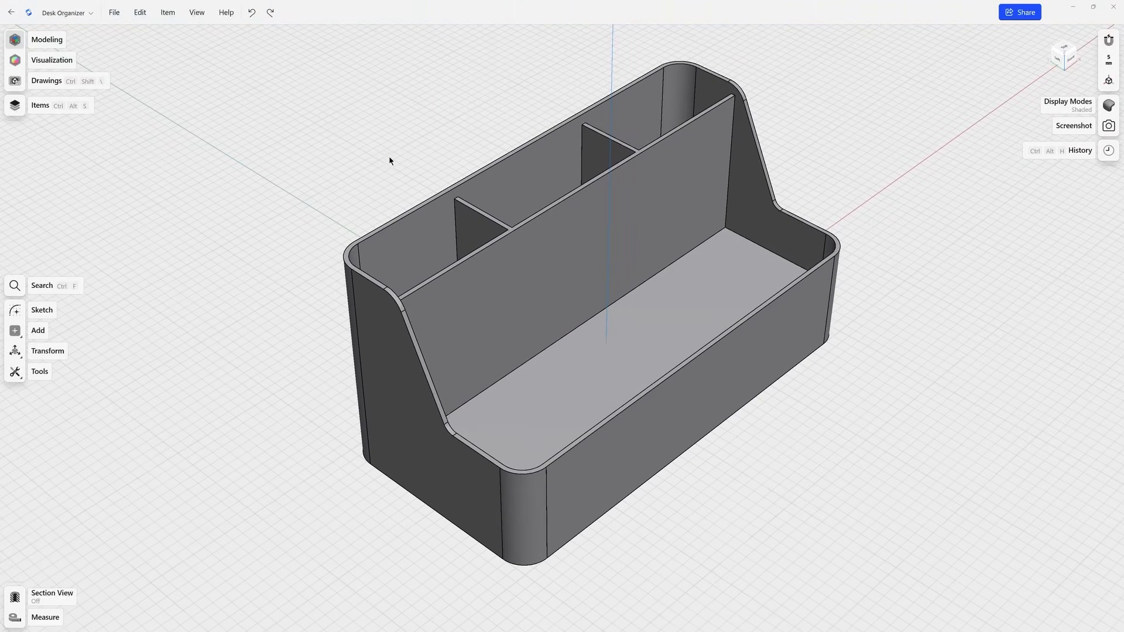
Sketch a center rectangle about 6 mm wide and 20 mm tall on the front compartment's floor, centered across the organizer's length
{"action": "left_click", "coordinate": [41, 311]}
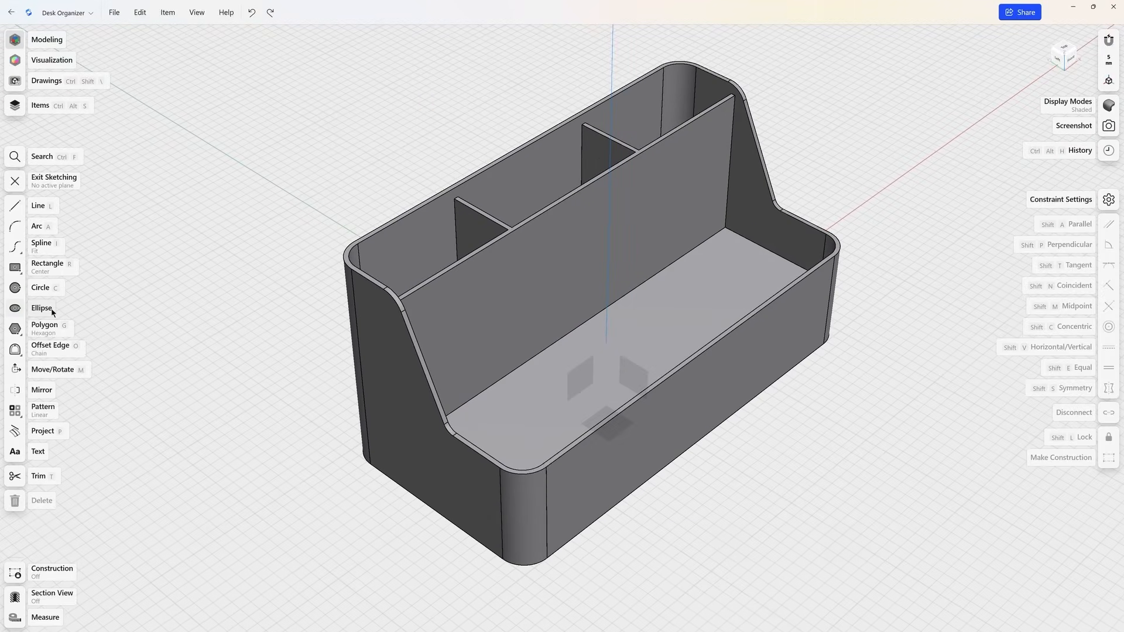
{"action": "left_click", "coordinate": [581, 350]}
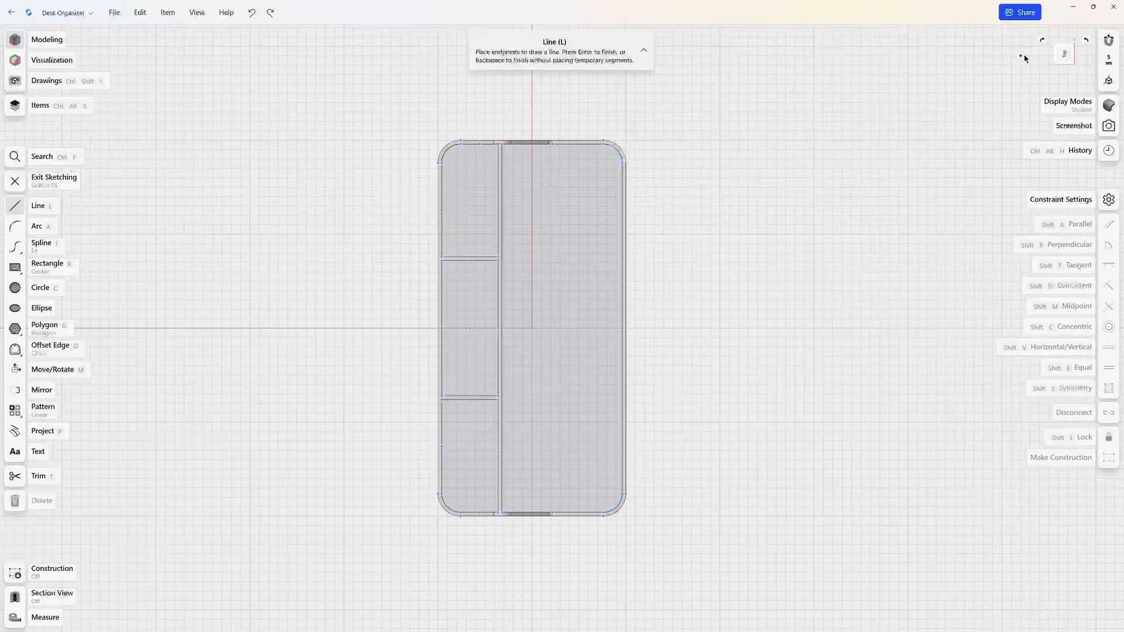
{"action": "left_click", "coordinate": [1044, 42]}
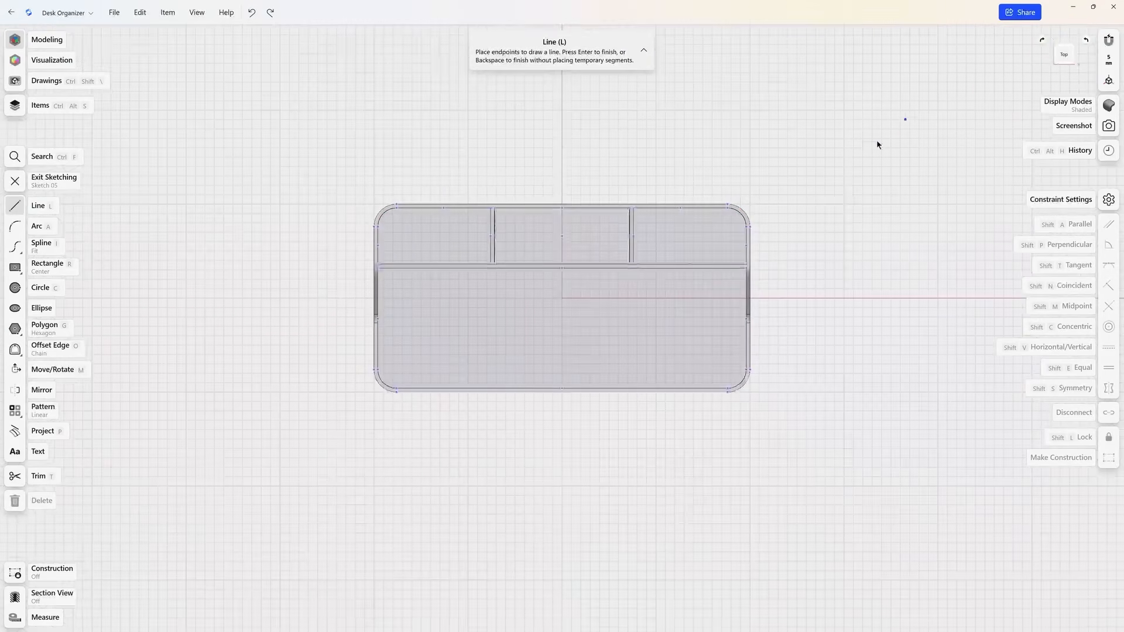
{"action": "scroll", "coordinate": [561, 300], "scroll_direction": "up", "scroll_amount": 3}
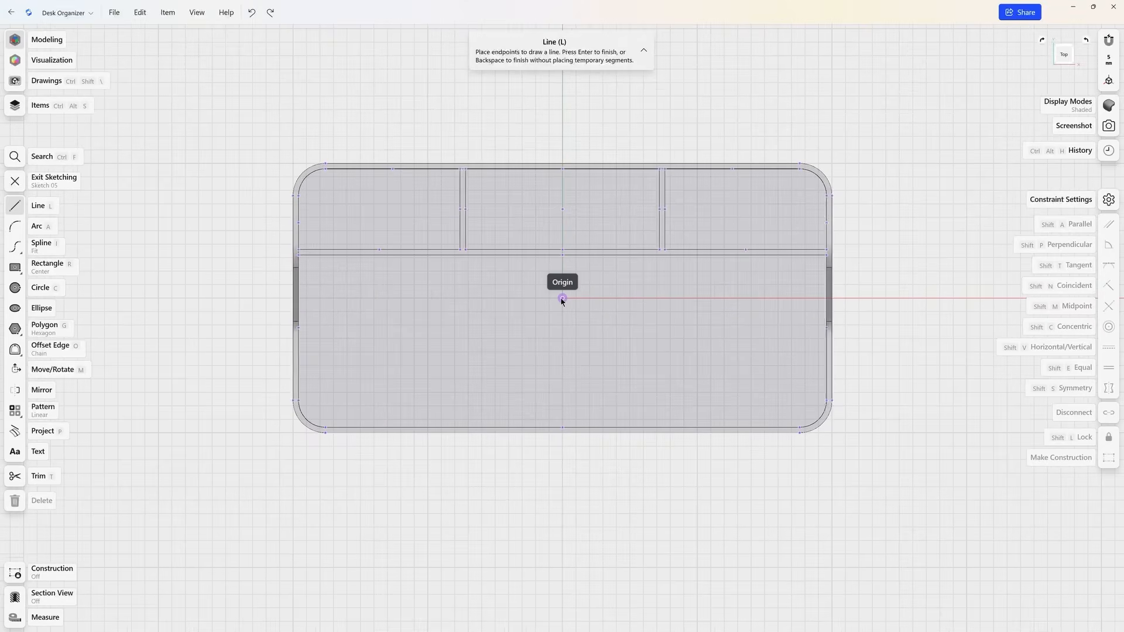
{"action": "scroll", "coordinate": [562, 302], "scroll_direction": "up", "scroll_amount": 3}
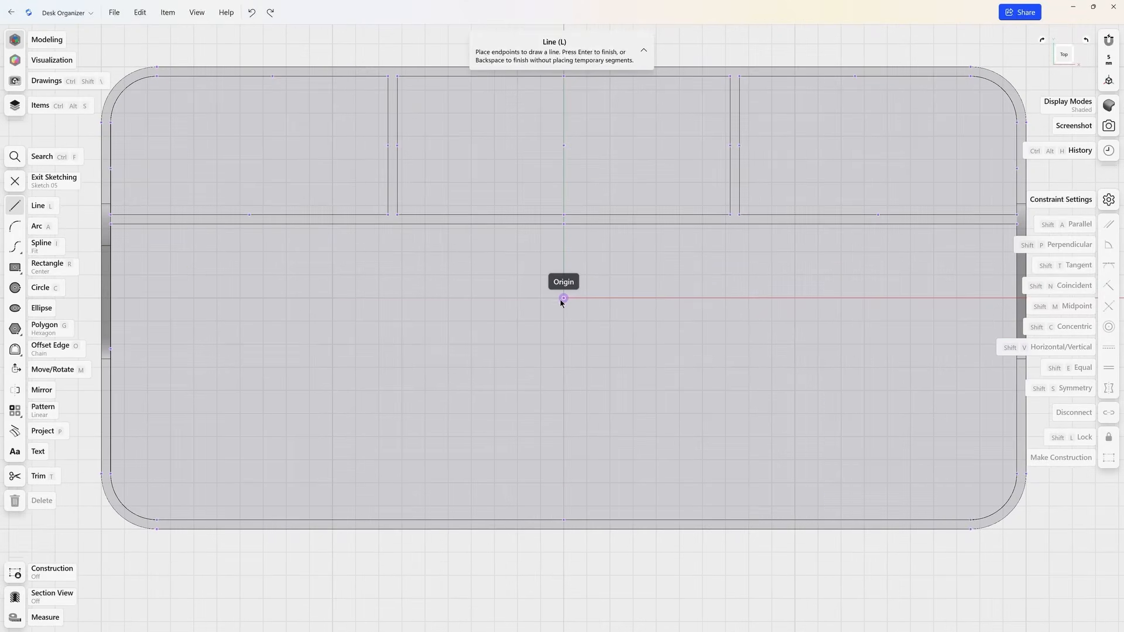
{"action": "left_click", "coordinate": [22, 273]}
{"action": "left_click", "coordinate": [22, 274]}
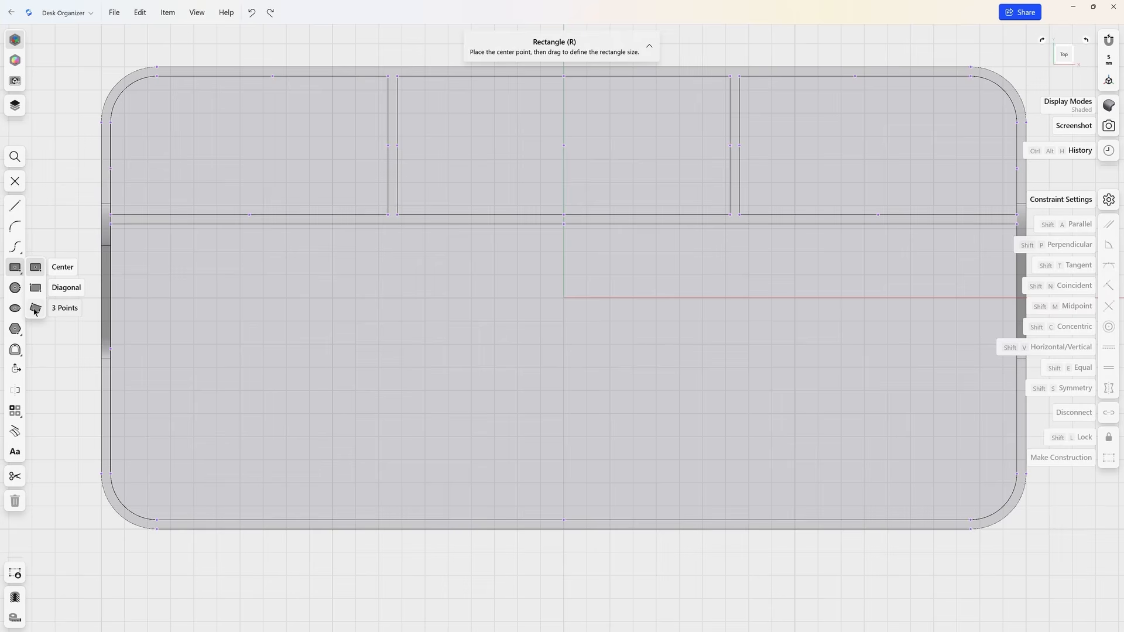
{"action": "left_click", "coordinate": [33, 269]}
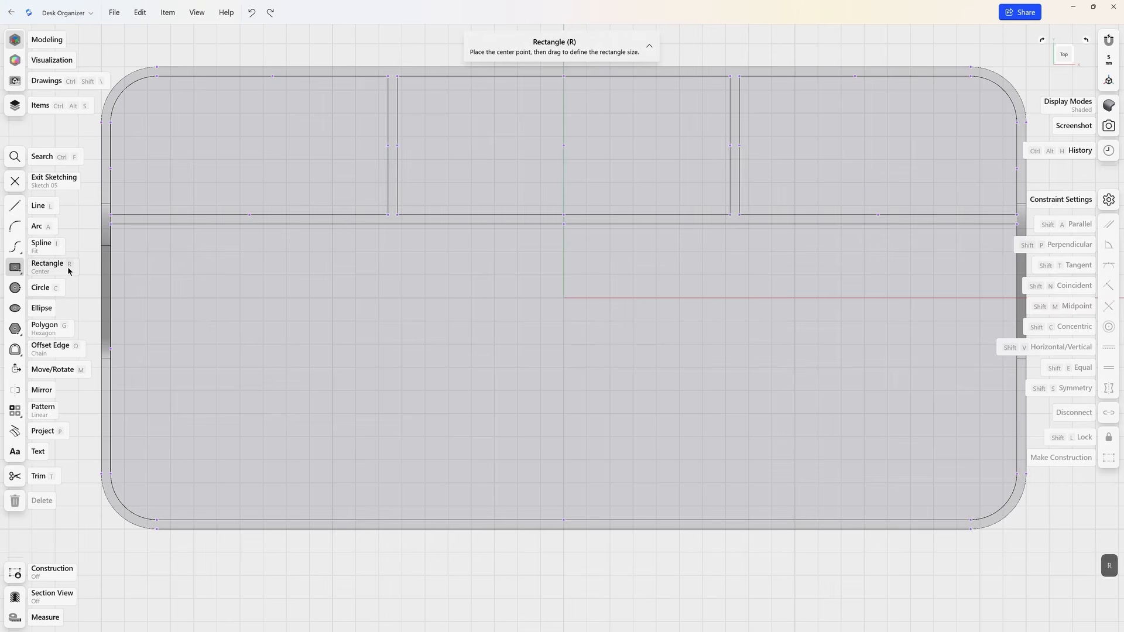
{"action": "left_click", "coordinate": [561, 368]}
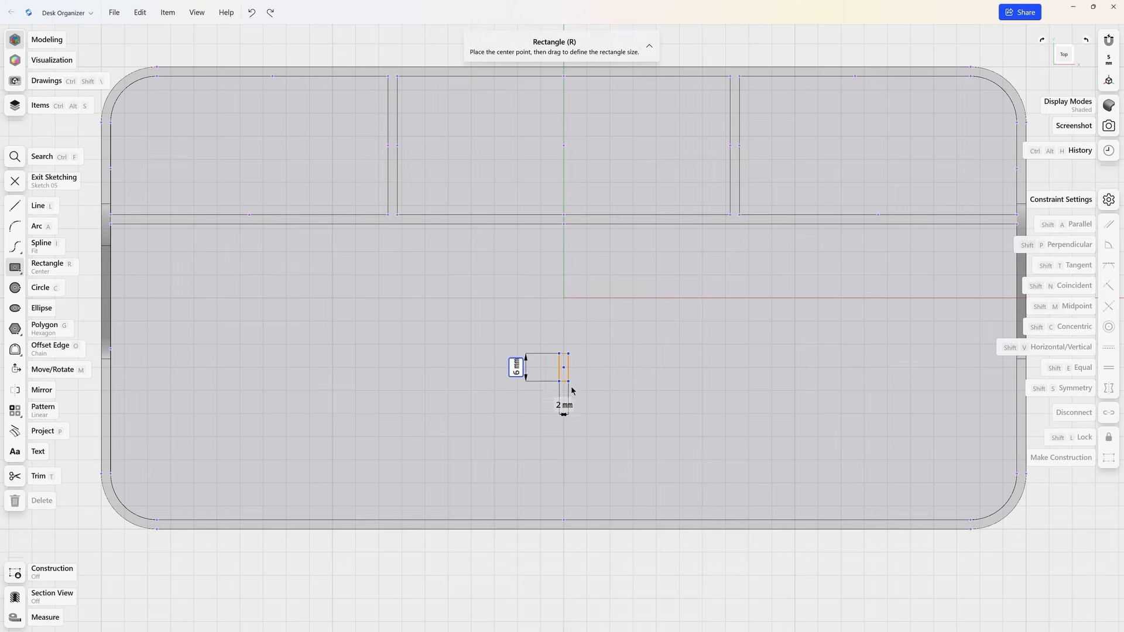
{"action": "left_click", "coordinate": [577, 416]}
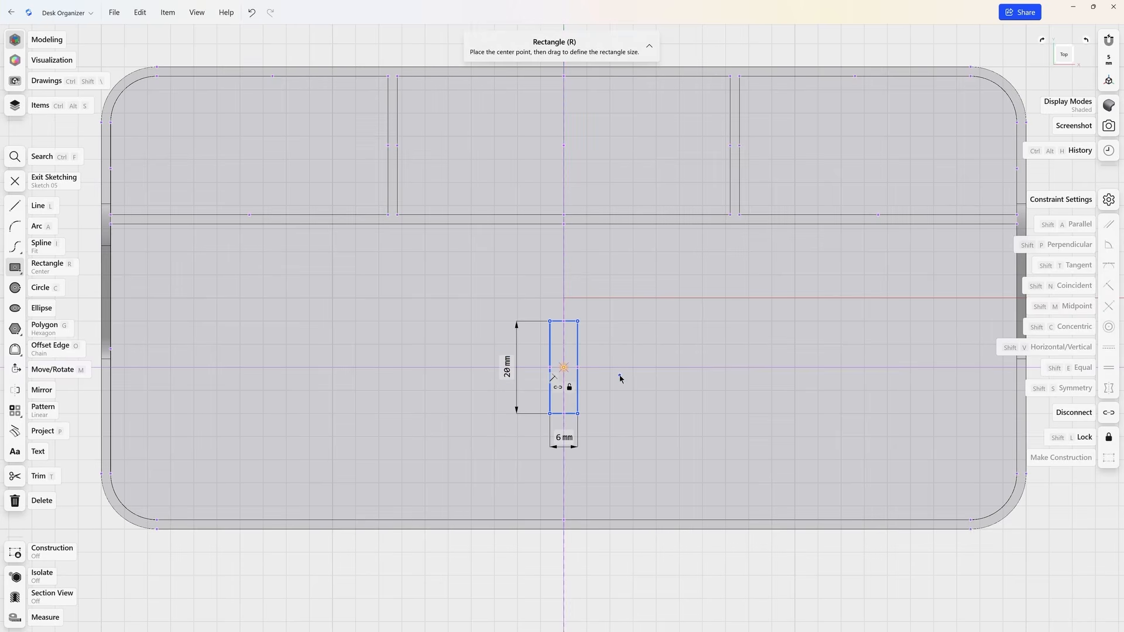
Stretch the rectangle from the long divider to the front inner wall and constrain its long side to be vertical
{"action": "left_click_drag", "start_coordinate": [578, 321], "coordinate": [578, 226]}
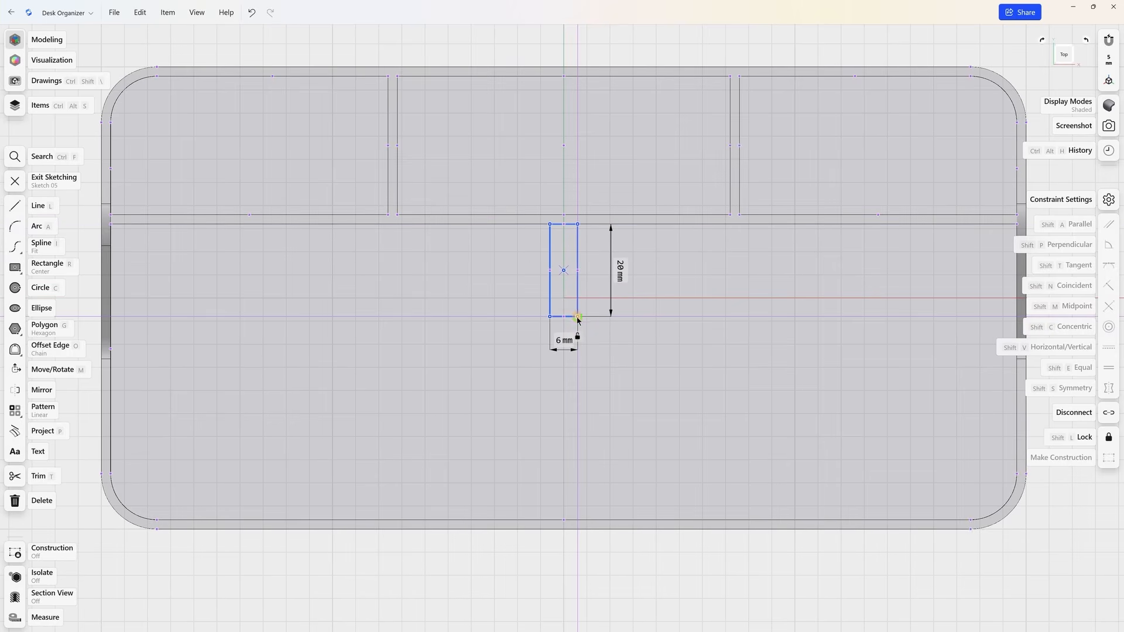
{"action": "left_click_drag", "start_coordinate": [577, 316], "coordinate": [587, 521]}
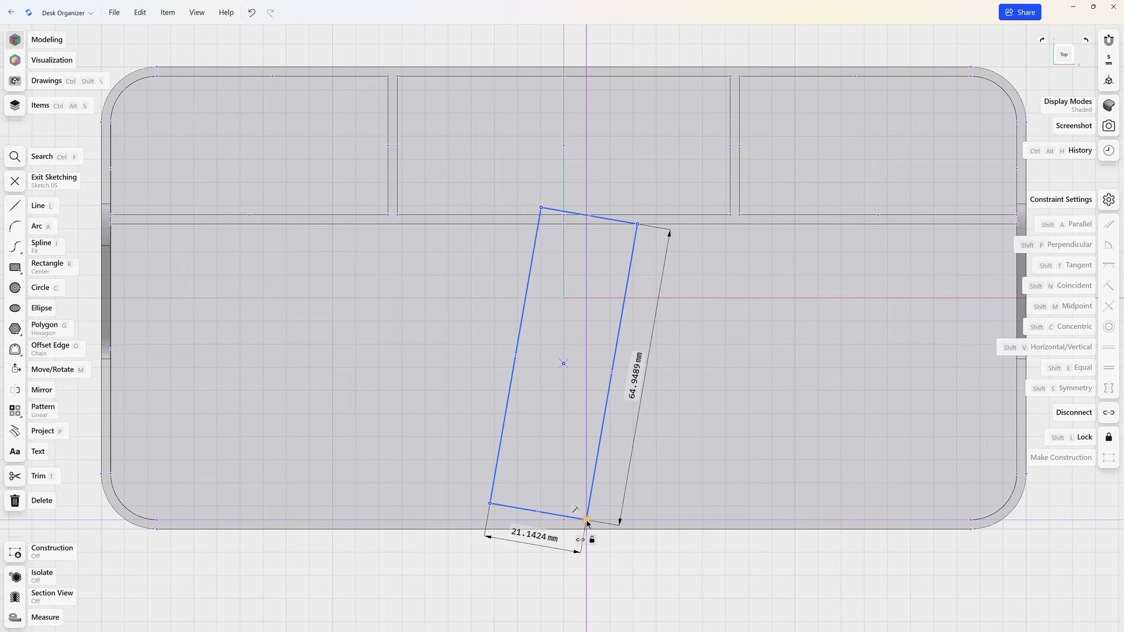
{"action": "left_click", "coordinate": [602, 434]}
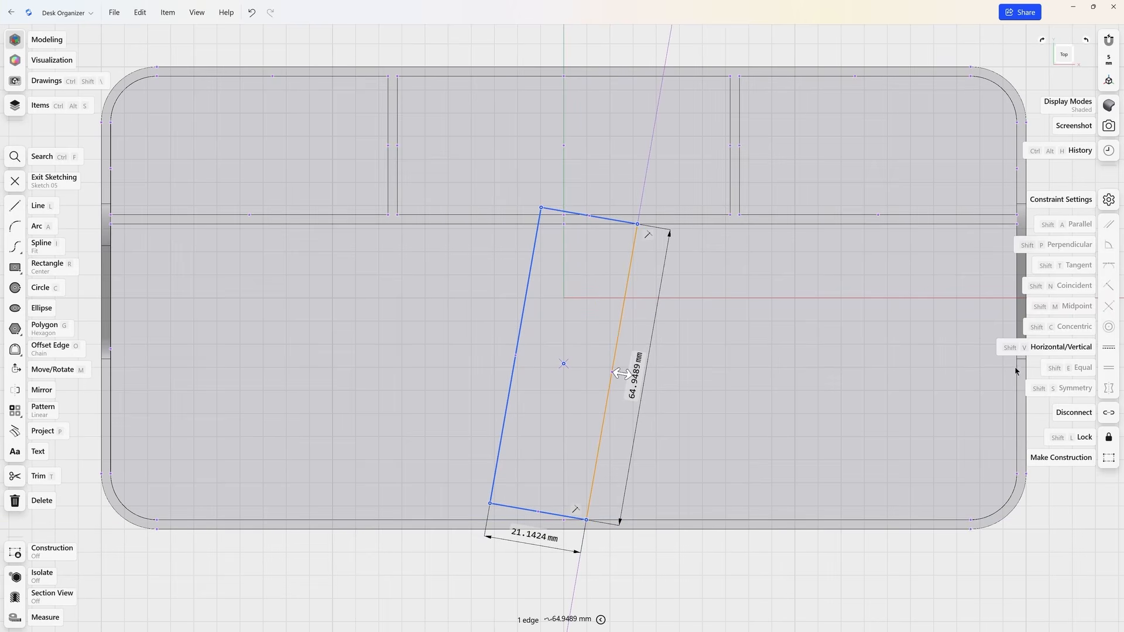
{"action": "left_click", "coordinate": [1108, 351]}
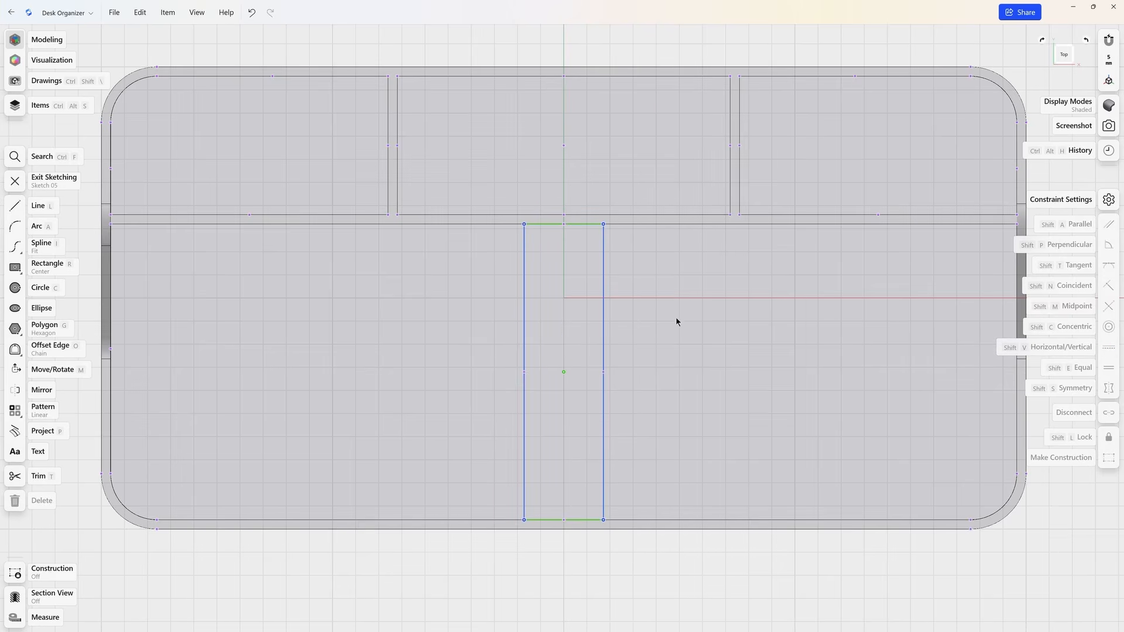
Set the width between the rectangle's two long sides to 2 mm and exit the sketch
{"action": "left_click", "coordinate": [603, 322]}
{"action": "left_click", "coordinate": [525, 331]}
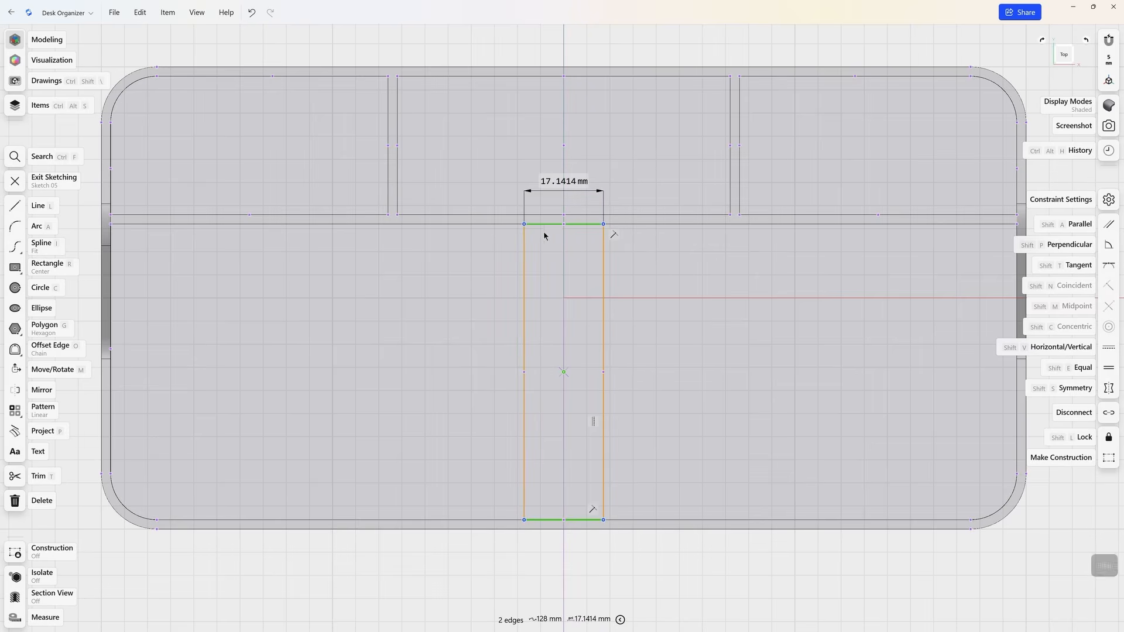
{"action": "left_click", "coordinate": [559, 183]}
{"action": "type", "text": "2"}
{"action": "key", "text": "Return"}
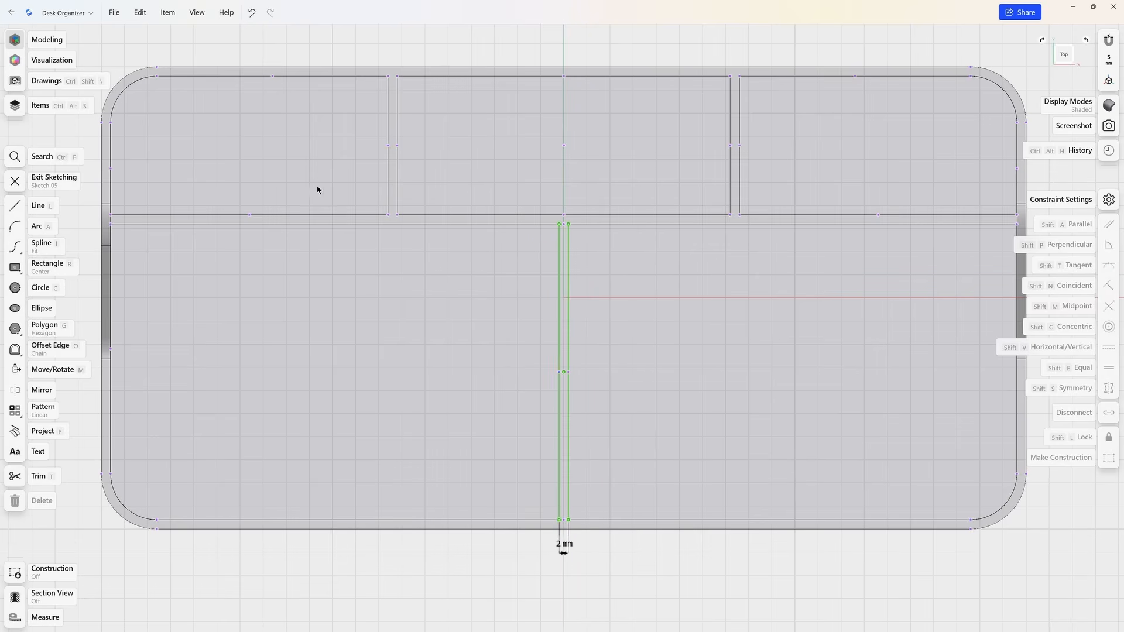
{"action": "left_click", "coordinate": [15, 184]}
{"action": "left_click", "coordinate": [161, 278]}
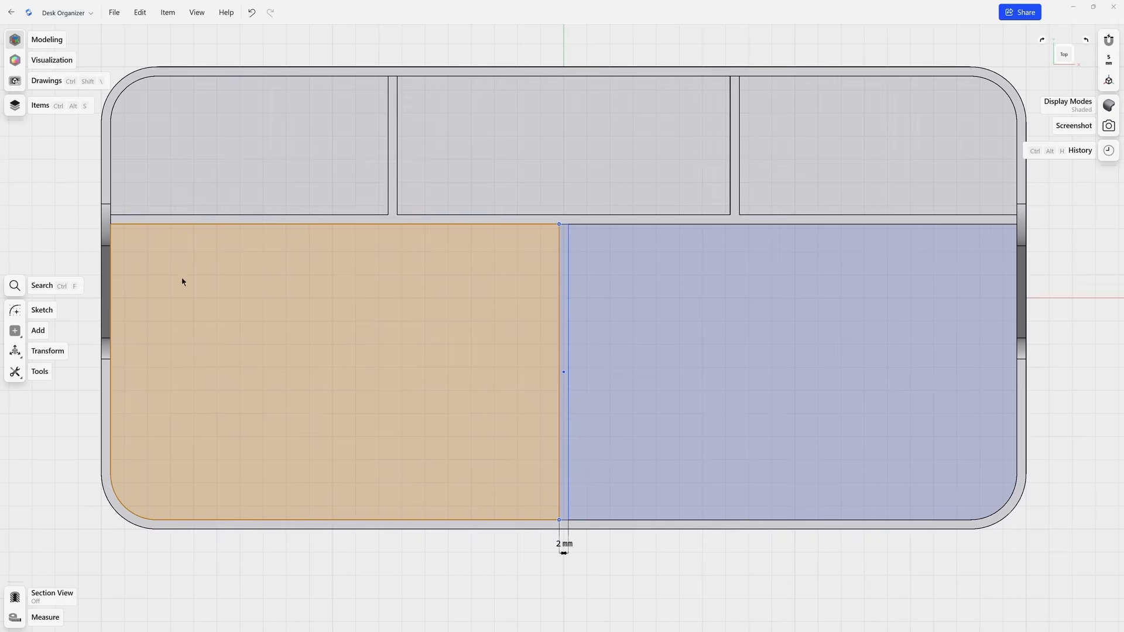
Extrude the narrow front divider profile 20 mm up from the compartment floor
{"action": "right_click_drag", "start_coordinate": [465, 314], "coordinate": [512, 252]}
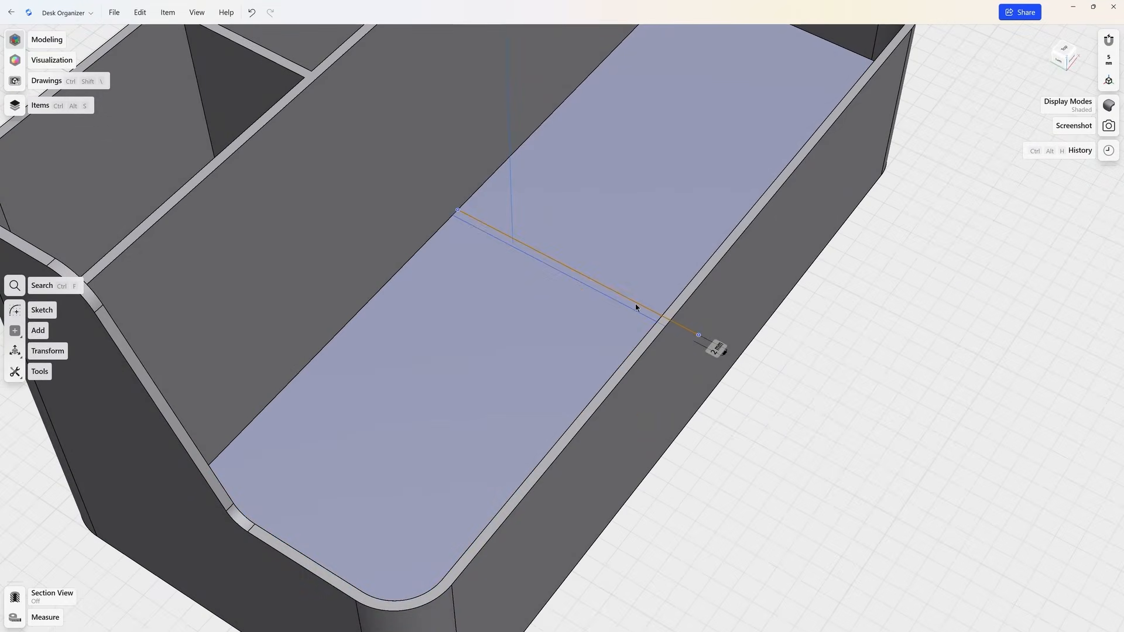
{"action": "scroll", "coordinate": [635, 303], "scroll_direction": "up", "scroll_amount": 5}
{"action": "left_click", "coordinate": [637, 310]}
{"action": "left_click_drag", "start_coordinate": [639, 313], "coordinate": [644, 168]}
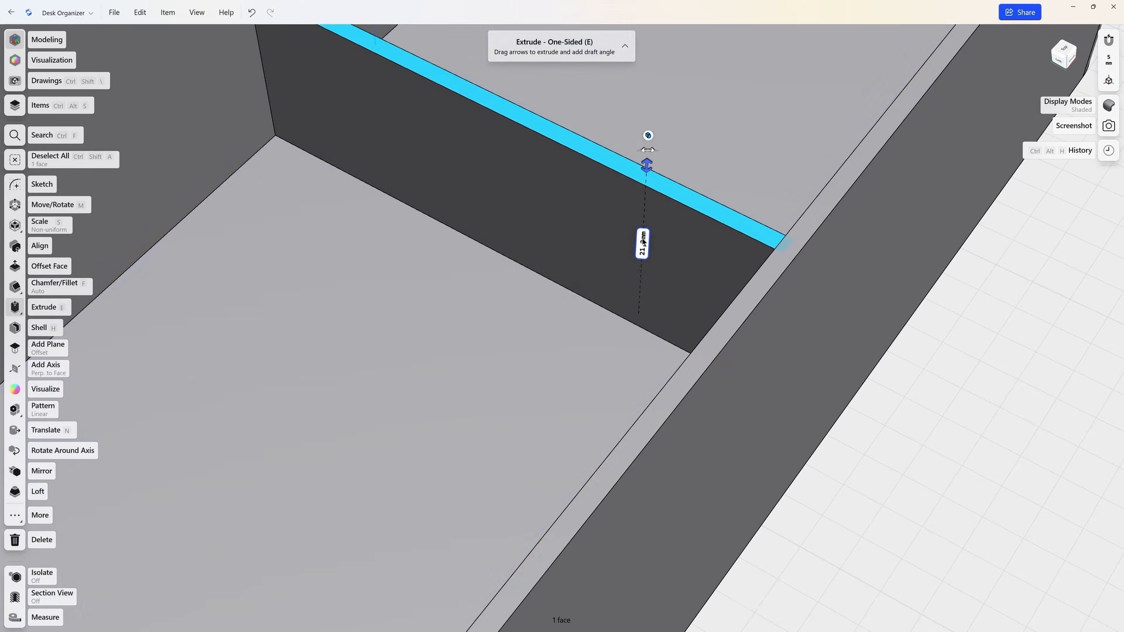
{"action": "left_click", "coordinate": [643, 241]}
{"action": "type", "text": "20"}
{"action": "key", "text": "Return"}
{"action": "scroll", "coordinate": [642, 243], "scroll_direction": "down", "scroll_amount": 4}
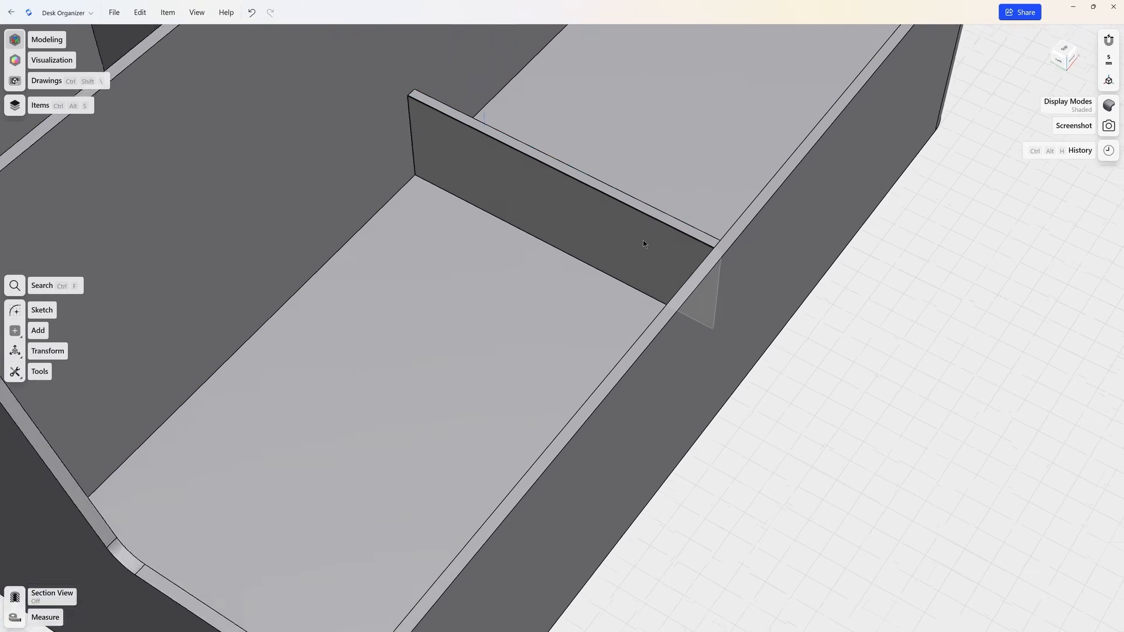
Sketch a diagonal rectangle about 80 by 10 mm low on the organizer's outer left side, ending at the front edge
{"action": "scroll", "coordinate": [643, 240], "scroll_direction": "down", "scroll_amount": 6}
{"action": "middle_click_drag", "start_coordinate": [643, 240], "coordinate": [667, 323]}
{"action": "right_click_drag", "start_coordinate": [668, 323], "coordinate": [634, 303]}
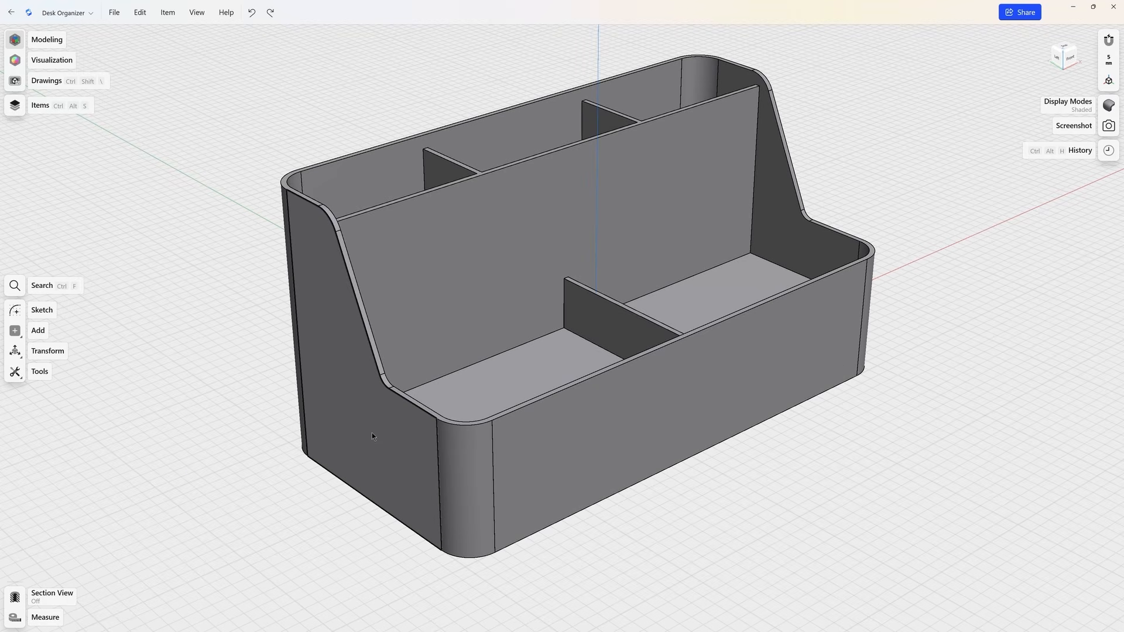
{"action": "key", "text": "l"}
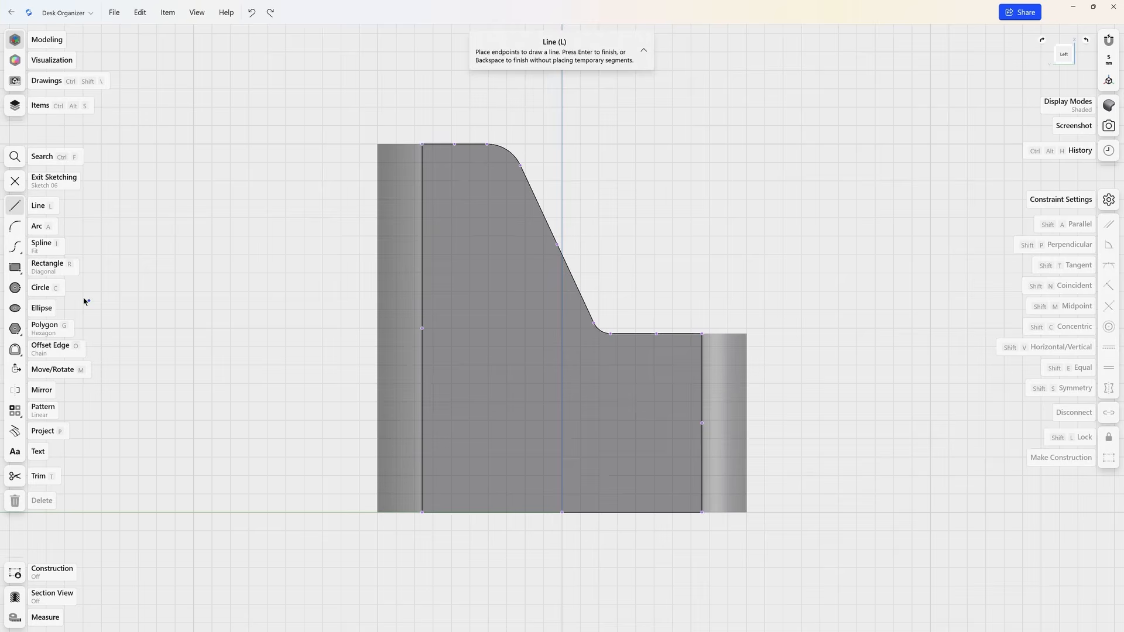
{"action": "left_click", "coordinate": [17, 269]}
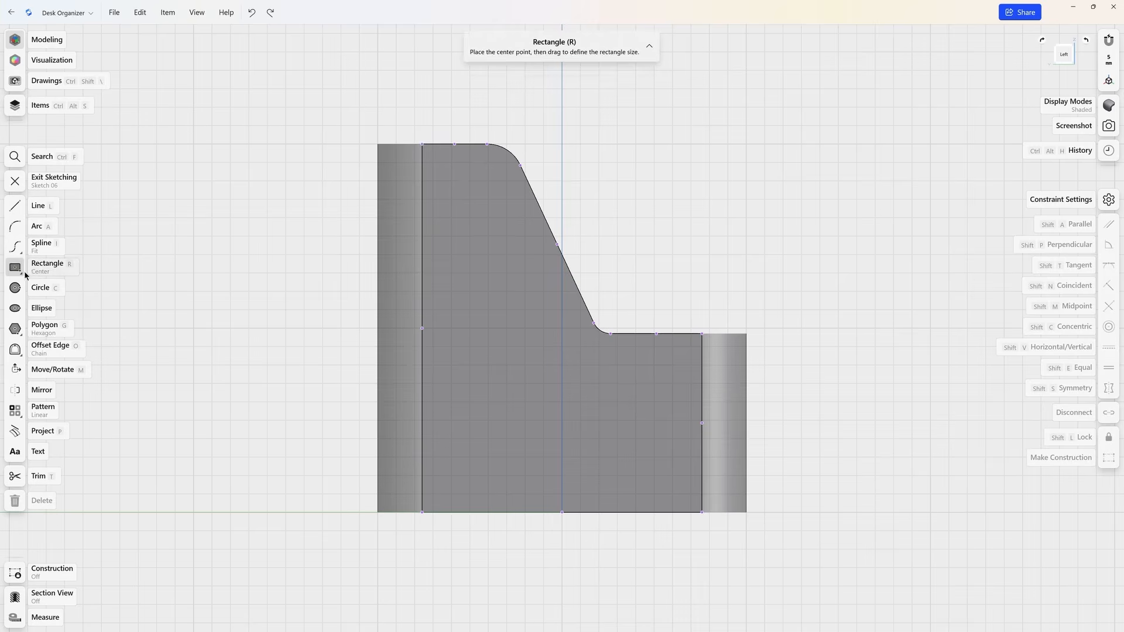
{"action": "left_click", "coordinate": [451, 457]}
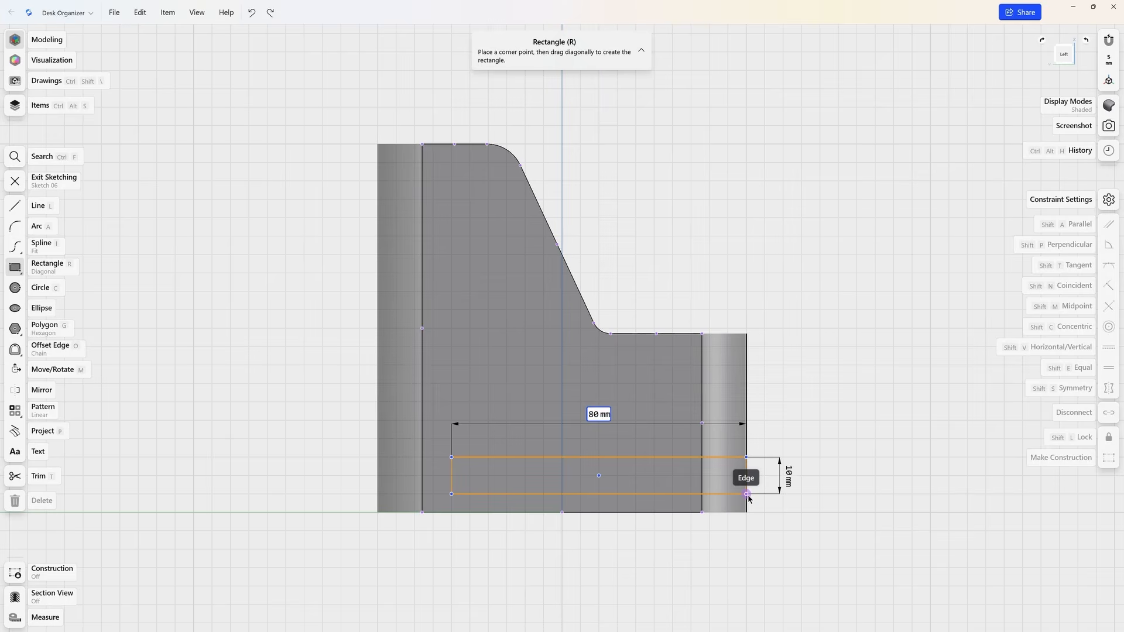
{"action": "left_click", "coordinate": [747, 495]}
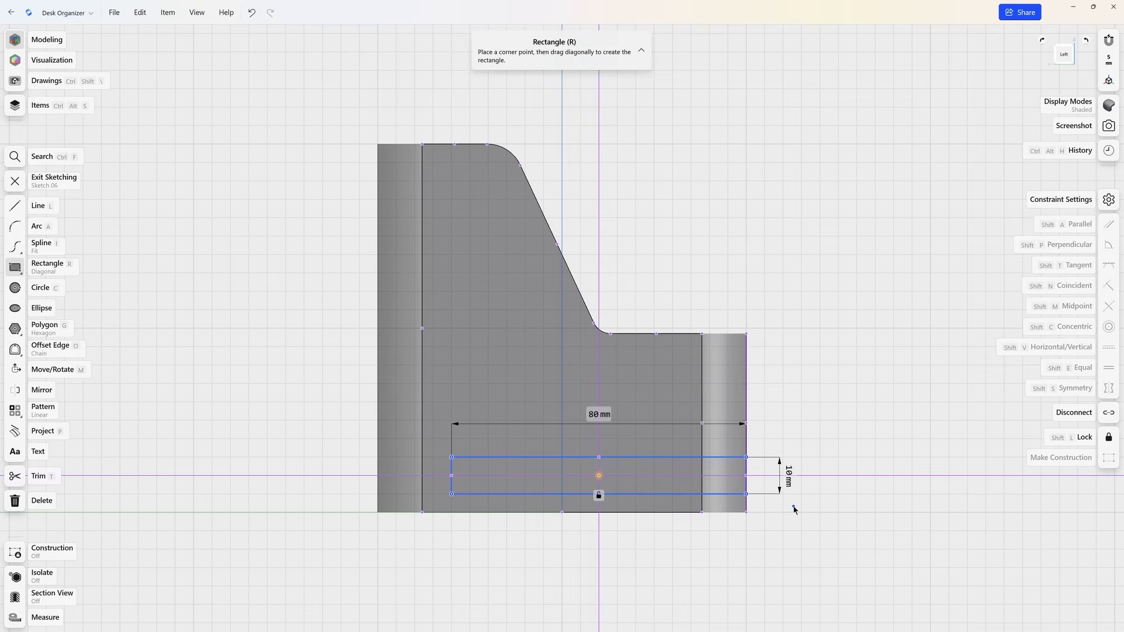
Fix the distance from the organizer's front edge to the rectangle's rear side at 80 mm
{"action": "key", "text": "Escape"}
{"action": "left_click", "coordinate": [746, 470]}
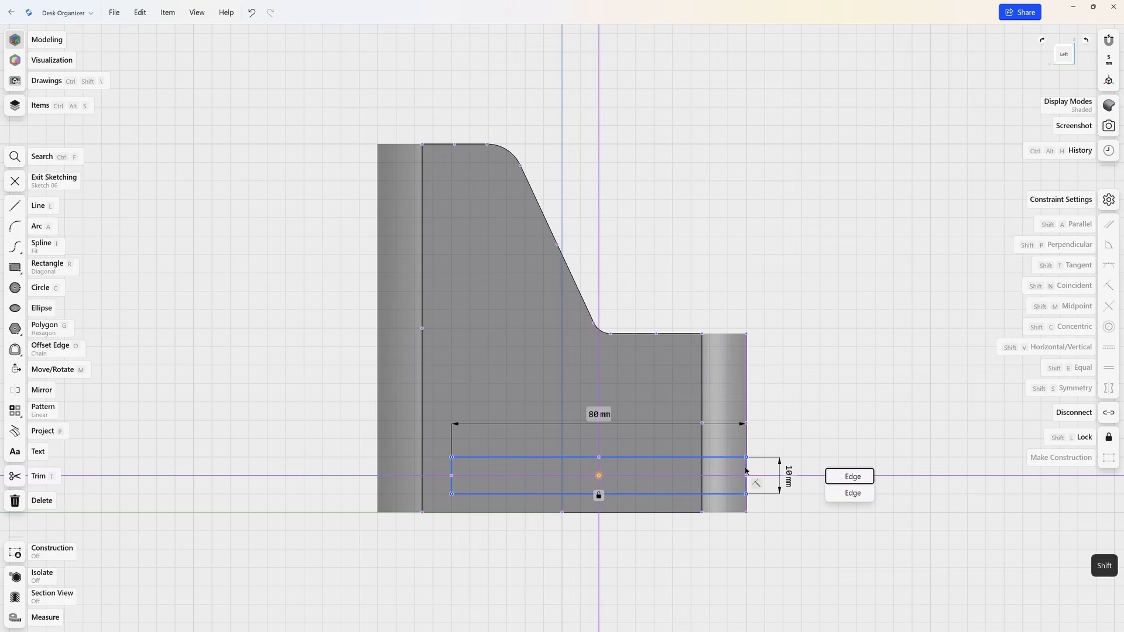
{"action": "left_click", "coordinate": [842, 479]}
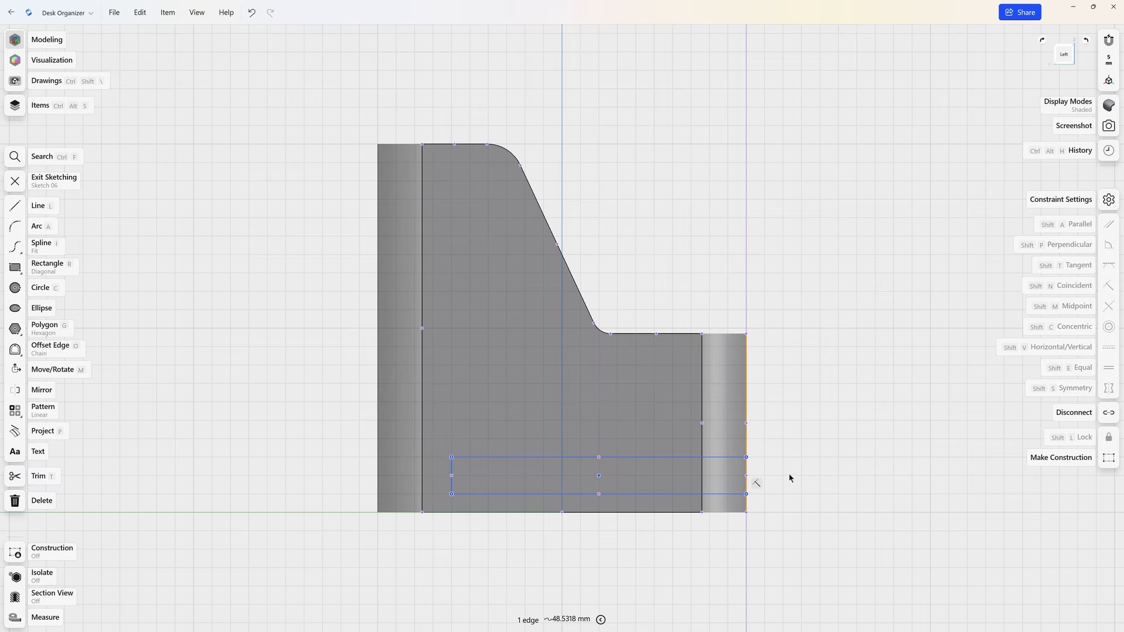
{"action": "key", "text": "shift"}
{"action": "left_click", "coordinate": [451, 469], "text": "shift"}
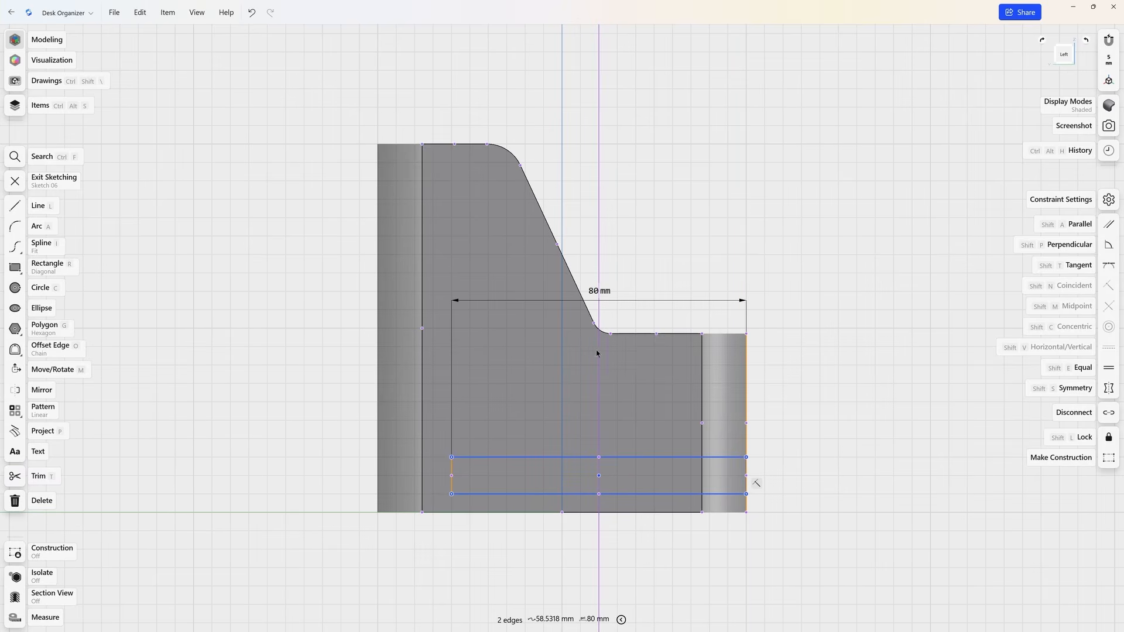
{"action": "left_click", "coordinate": [593, 293]}
{"action": "key", "text": "Return"}
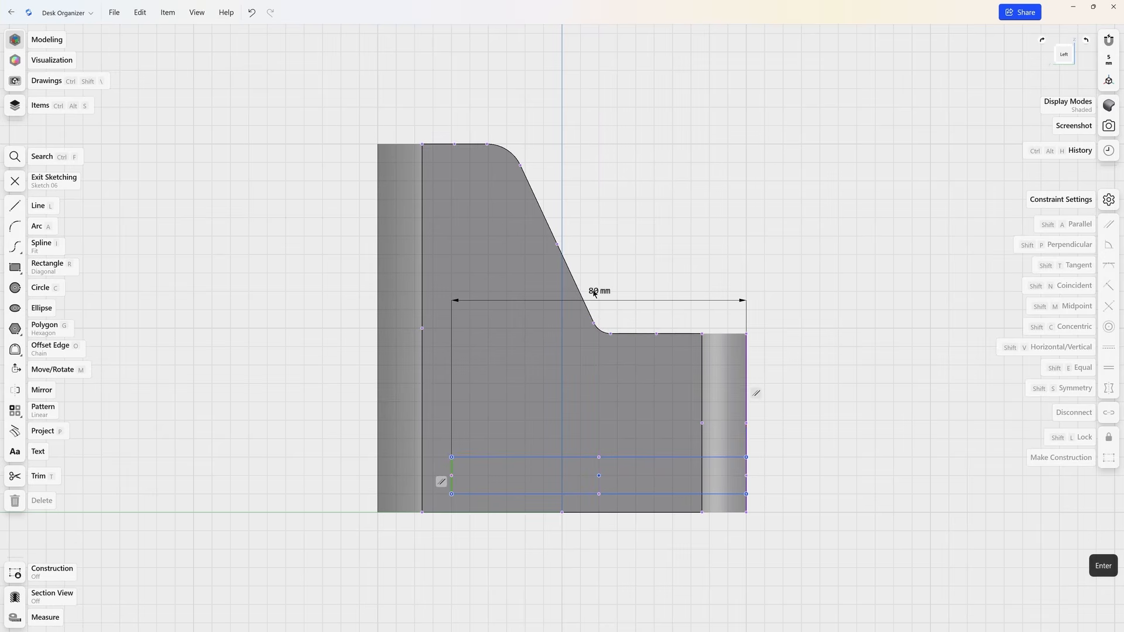
Set the rectangle's height to 10 mm between its two long sides
{"action": "left_click", "coordinate": [523, 494]}
{"action": "left_click", "coordinate": [521, 457], "text": "shift"}
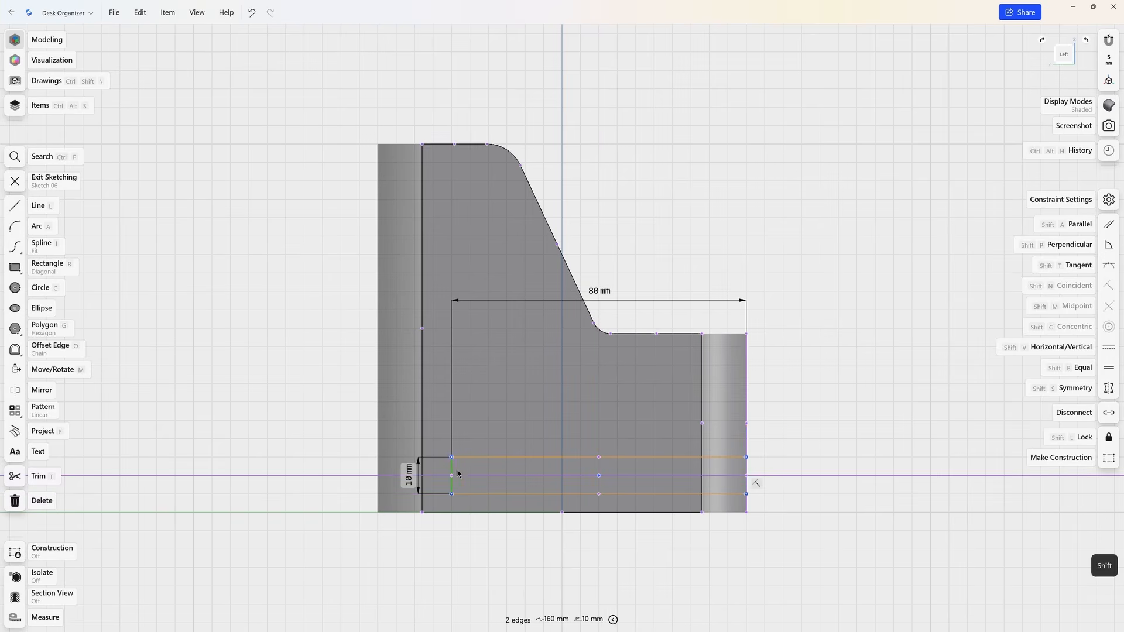
{"action": "left_click", "coordinate": [408, 476]}
{"action": "type", "text": "10"}
{"action": "key", "text": "Return"}
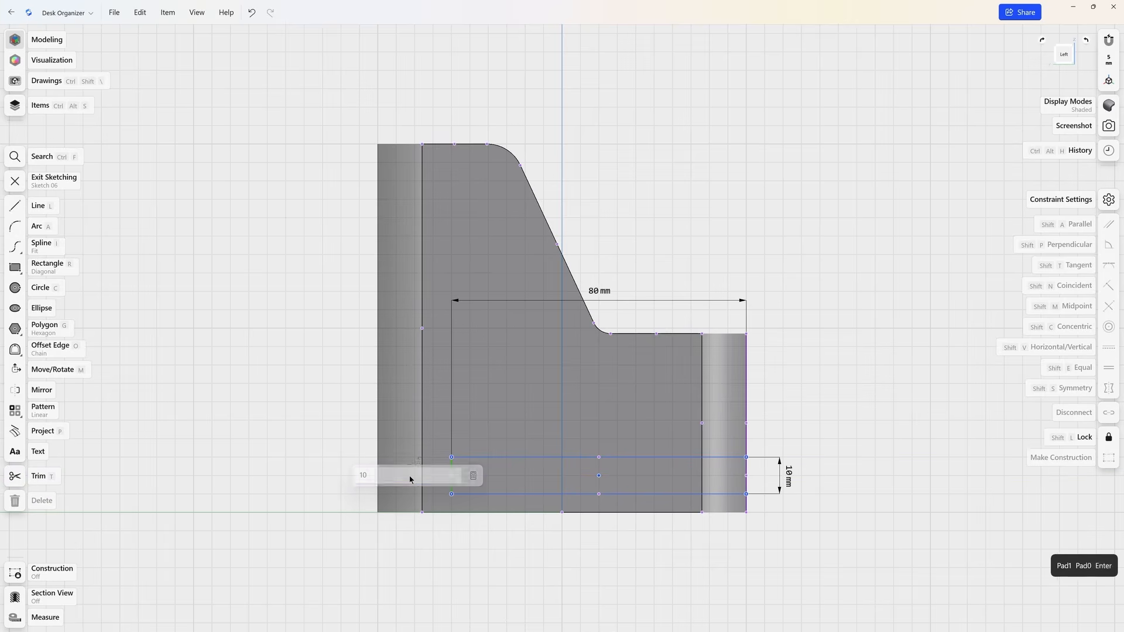
Set the rectangle's lower side 7 mm above the organizer's bottom edge
{"action": "left_click", "coordinate": [663, 514]}
{"action": "left_click", "coordinate": [681, 494], "text": "shift"}
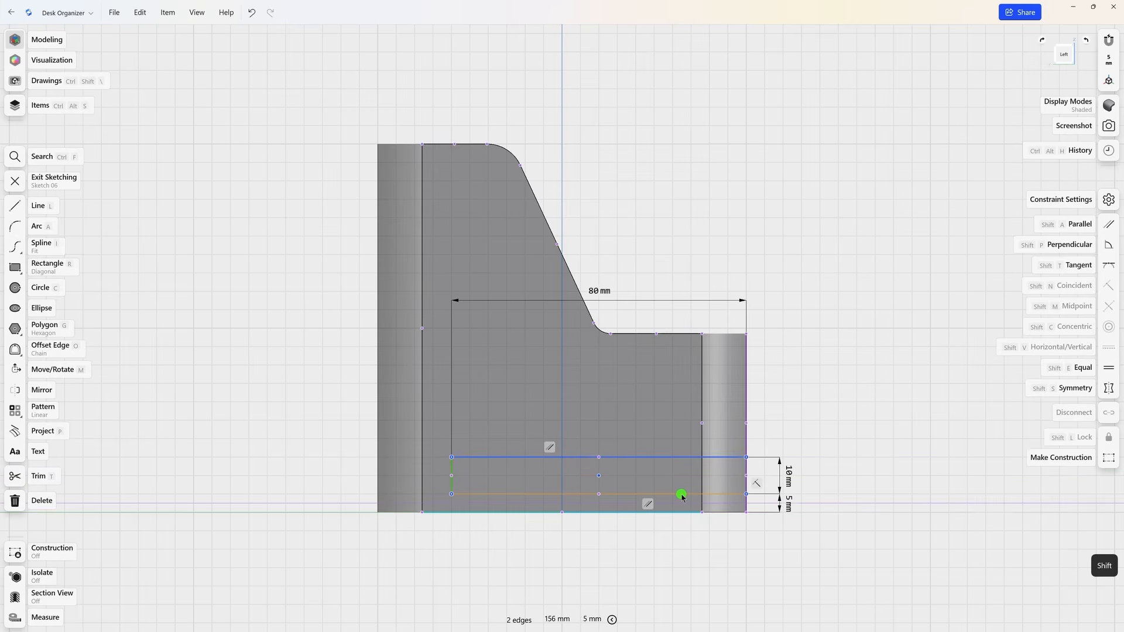
{"action": "left_click", "coordinate": [788, 503]}
{"action": "type", "text": "7"}
{"action": "key", "text": "Return"}
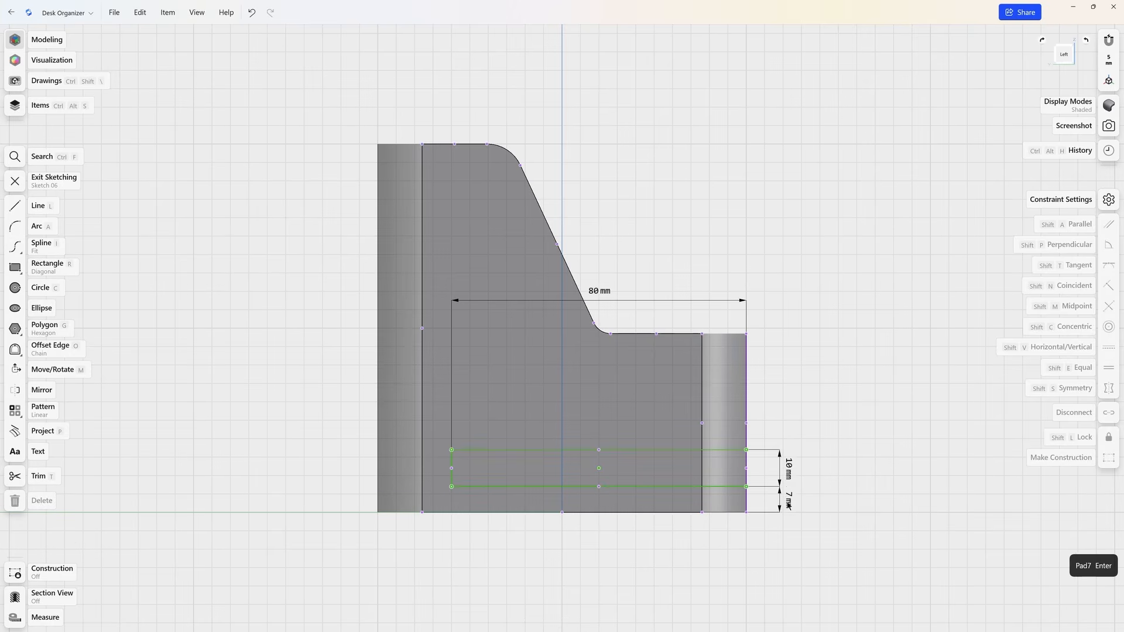
Finish the sketch and extrude both regions of the side rectangle 180 mm into the organizer as a slot cut
{"action": "left_click", "coordinate": [17, 180]}
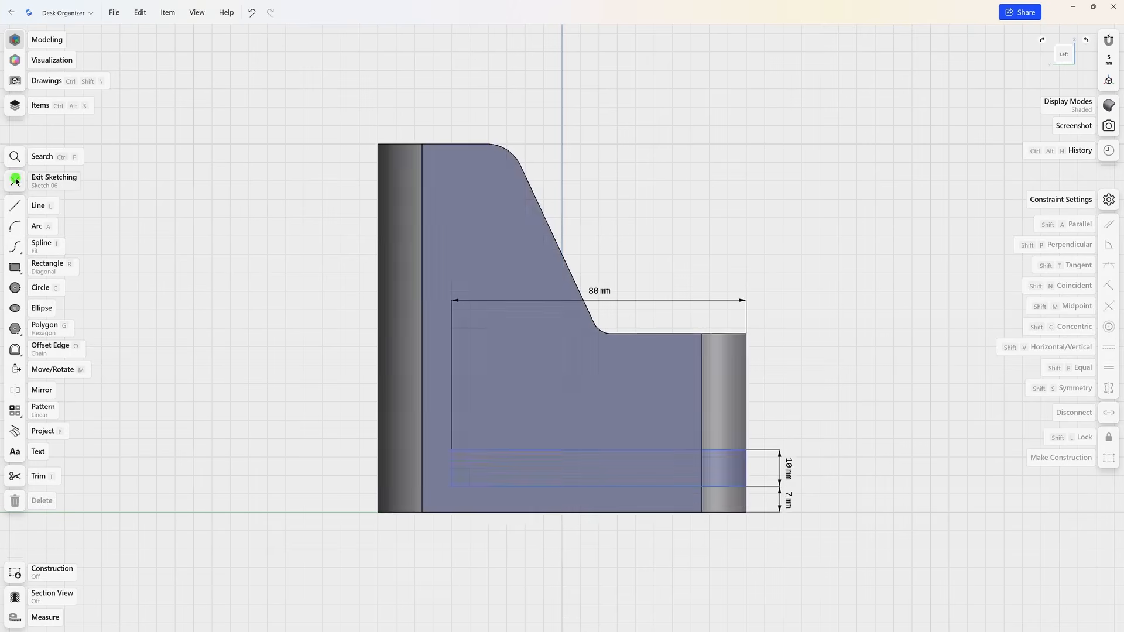
{"action": "right_click_drag", "start_coordinate": [484, 326], "coordinate": [439, 357]}
{"action": "middle_click_drag", "start_coordinate": [439, 357], "coordinate": [221, 326]}
{"action": "left_click", "coordinate": [313, 451]}
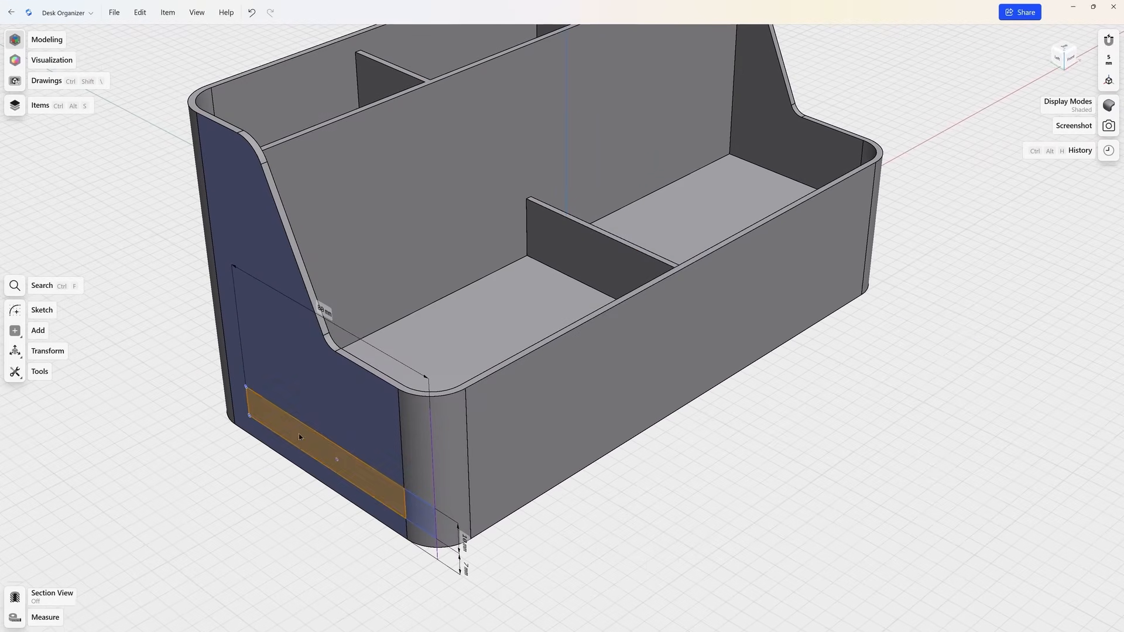
{"action": "left_click", "coordinate": [417, 518], "text": "shift"}
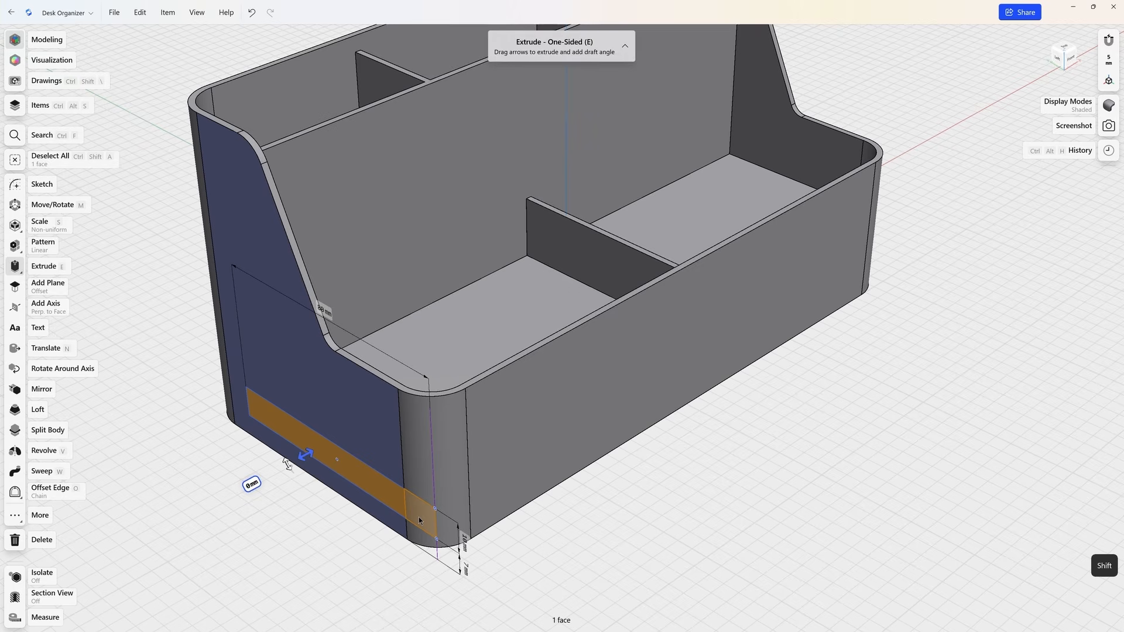
{"action": "left_click_drag", "start_coordinate": [414, 522], "coordinate": [838, 268]}
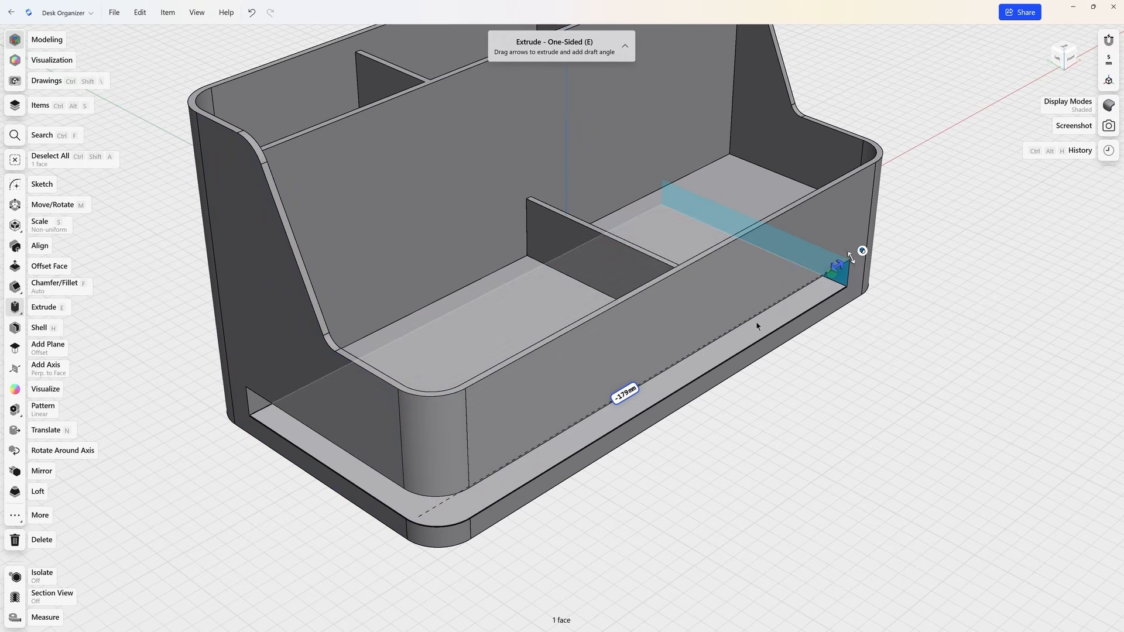
{"action": "left_click", "coordinate": [623, 389]}
{"action": "type", "text": "180"}
{"action": "key", "text": "Return"}
{"action": "left_click", "coordinate": [790, 421]}
Fillet the slot's end edges and the inner edges along its back with a 5 mm radius
{"action": "scroll", "coordinate": [872, 255], "scroll_direction": "up", "scroll_amount": 5}
{"action": "right_click_drag", "start_coordinate": [836, 345], "coordinate": [735, 317]}
{"action": "left_click", "coordinate": [829, 287]}
{"action": "left_click", "coordinate": [775, 335], "text": "shift"}
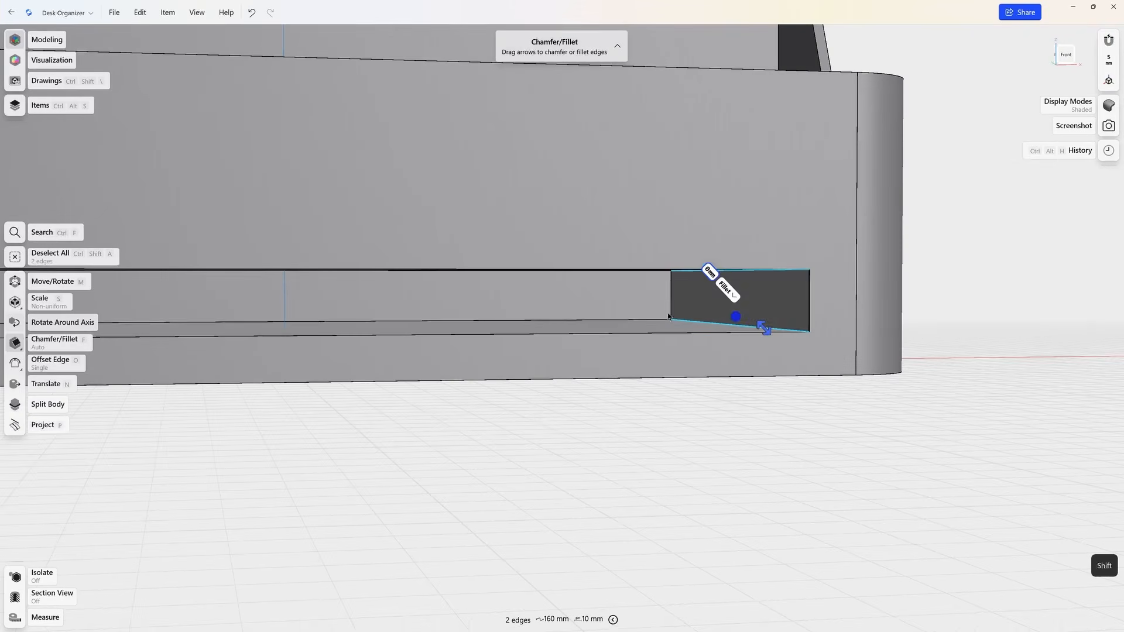
{"action": "left_click", "coordinate": [645, 320], "text": "shift"}
{"action": "left_click", "coordinate": [670, 300], "text": "shift"}
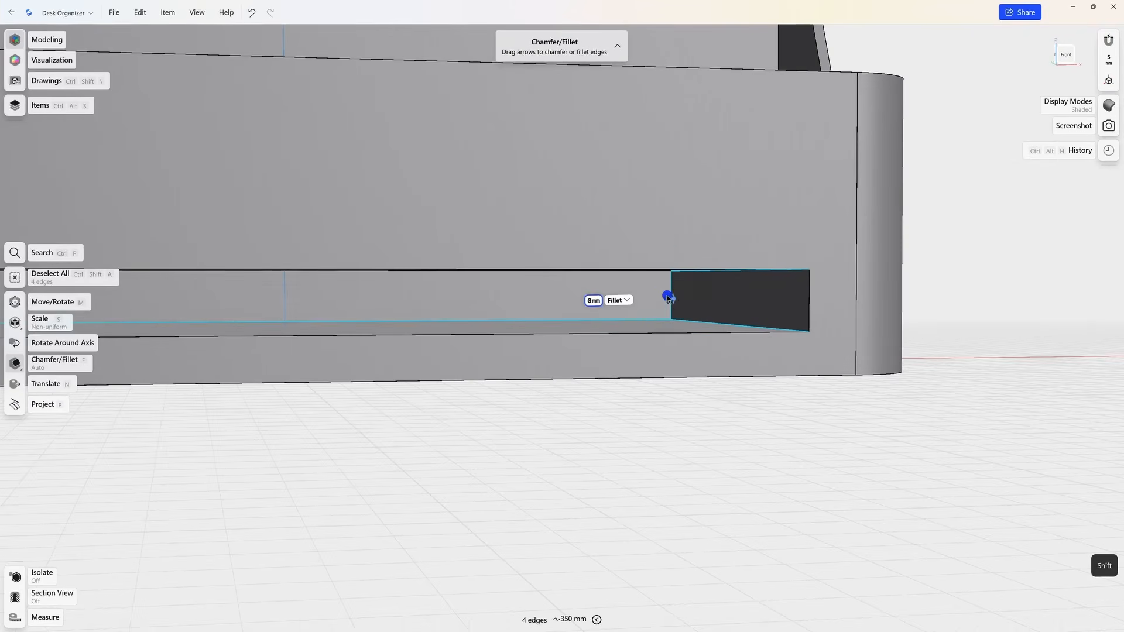
{"action": "right_click_drag", "start_coordinate": [670, 300], "coordinate": [656, 279]}
{"action": "left_click", "coordinate": [654, 272], "text": "shift"}
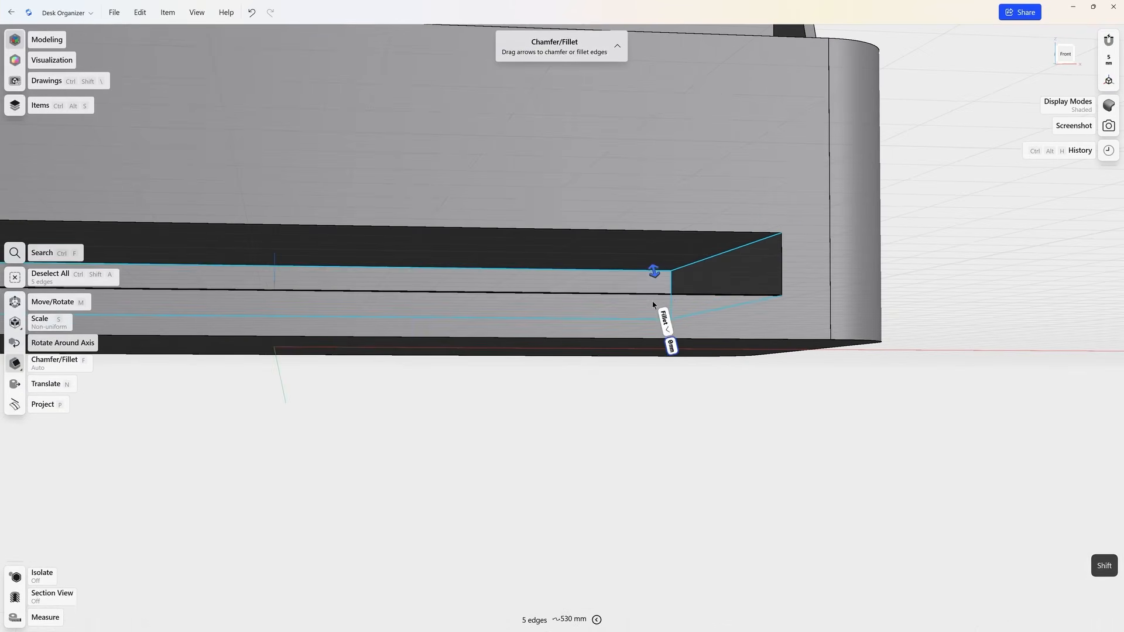
{"action": "left_click", "coordinate": [667, 337]}
{"action": "type", "text": "5"}
{"action": "key", "text": "Return"}
{"action": "left_click", "coordinate": [650, 395]}
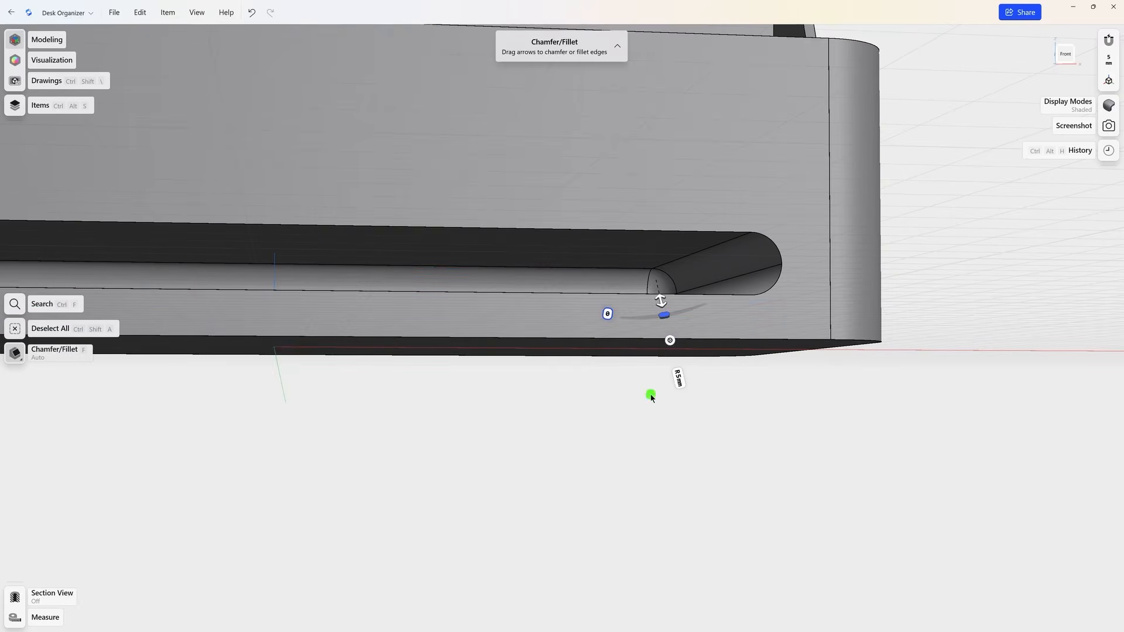
{"action": "scroll", "coordinate": [648, 399], "scroll_direction": "down", "scroll_amount": 5}
{"action": "scroll", "coordinate": [730, 445], "scroll_direction": "down", "scroll_amount": 5}
{"action": "right_click_drag", "start_coordinate": [619, 297], "coordinate": [583, 288]}
{"action": "scroll", "coordinate": [697, 421], "scroll_direction": "down", "scroll_amount": 10}
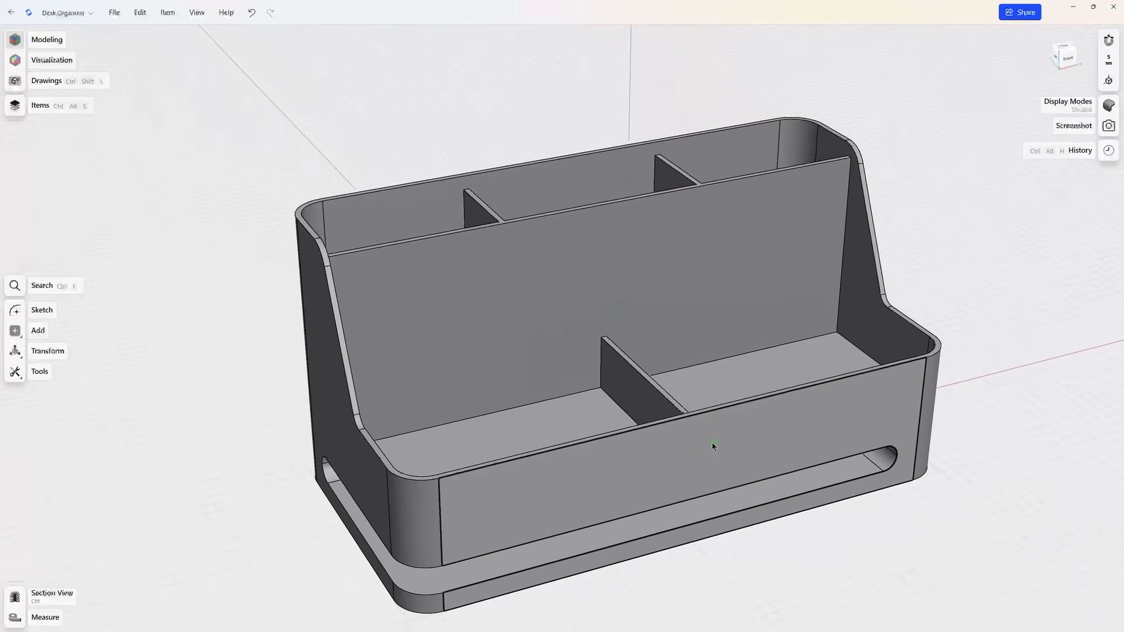
{"action": "left_click", "coordinate": [715, 448]}
{"action": "key", "text": "m"}
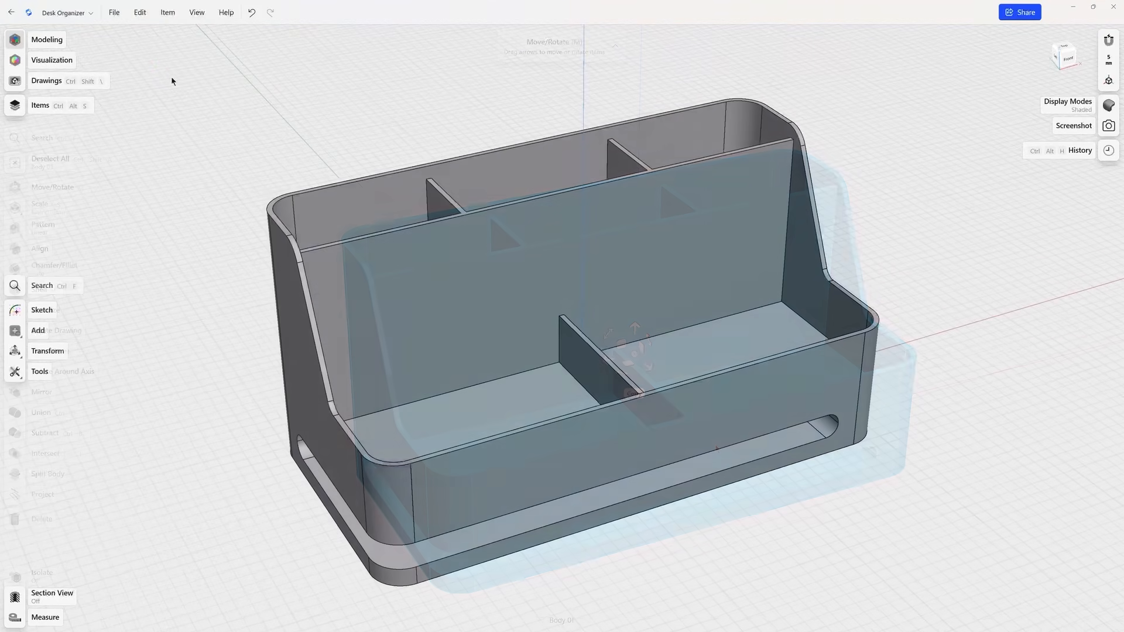
Area-select the whole organizer with the Edges filter and fillet the selected edges with a 1 mm radius
{"action": "left_click_drag", "start_coordinate": [171, 74], "coordinate": [1017, 607]}
{"action": "key", "text": "Tab"}
{"action": "key", "text": "Tab"}
{"action": "key", "text": "Tab"}
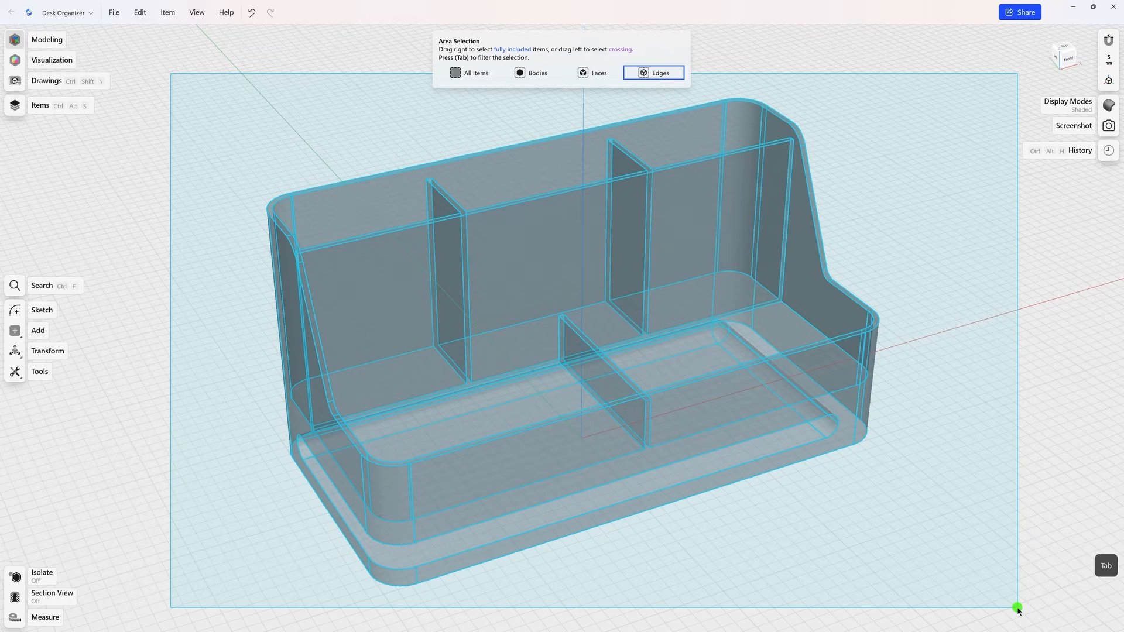
{"action": "left_click_drag", "start_coordinate": [1017, 607], "coordinate": [1017, 606]}
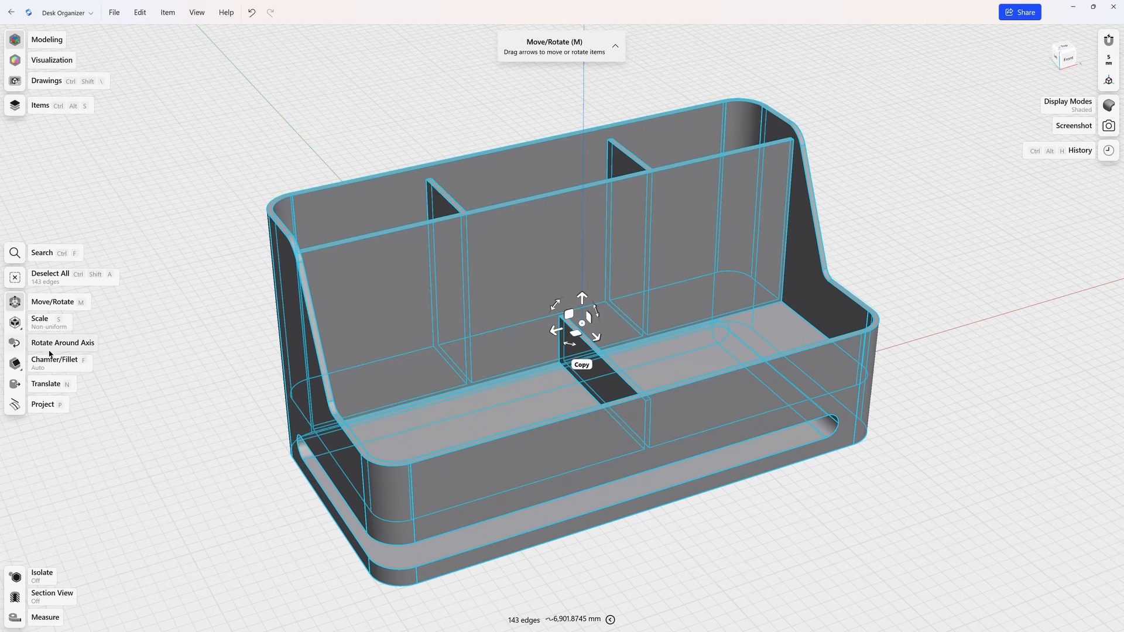
{"action": "left_click", "coordinate": [16, 364]}
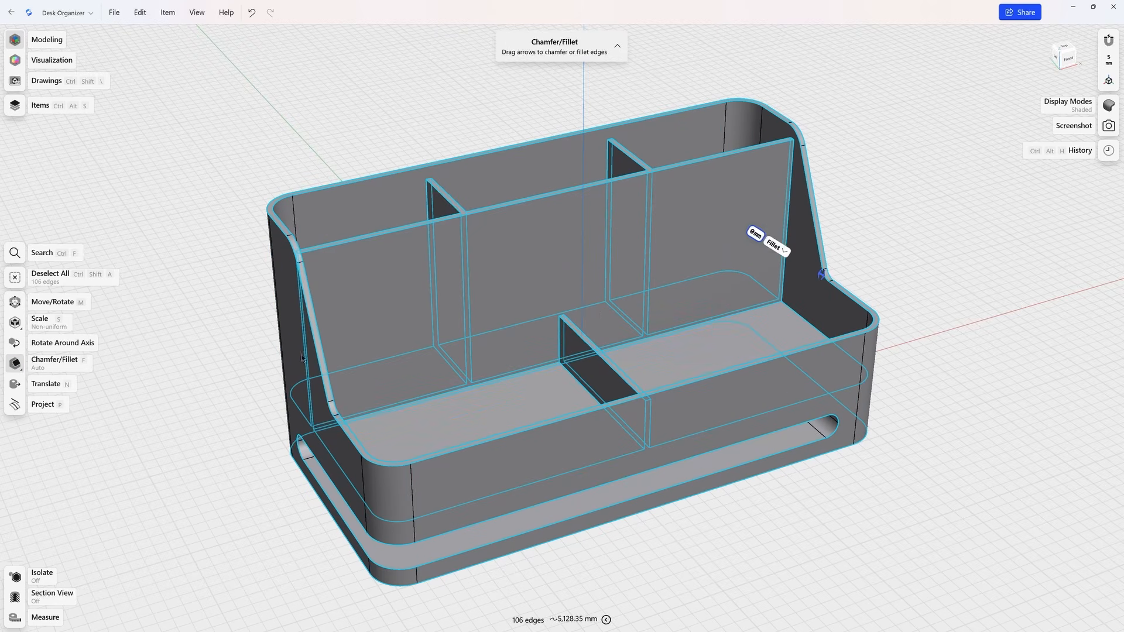
{"action": "left_click", "coordinate": [759, 234]}
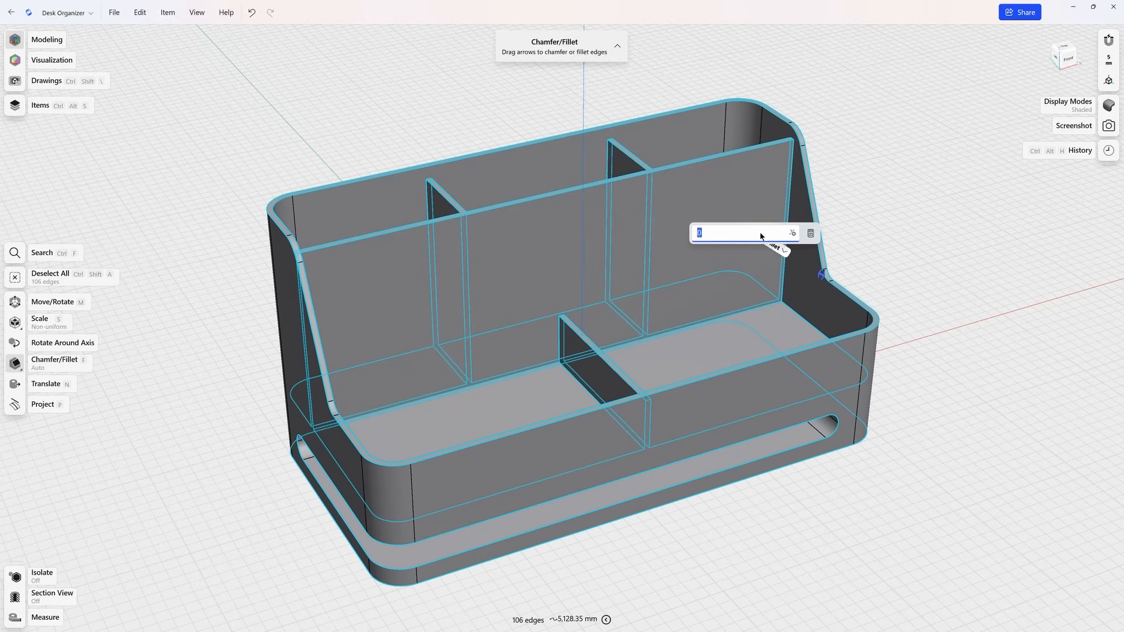
{"action": "type", "text": "1"}
{"action": "key", "text": "Return"}
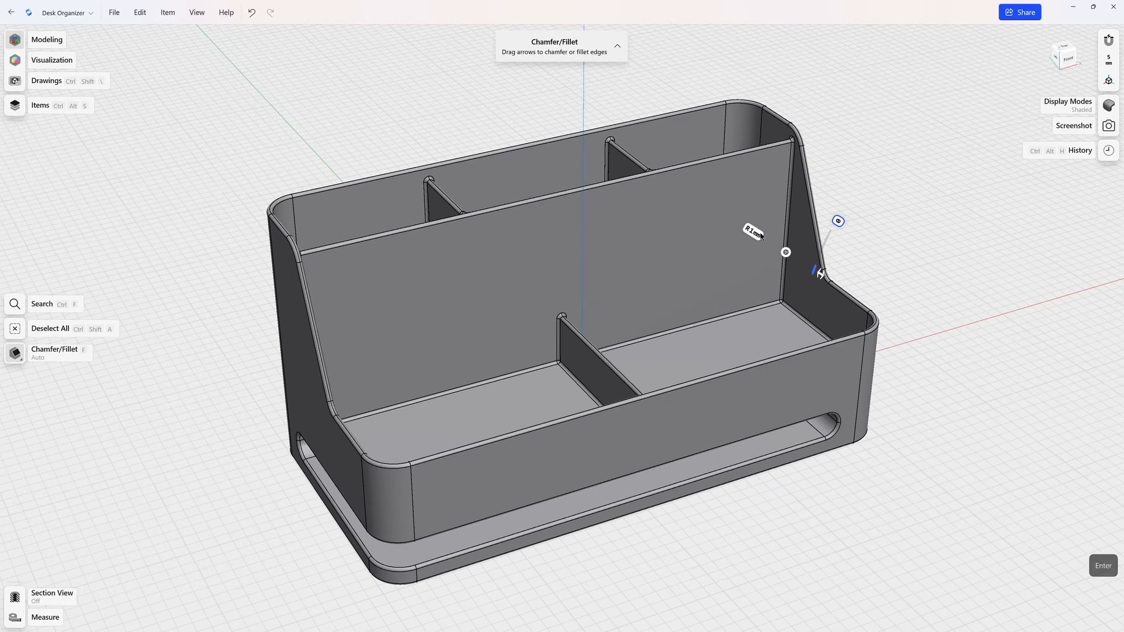
{"action": "left_click", "coordinate": [894, 202]}
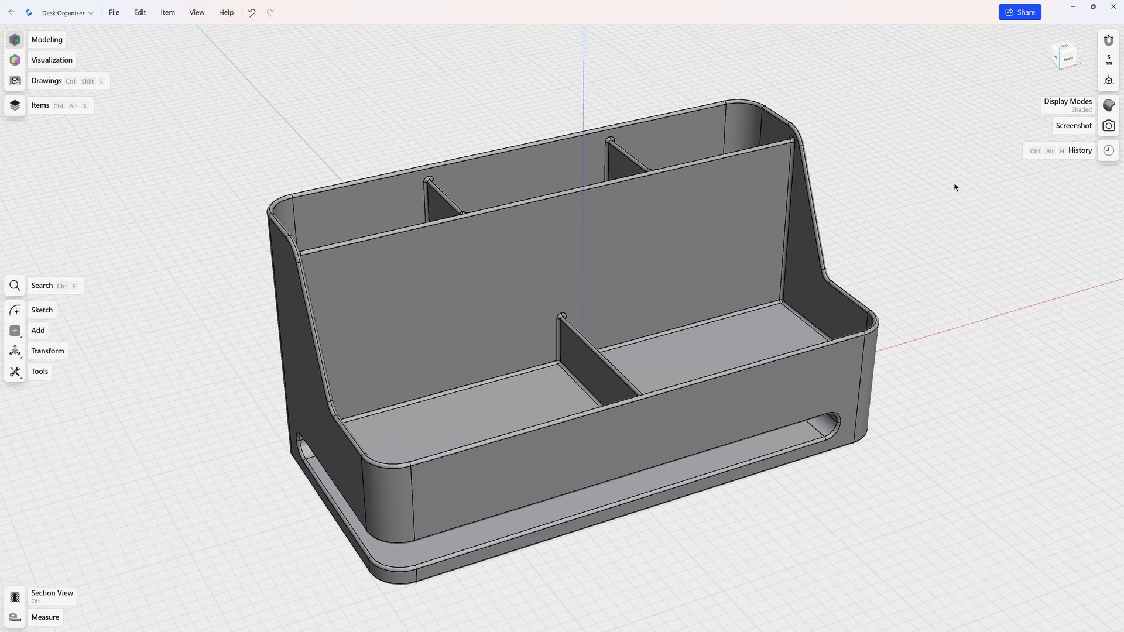
Set the radius of the last fillet, covering the whole organizer's edges, to 0.5 mm in the design history
{"action": "left_click", "coordinate": [1106, 151]}
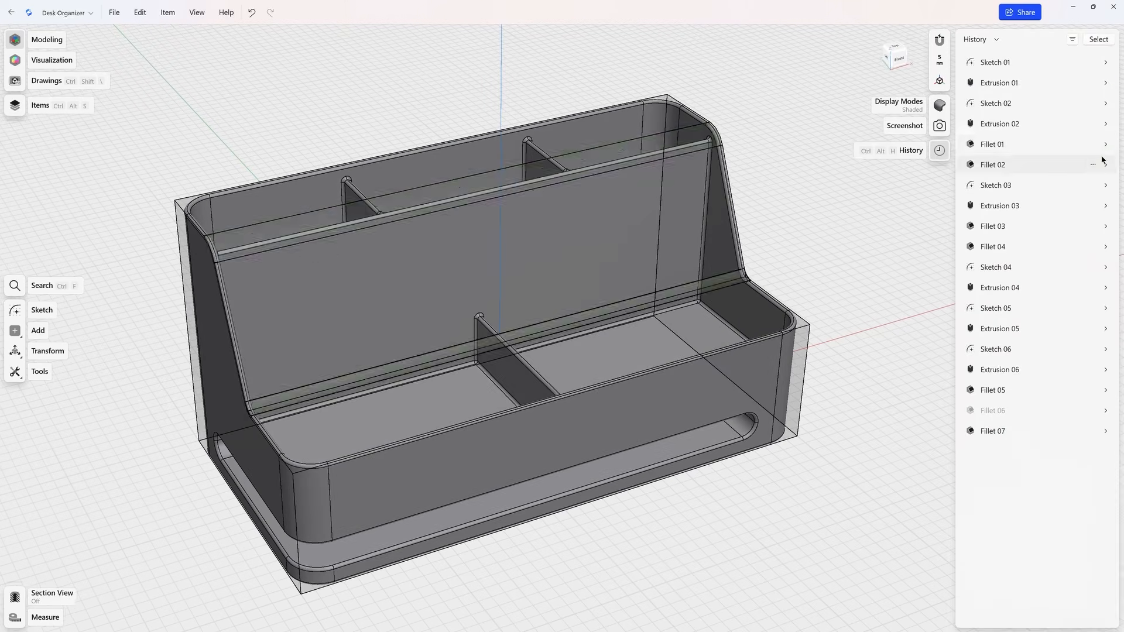
{"action": "left_click", "coordinate": [1105, 431]}
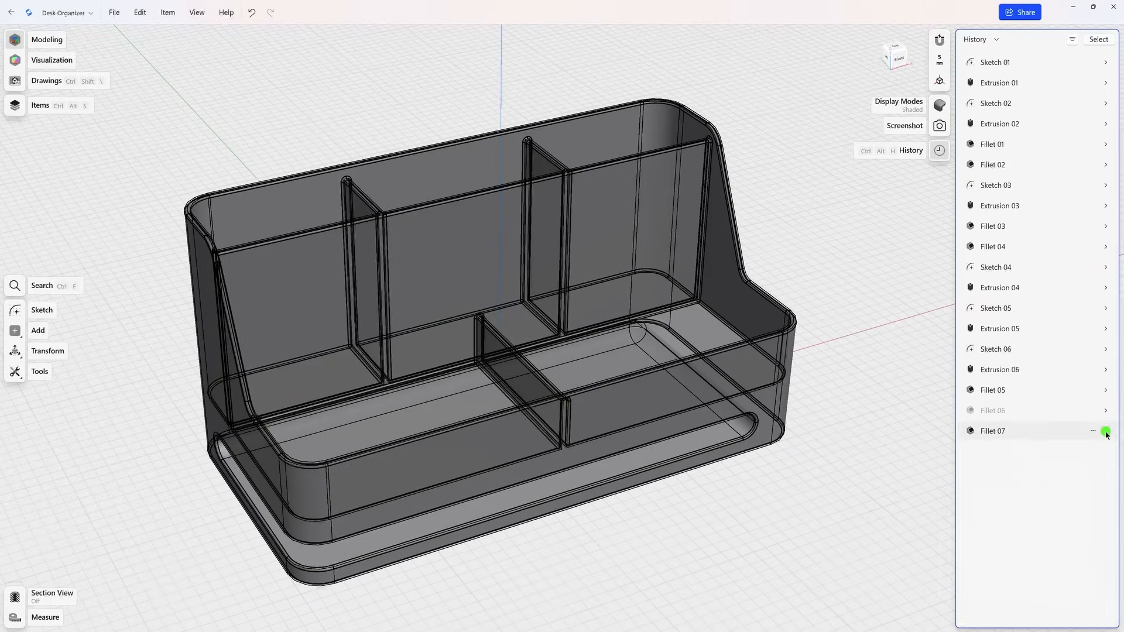
{"action": "type", "text": "0.5"}
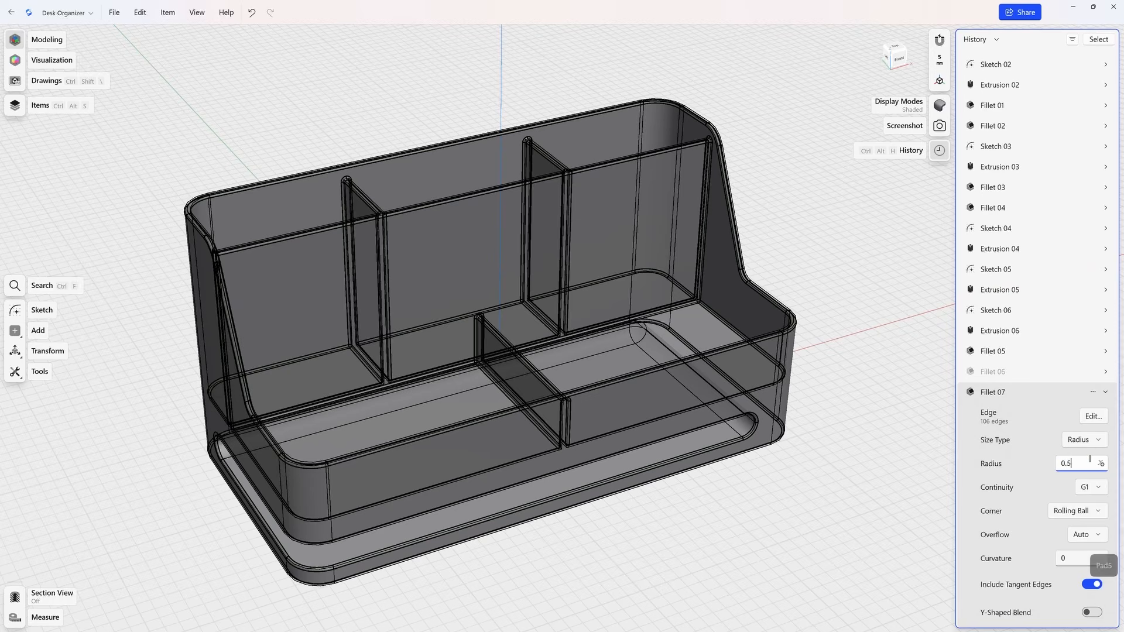
{"action": "key", "text": "Return"}
{"action": "left_click", "coordinate": [1105, 392]}
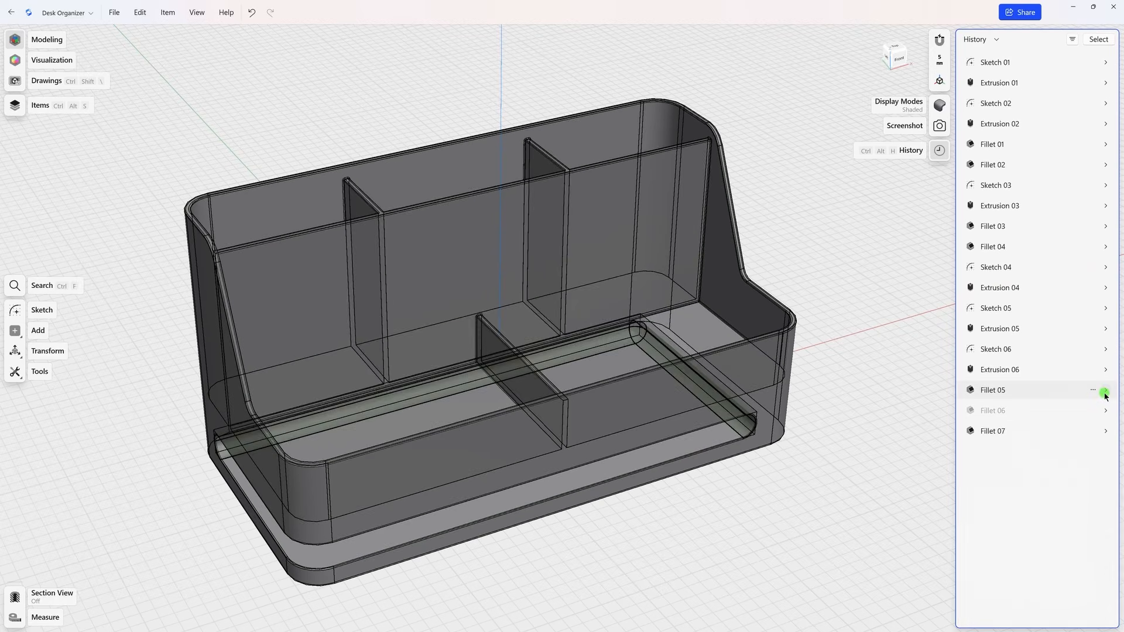
{"action": "left_click", "coordinate": [939, 150]}
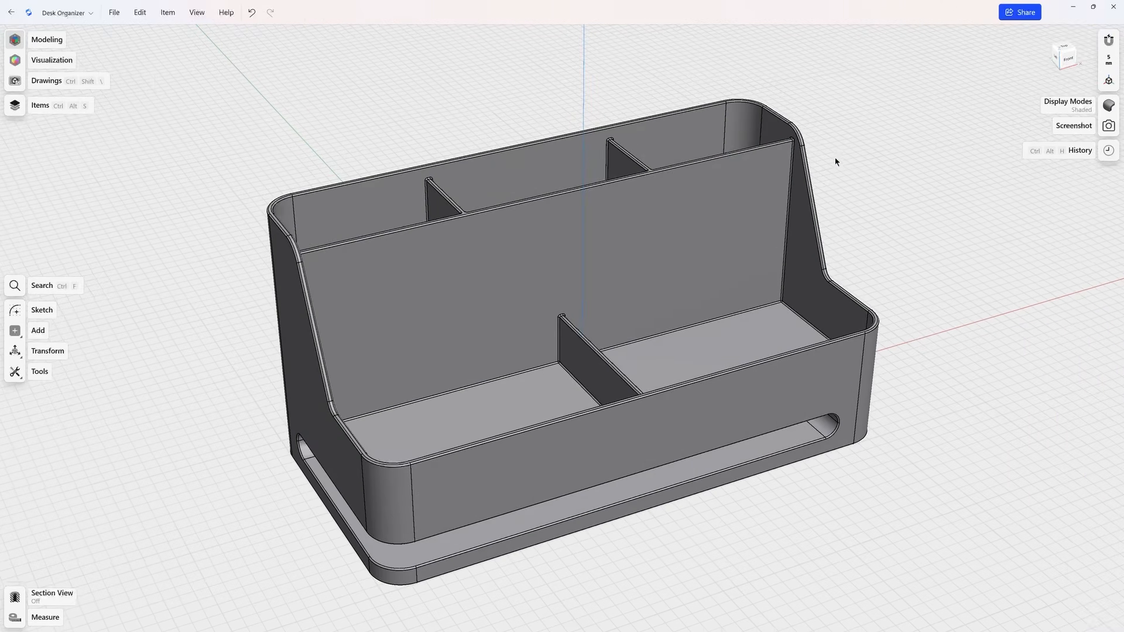
Leave the Desk Organizer design and open the Tutorials page of the learning resources
{"action": "left_click", "coordinate": [11, 12]}
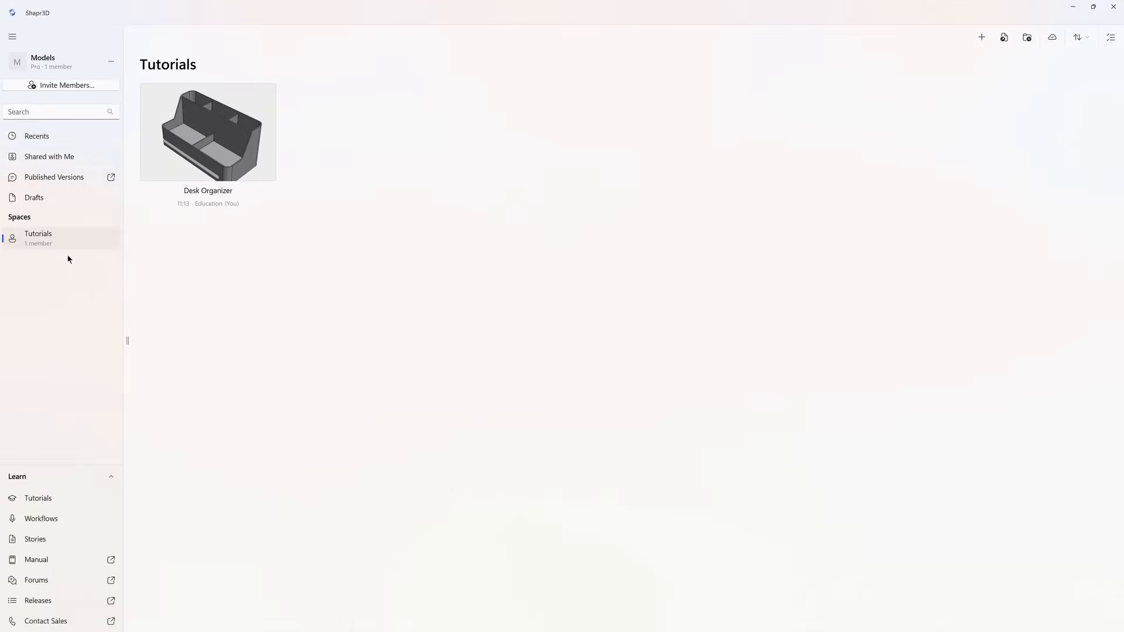
{"action": "left_click", "coordinate": [85, 500]}
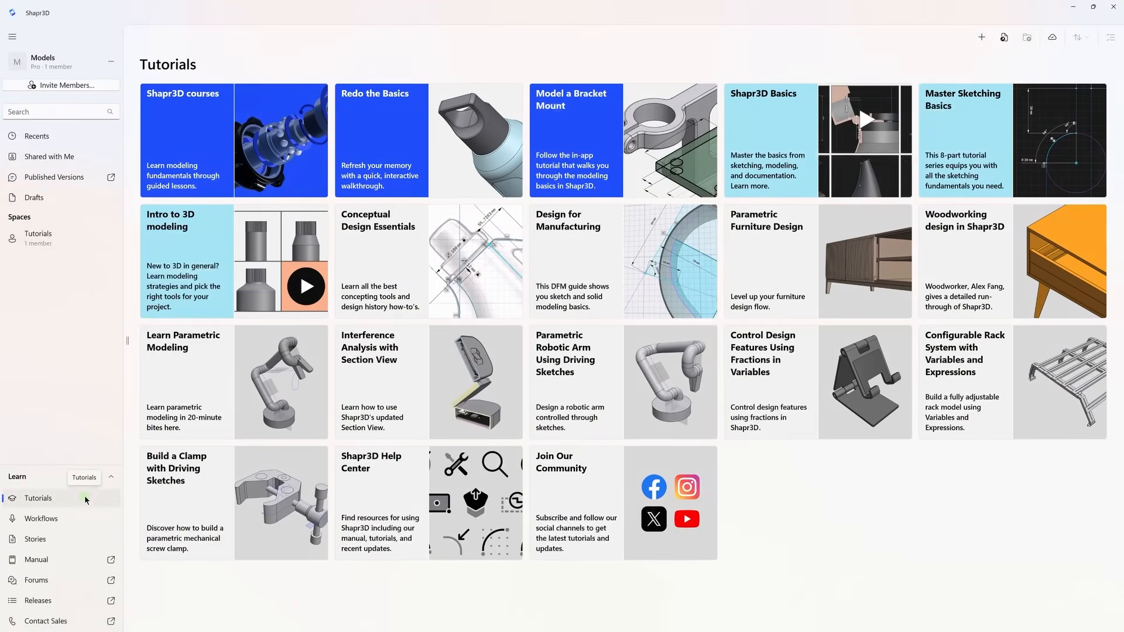